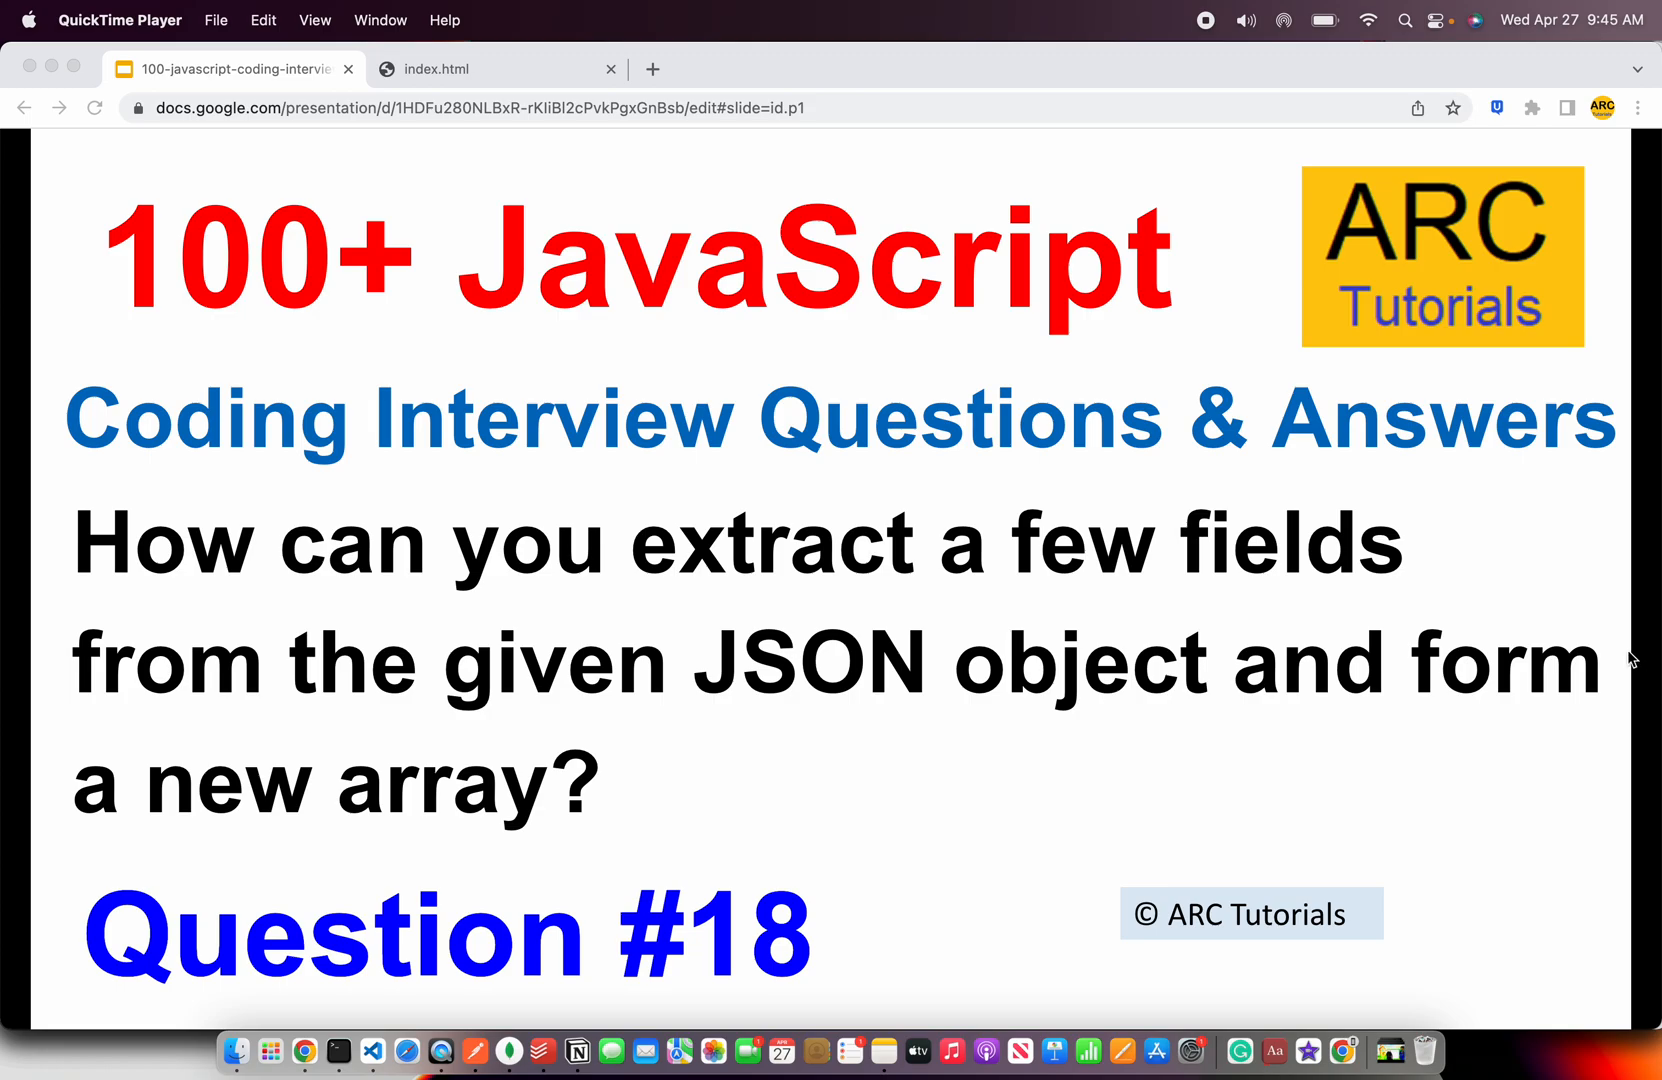
Step: Bring the Chrome presentation window forward on the Question #18 title slide
left_click(1567, 639)
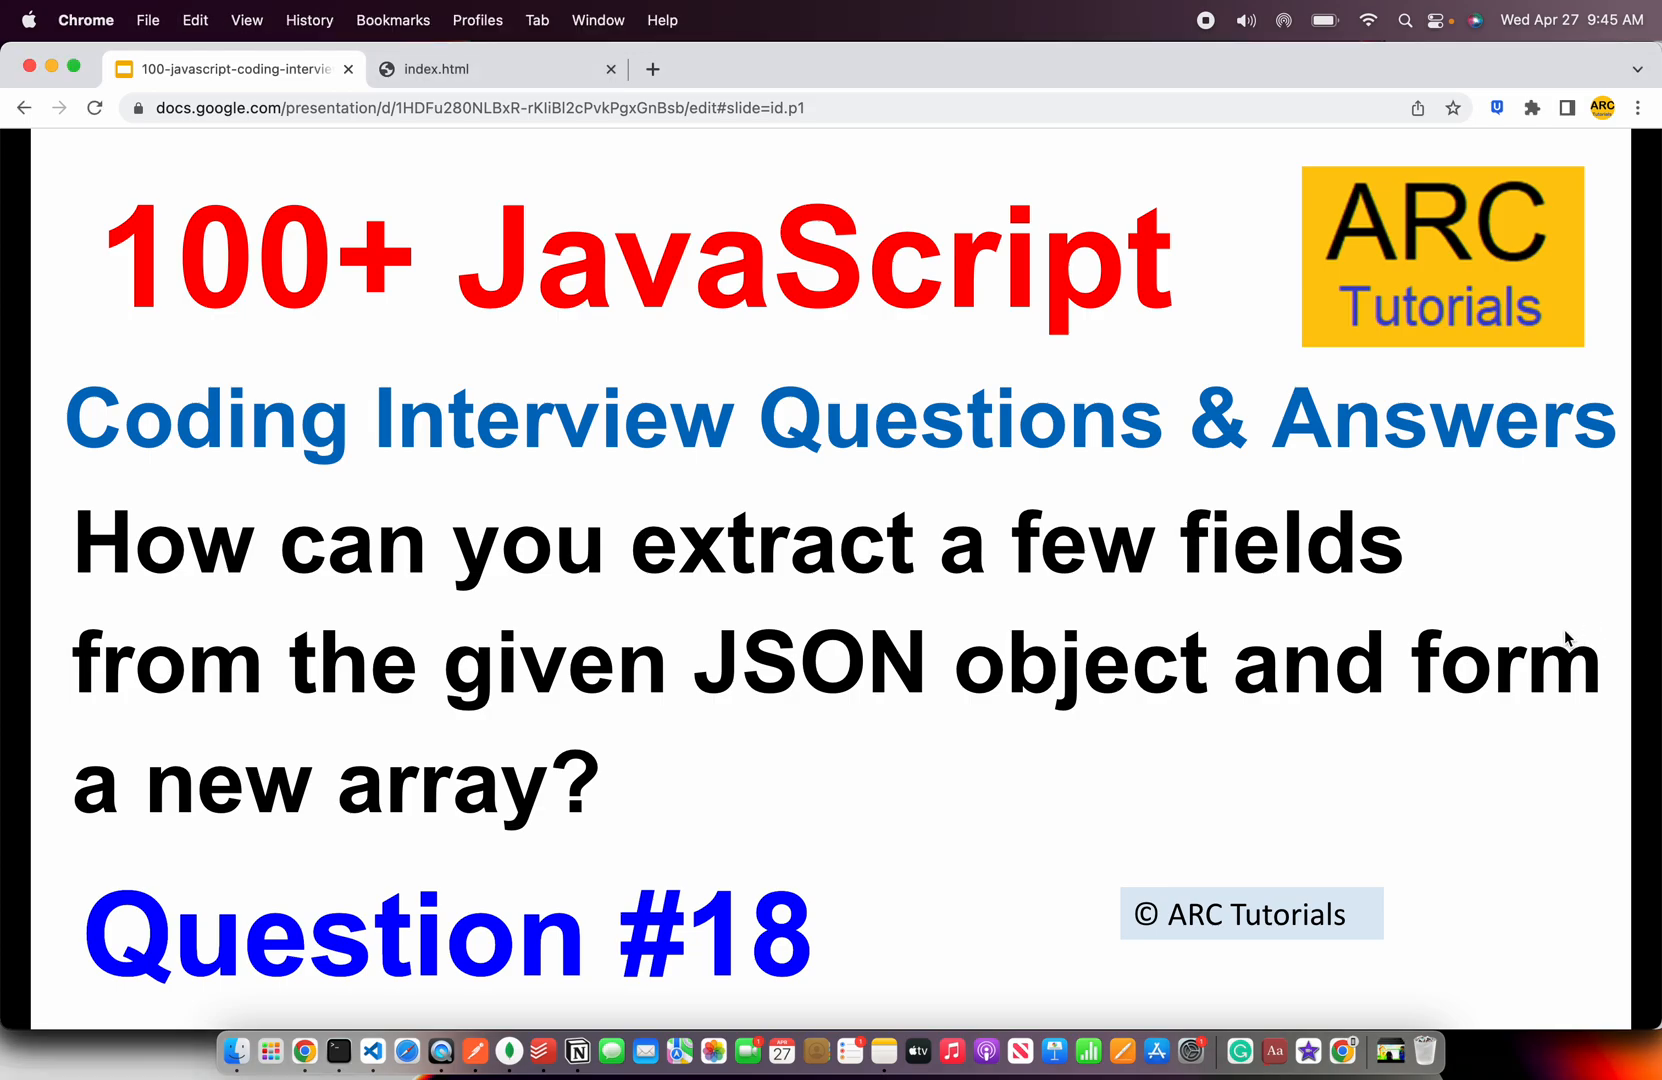
Step: Advance two slides, past the eBook promotion to the map() explanation slide
key("Right")
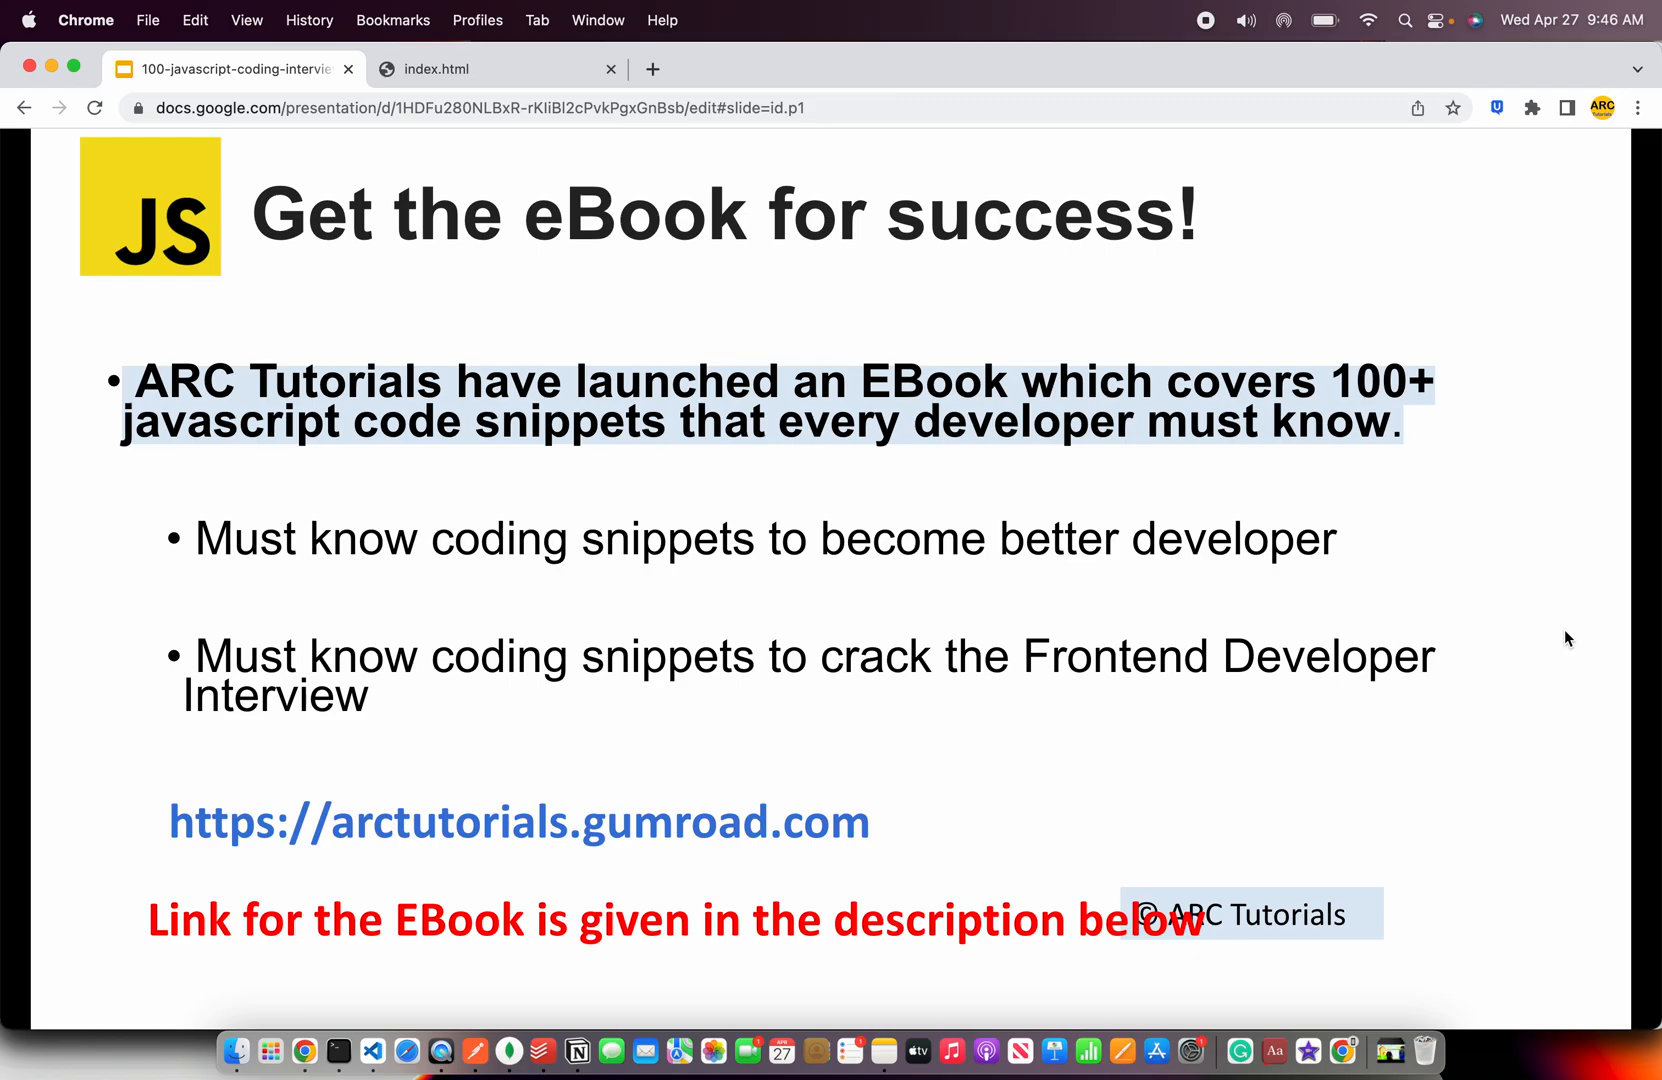
key("Right")
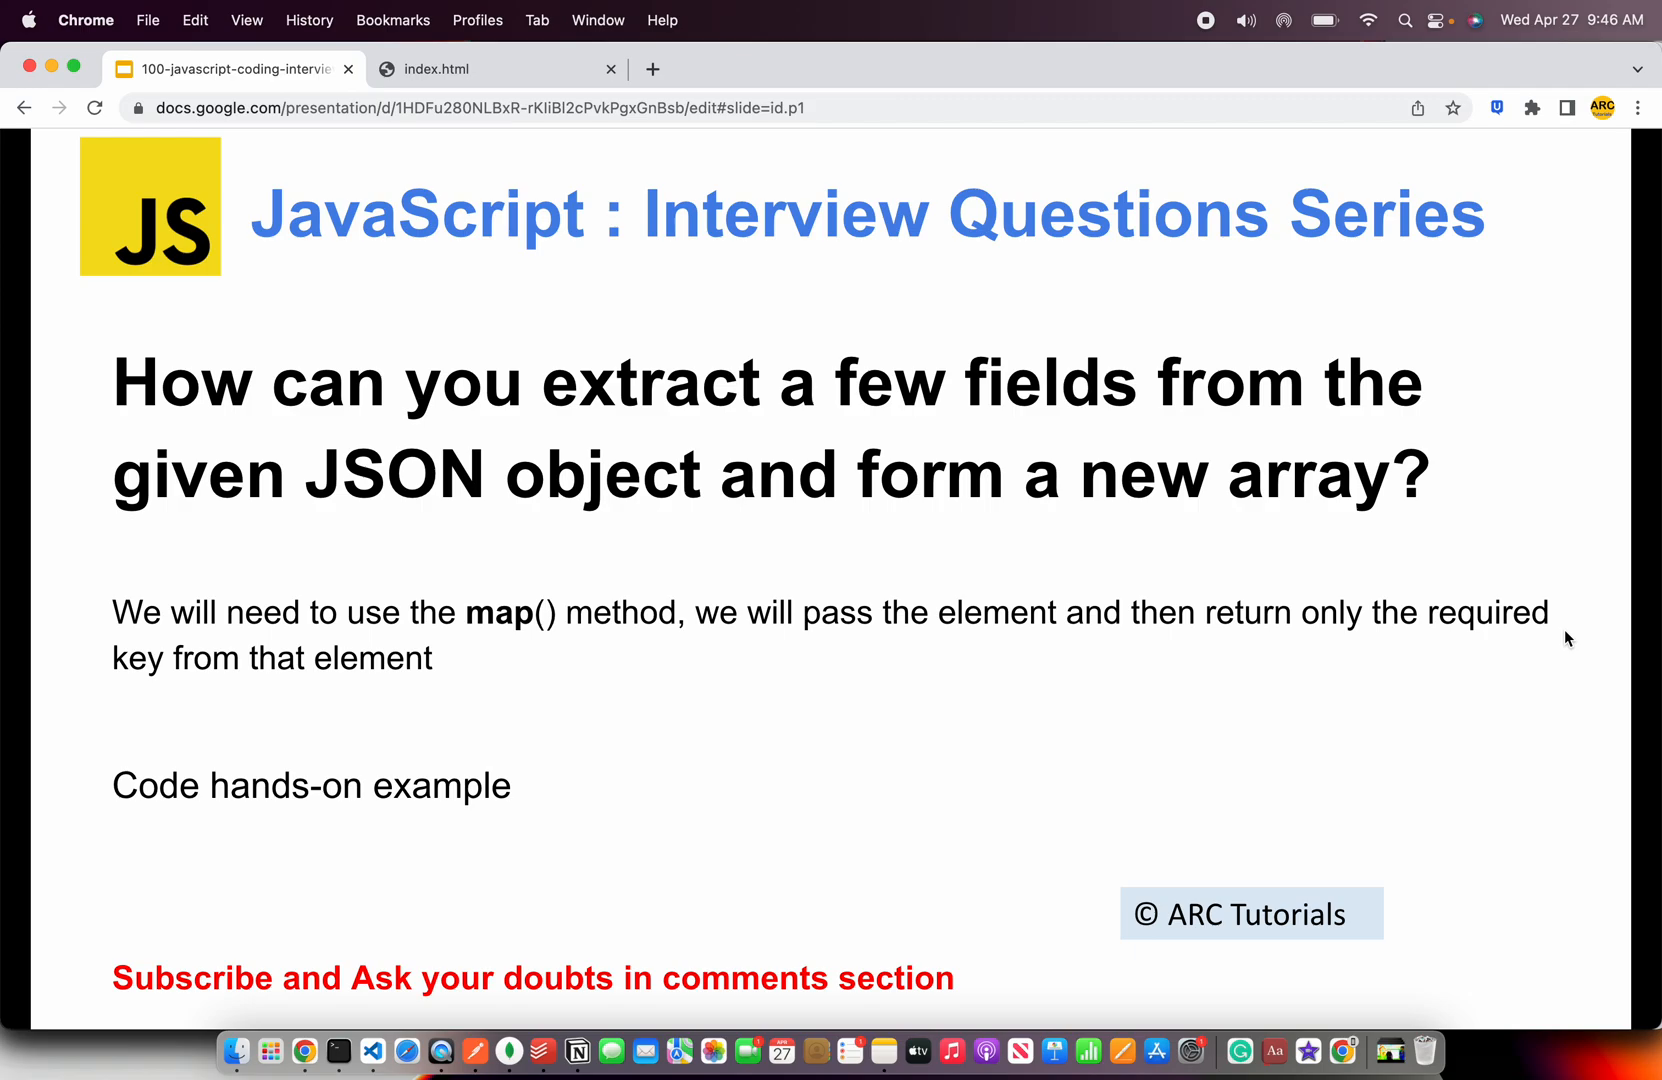
Step: In index.html declare const input = { } with a students key inside it
left_click(373, 1051)
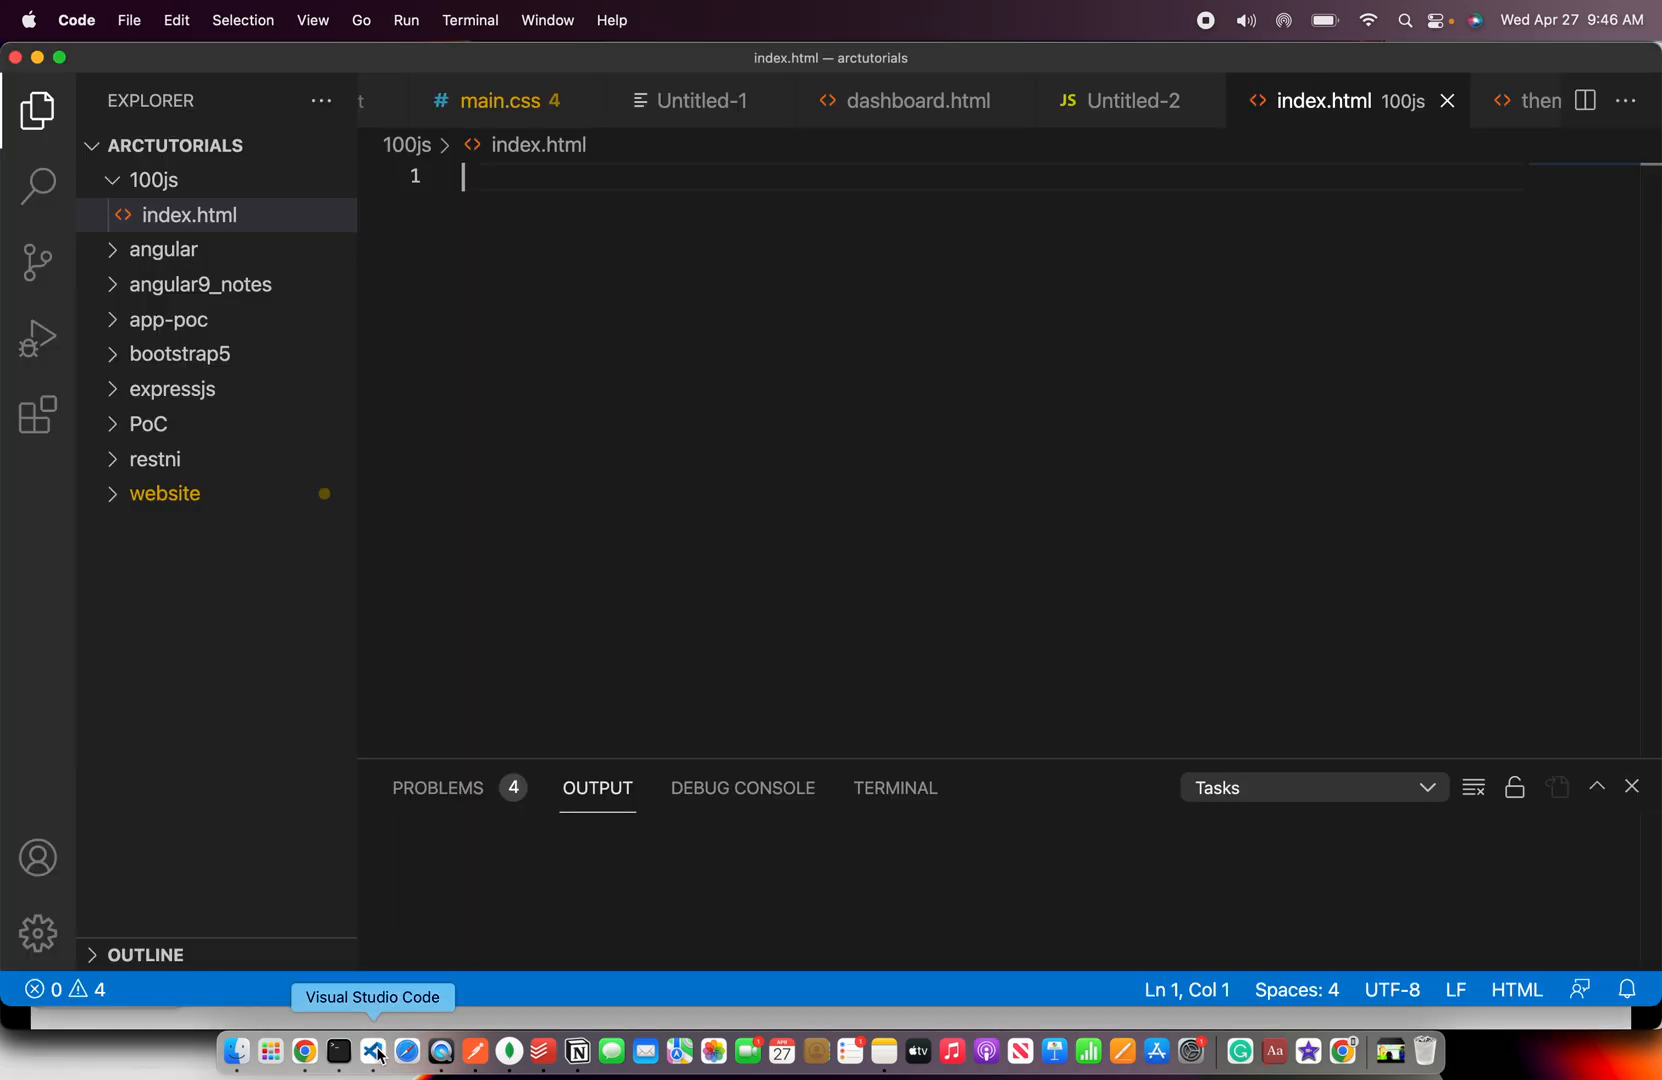
type("c")
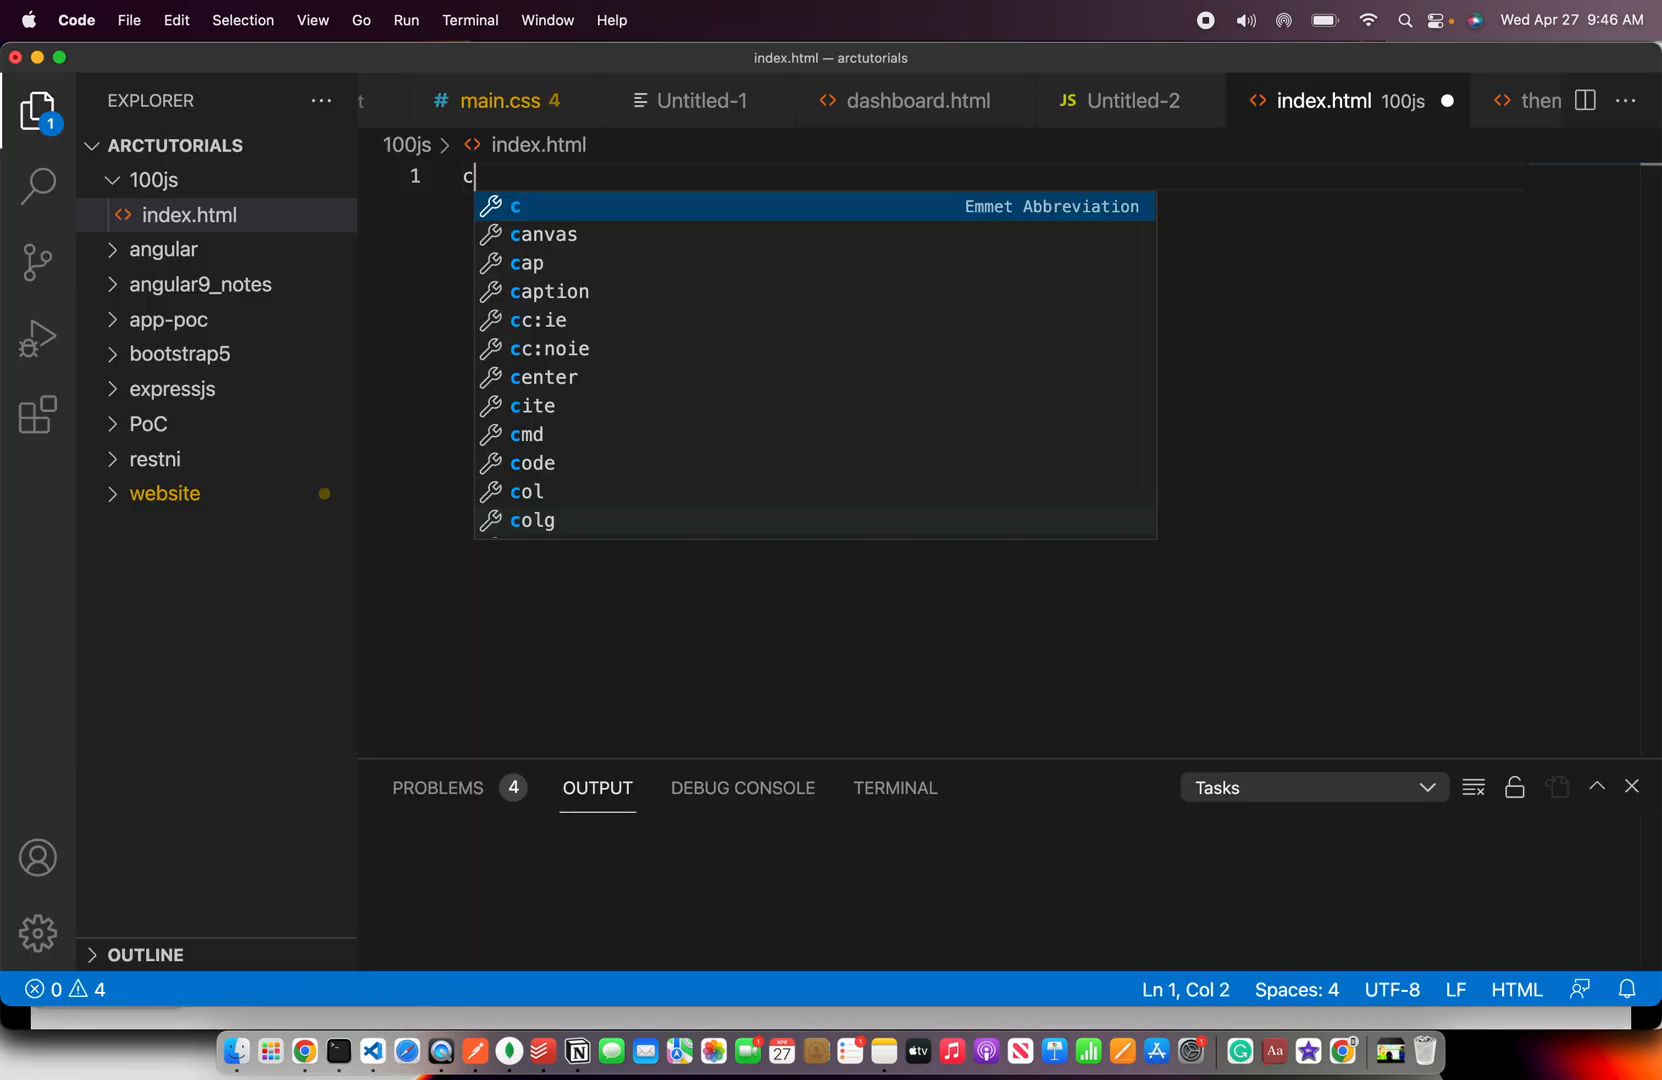
type("onst ")
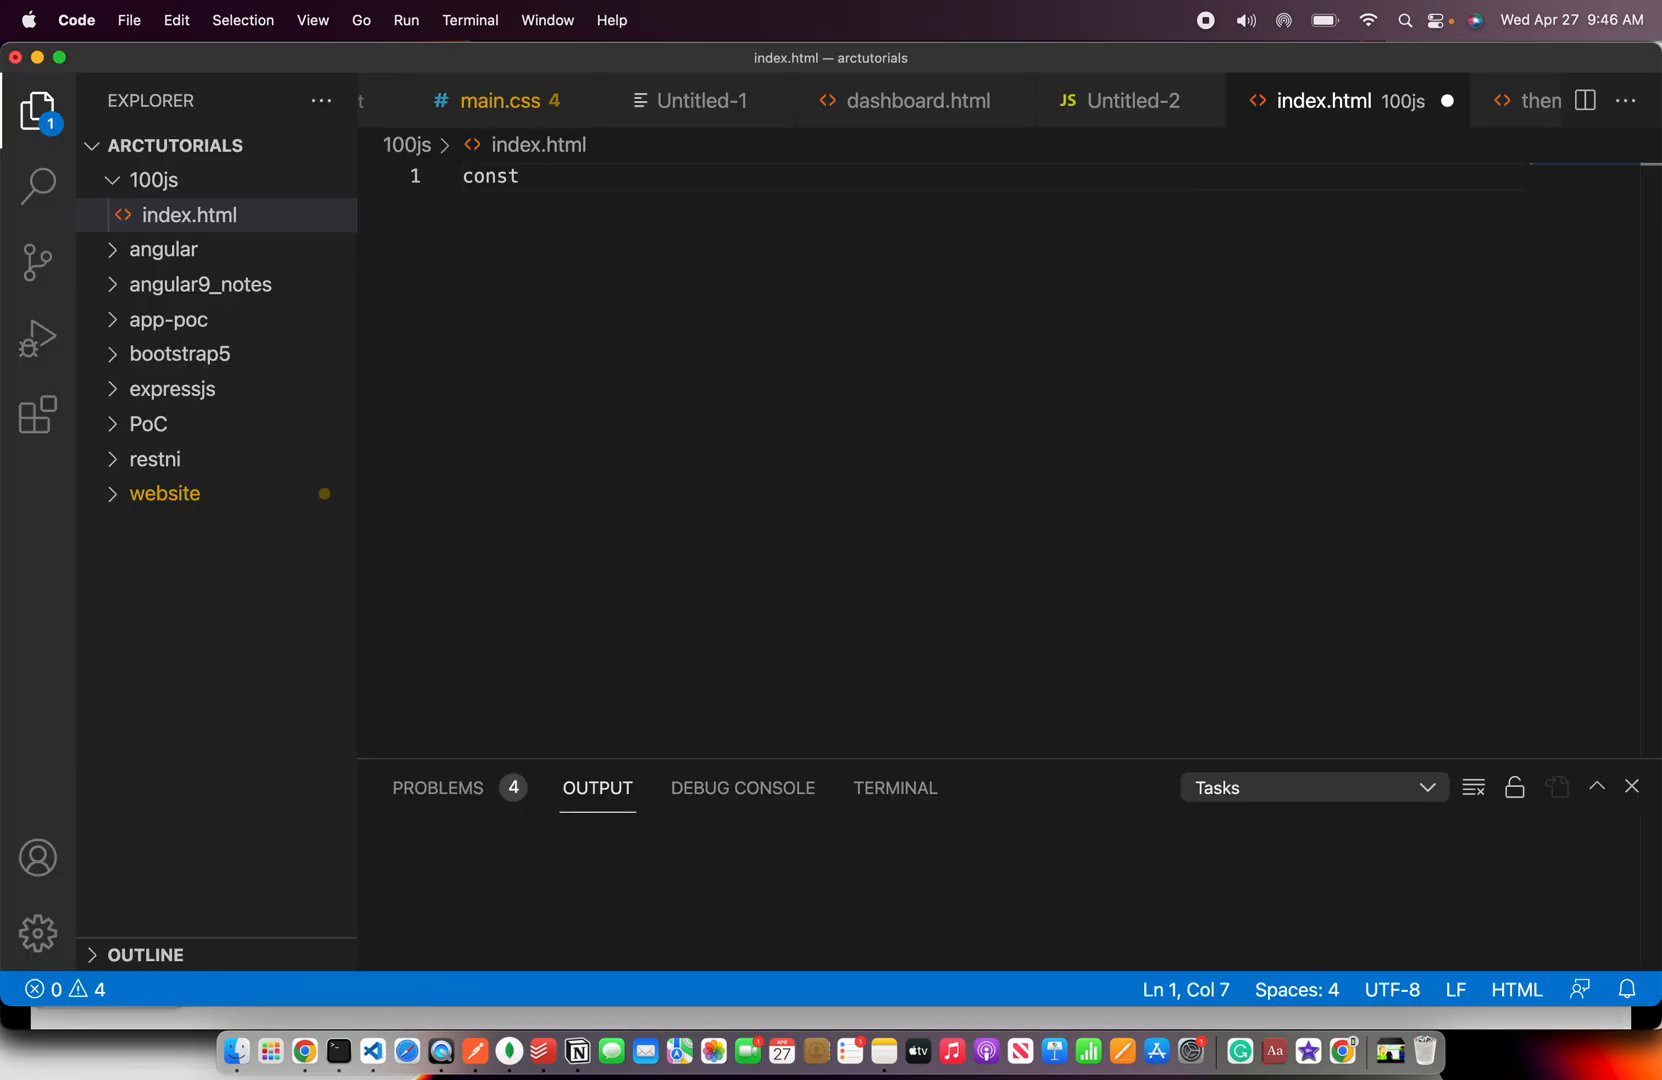
type("student")
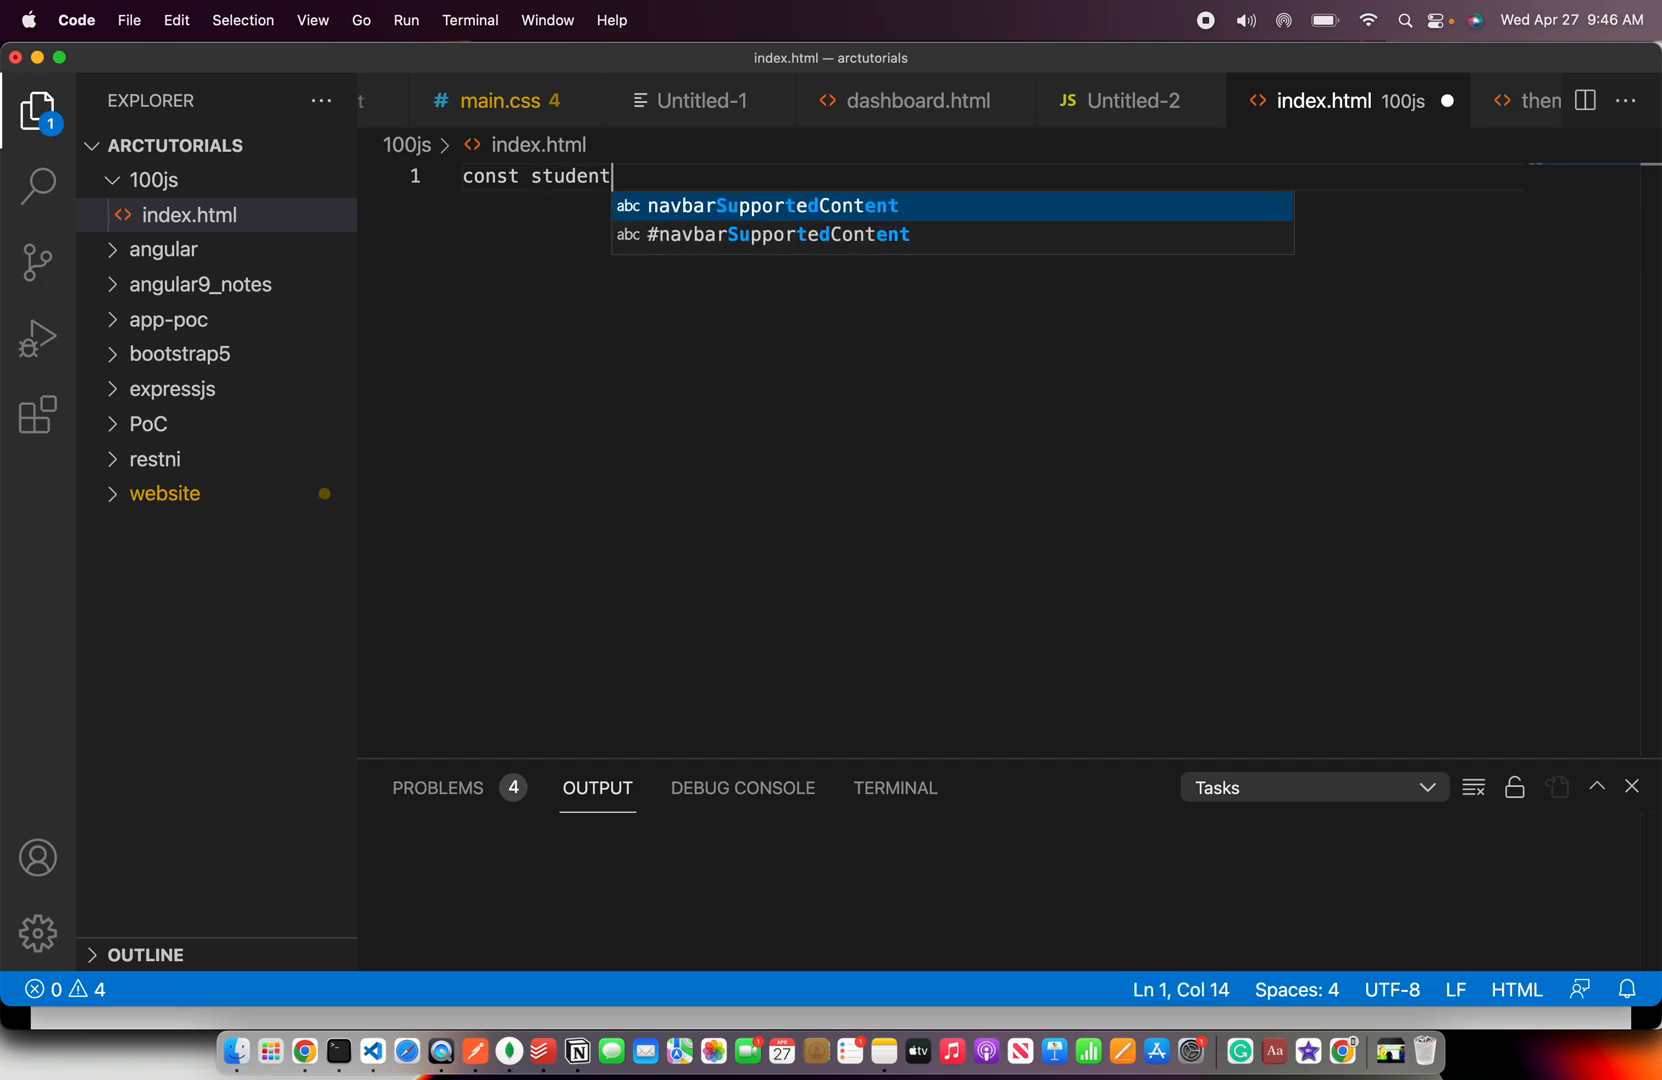
type("s = {")
key("Return")
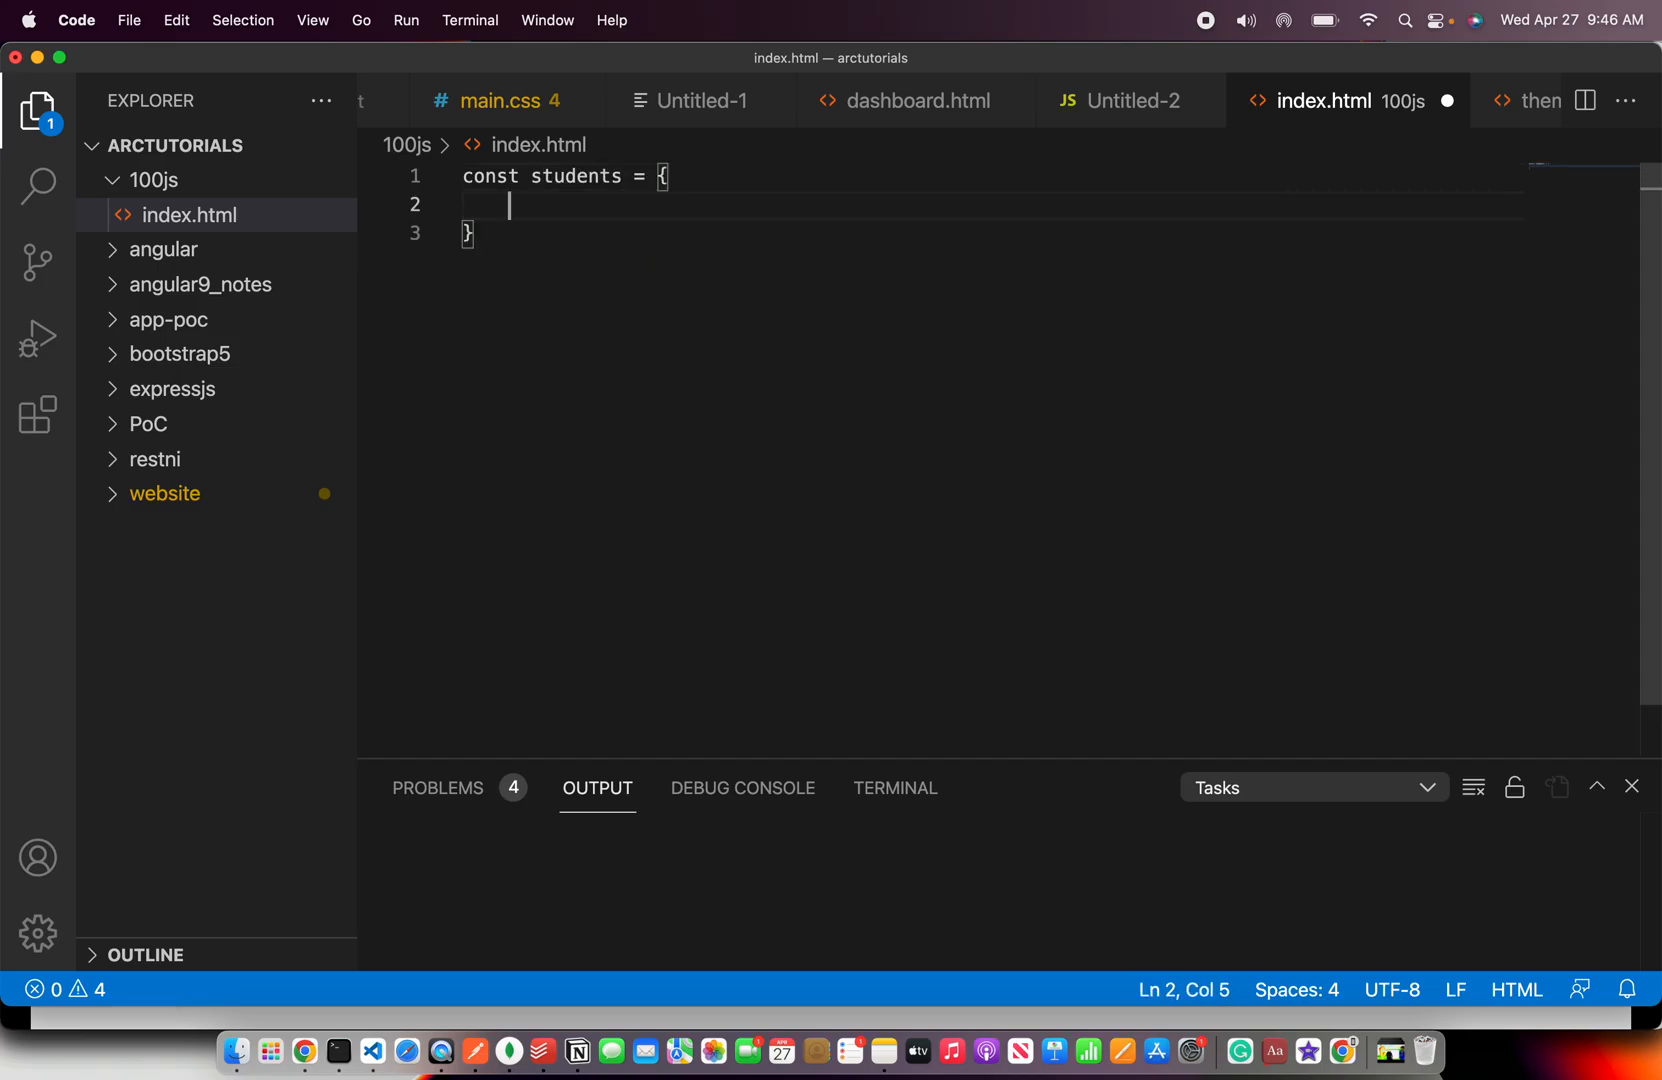
key("Up")
key("Down")
double_click(582, 178)
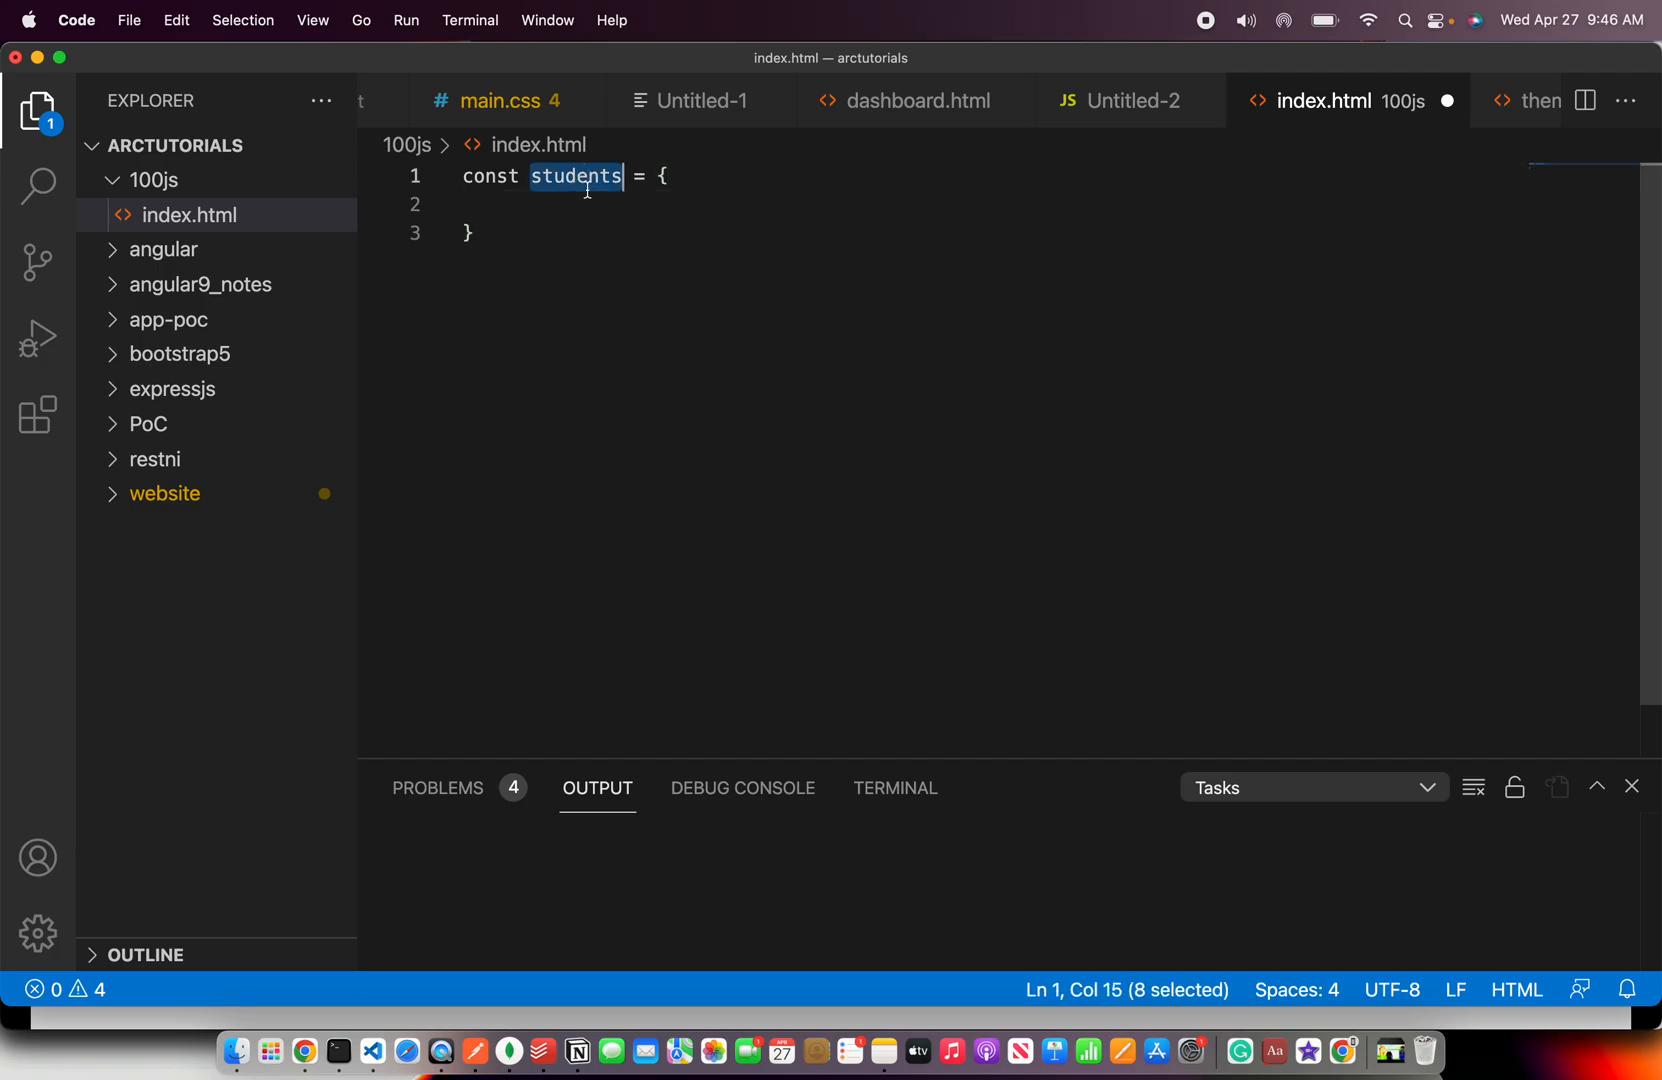
type("input")
left_click(513, 205)
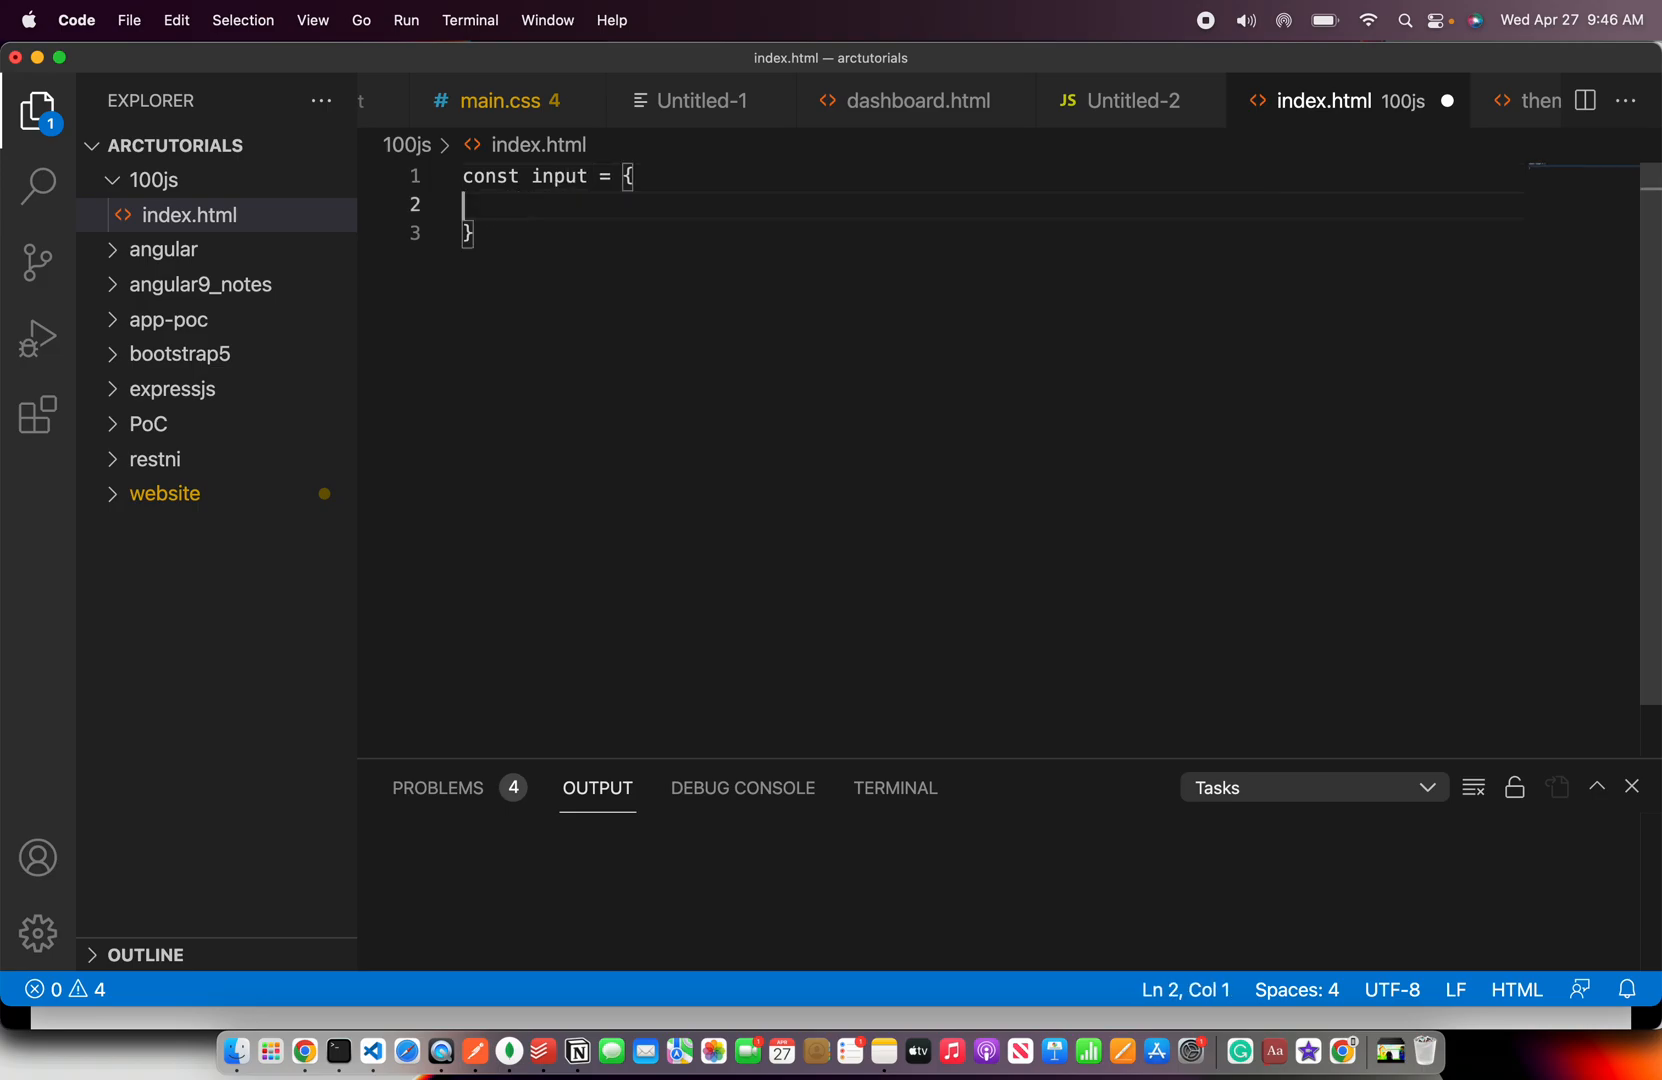
type("\"students")
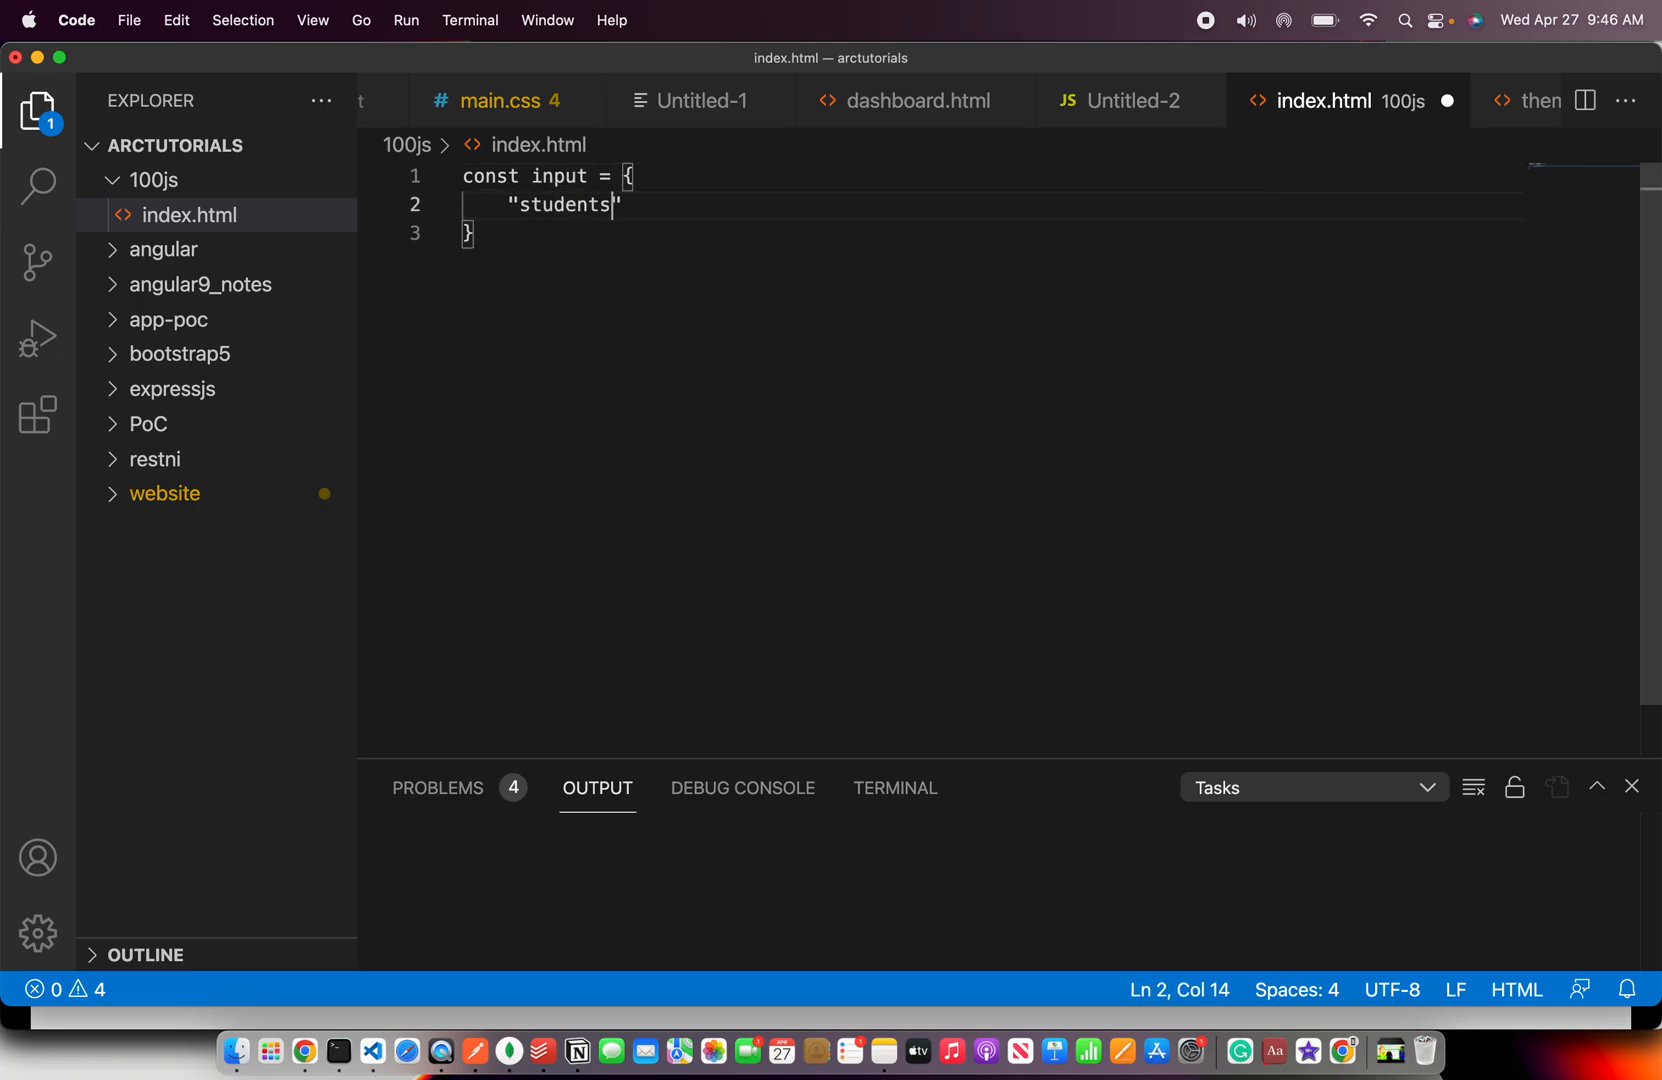
type("\": ")
type("[")
Step: Make students an array whose first object has name "ARC Tutorials" and id 10
key("Return")
key("Return")
key("Up")
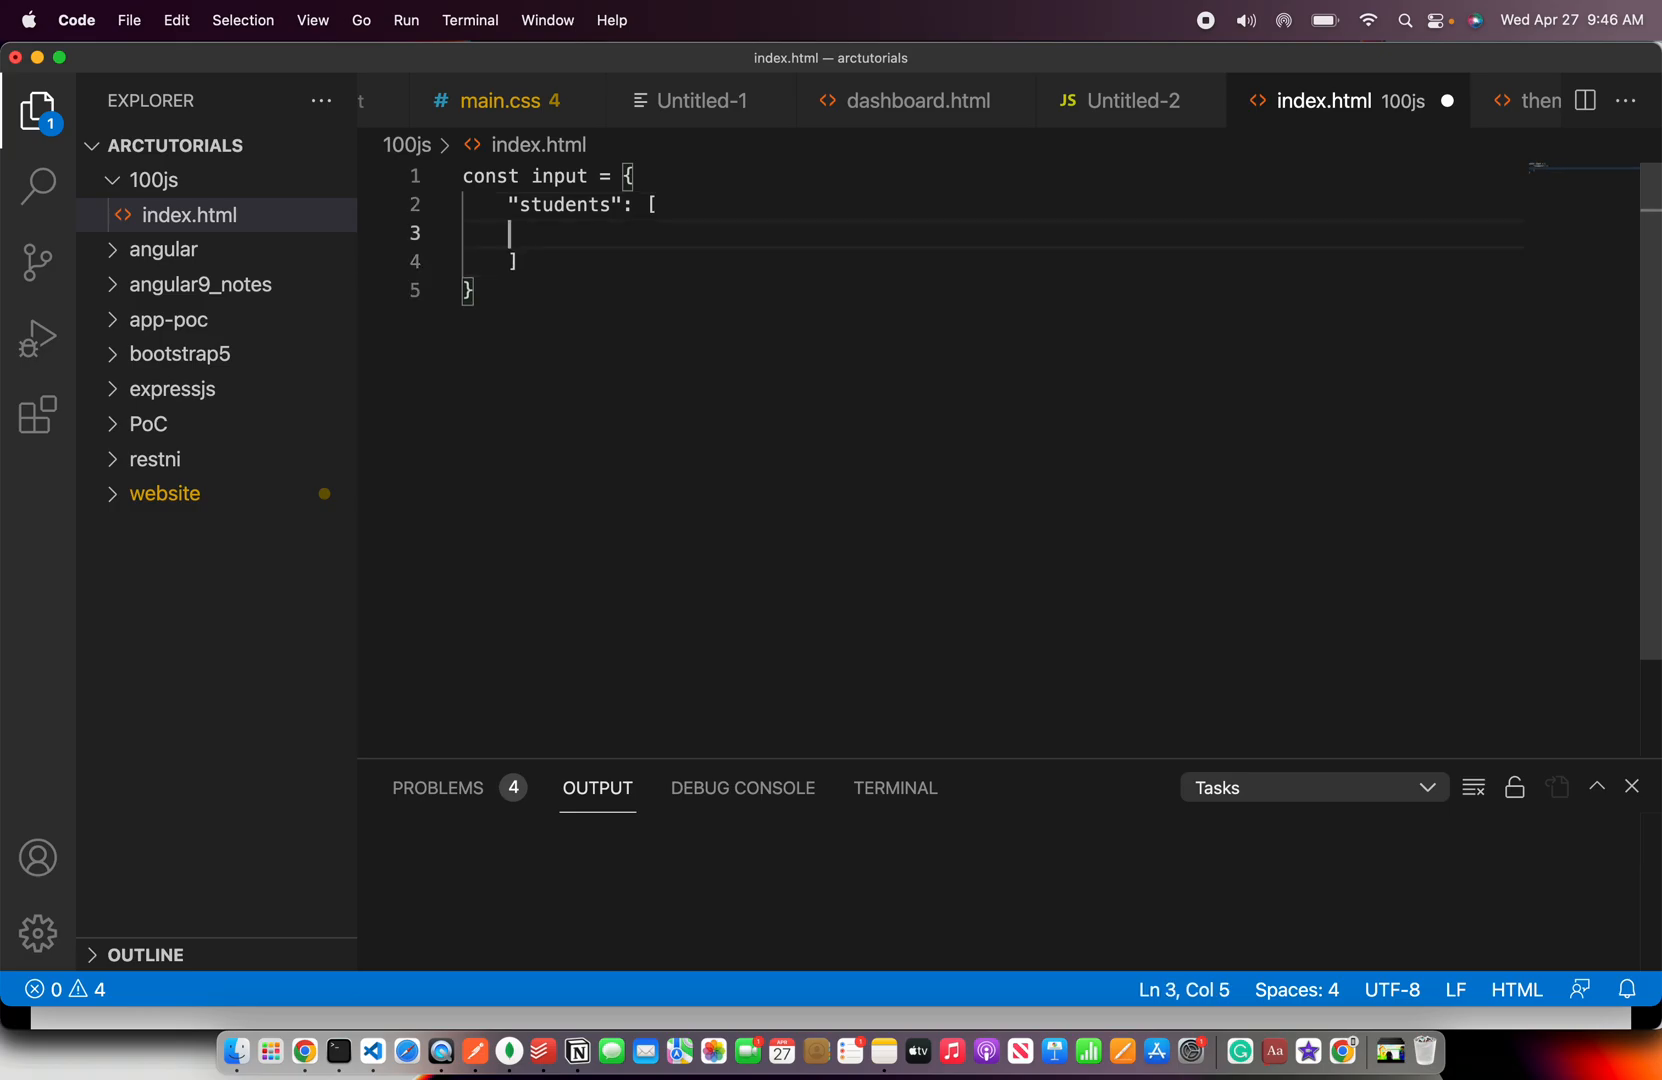
key("Tab")
type("{")
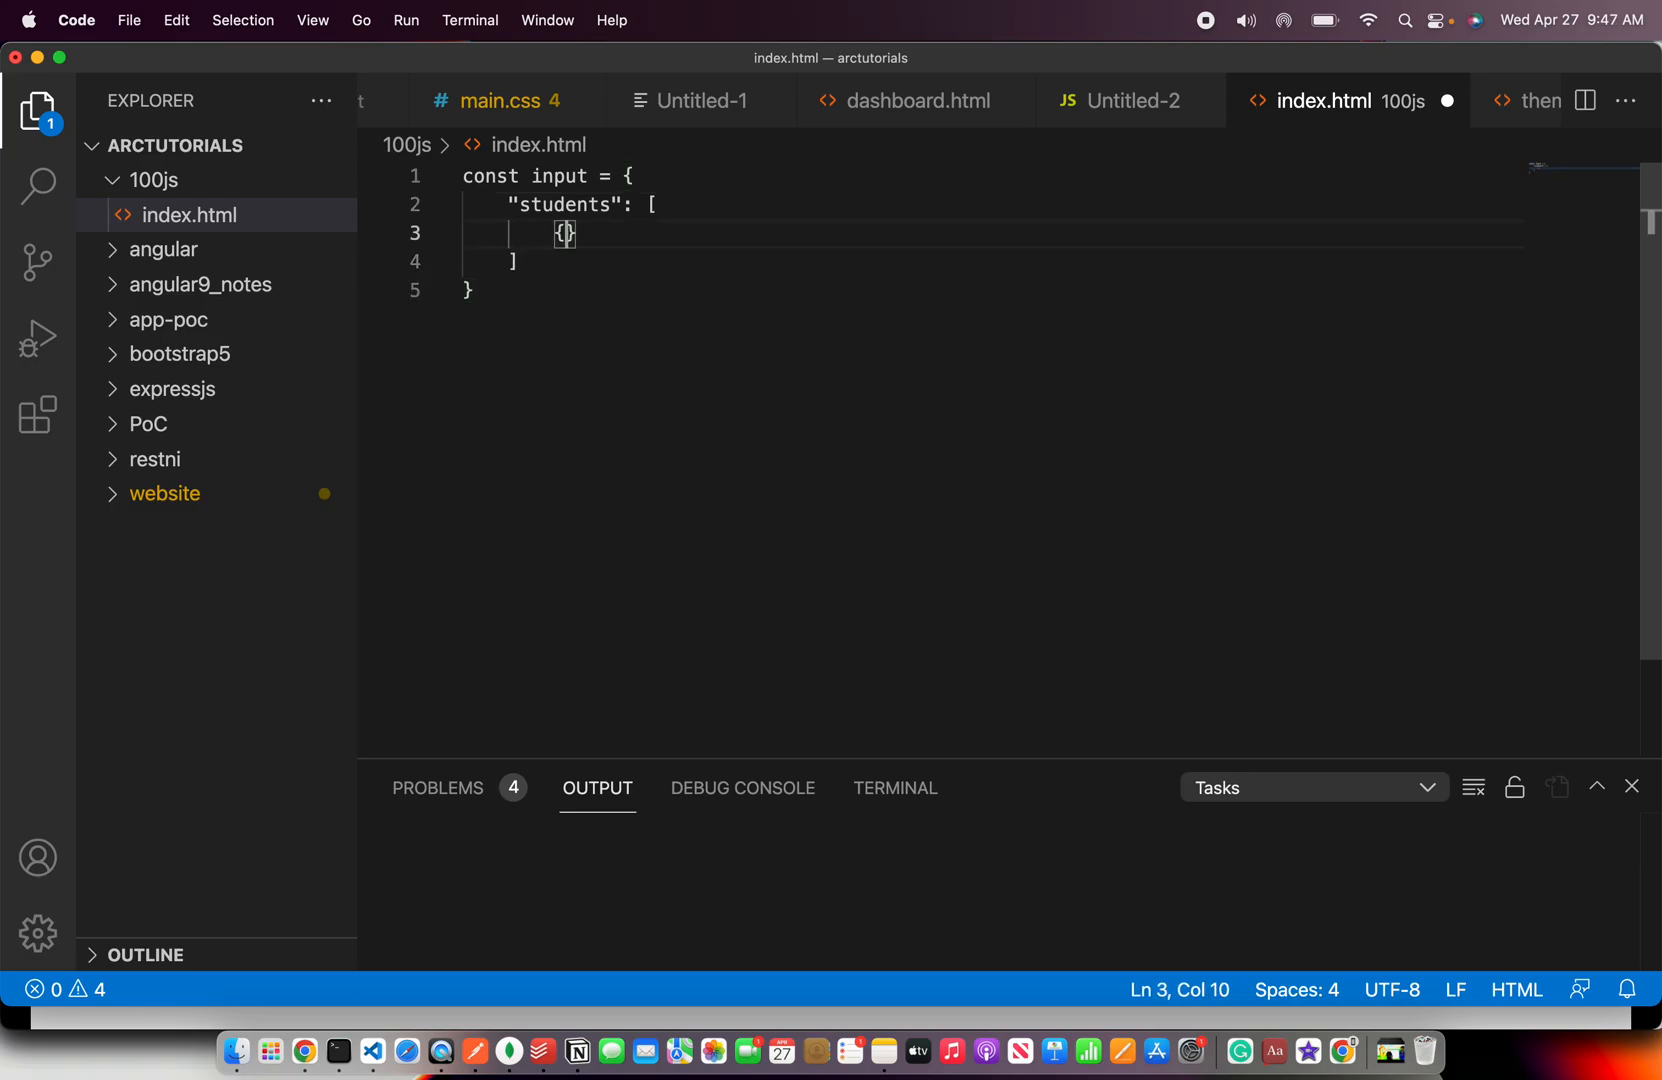
key("Return")
key("Down")
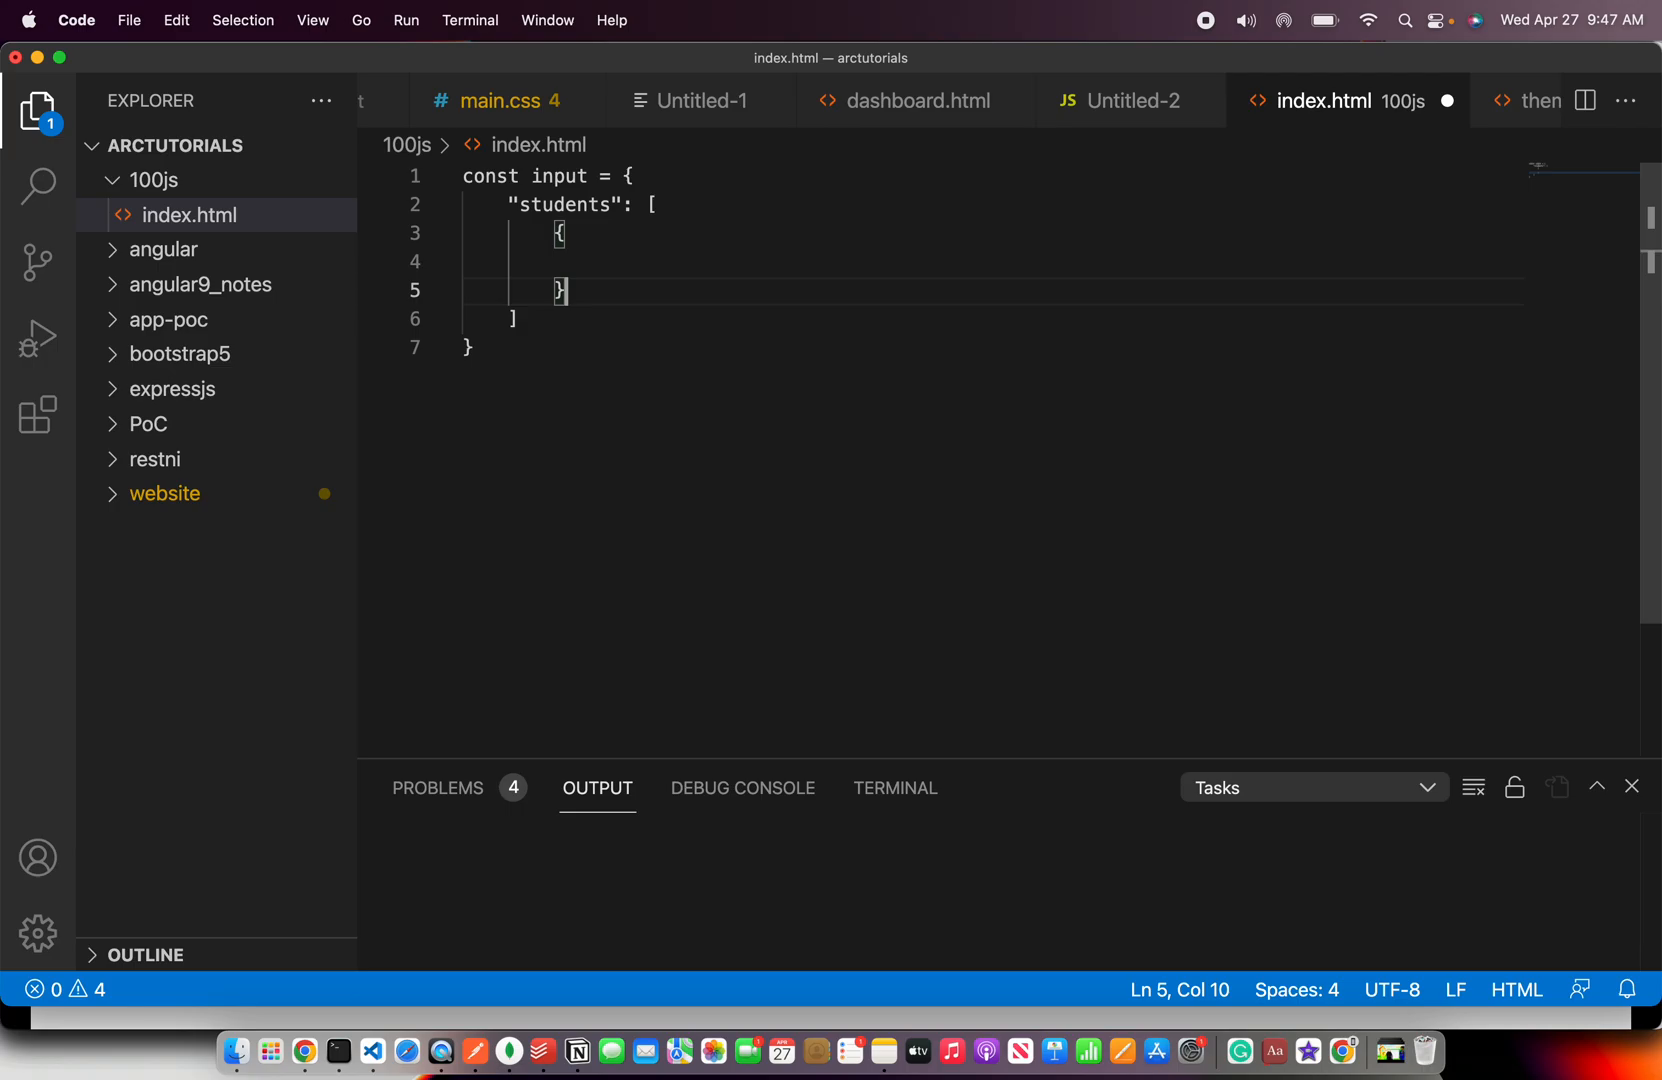
key("Up")
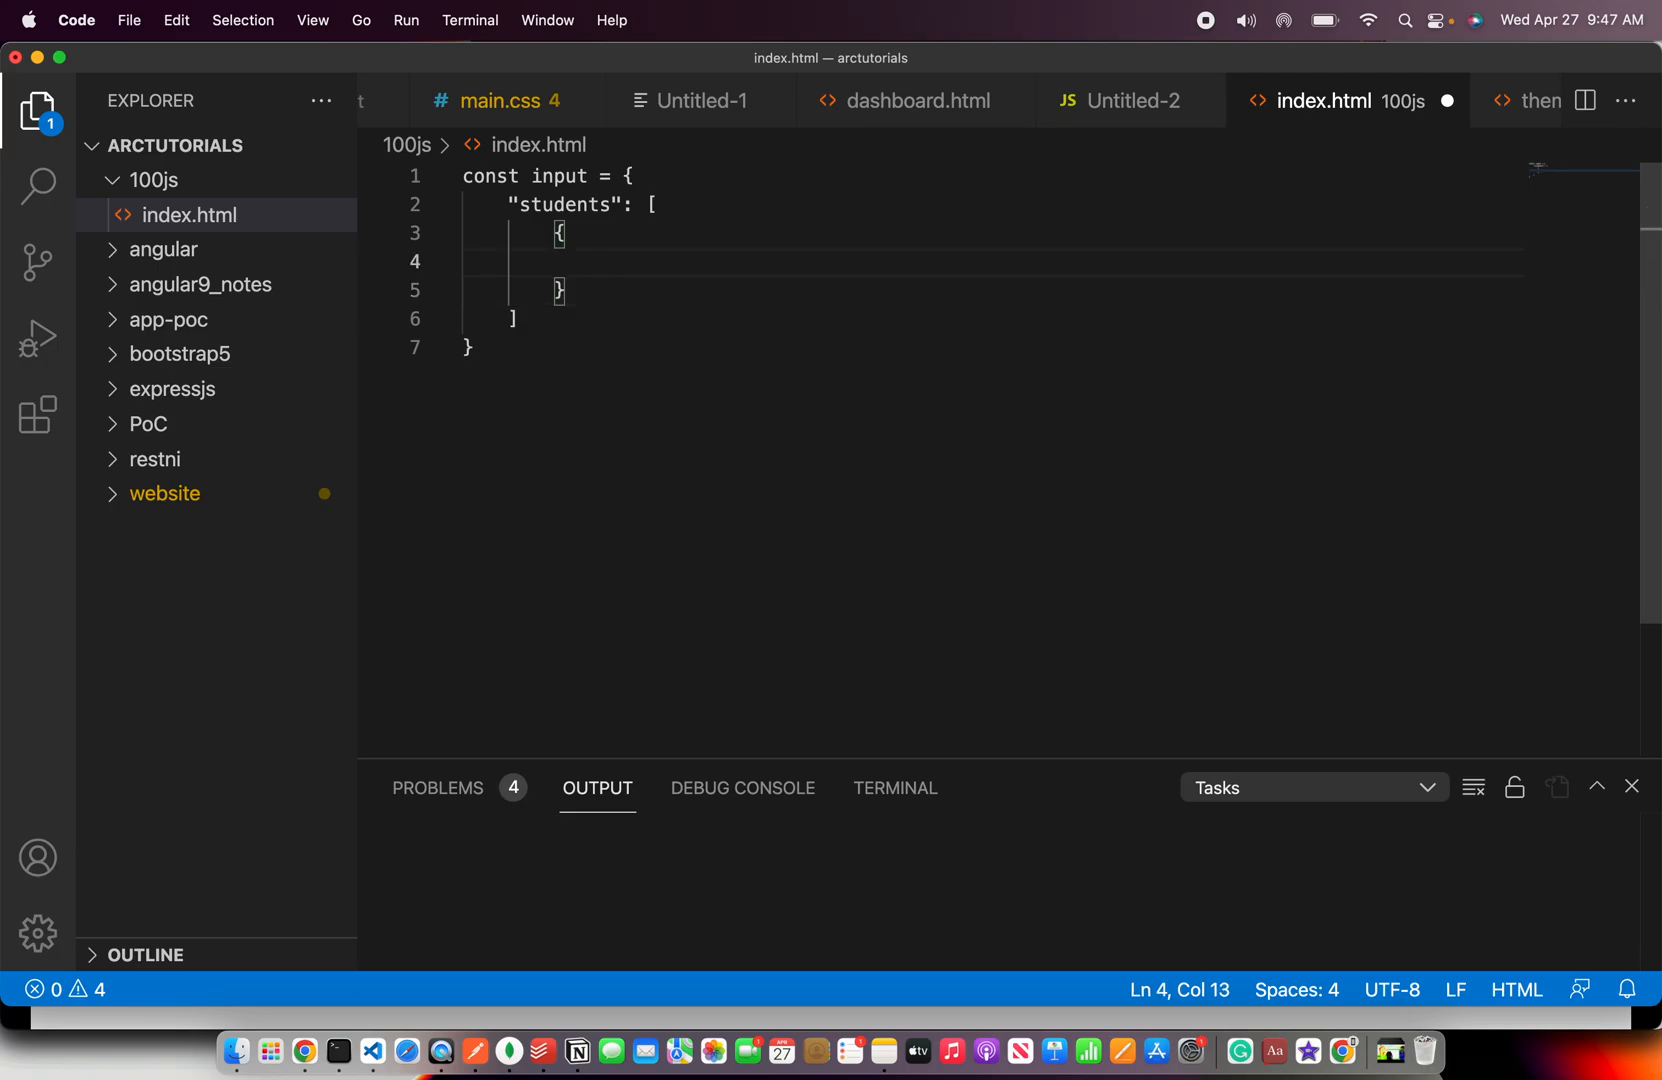
type("name")
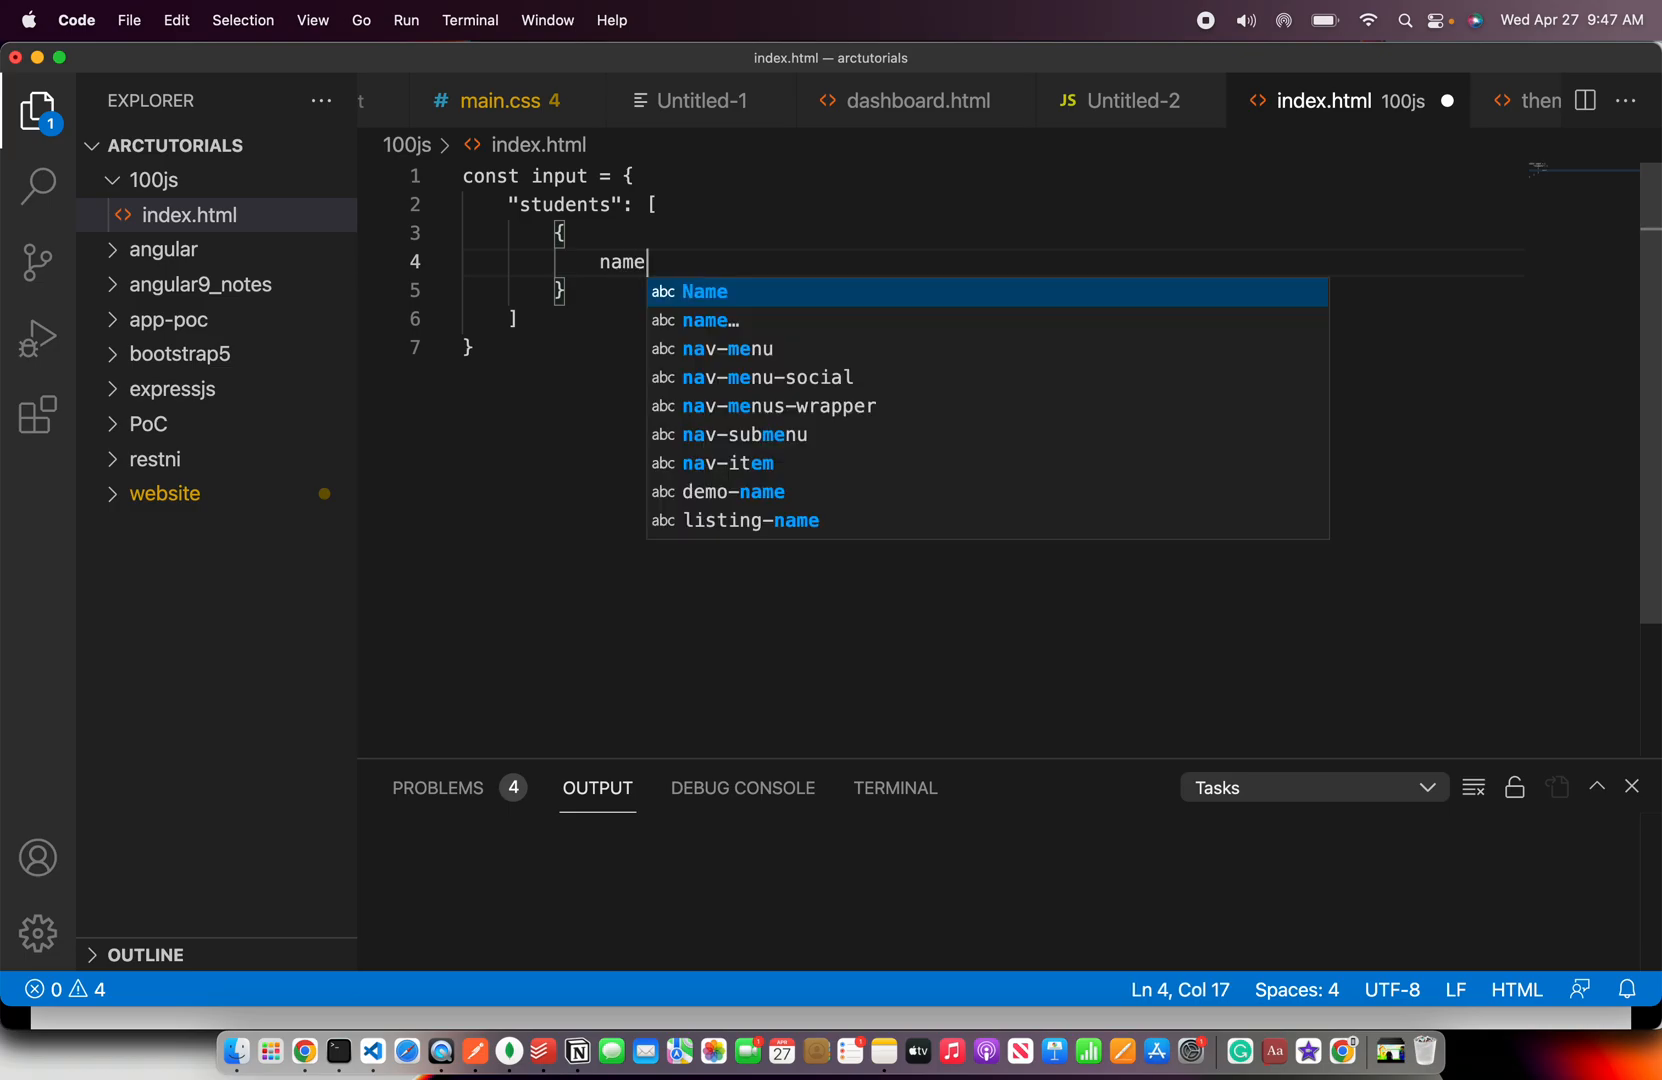
type(": \"ARC ")
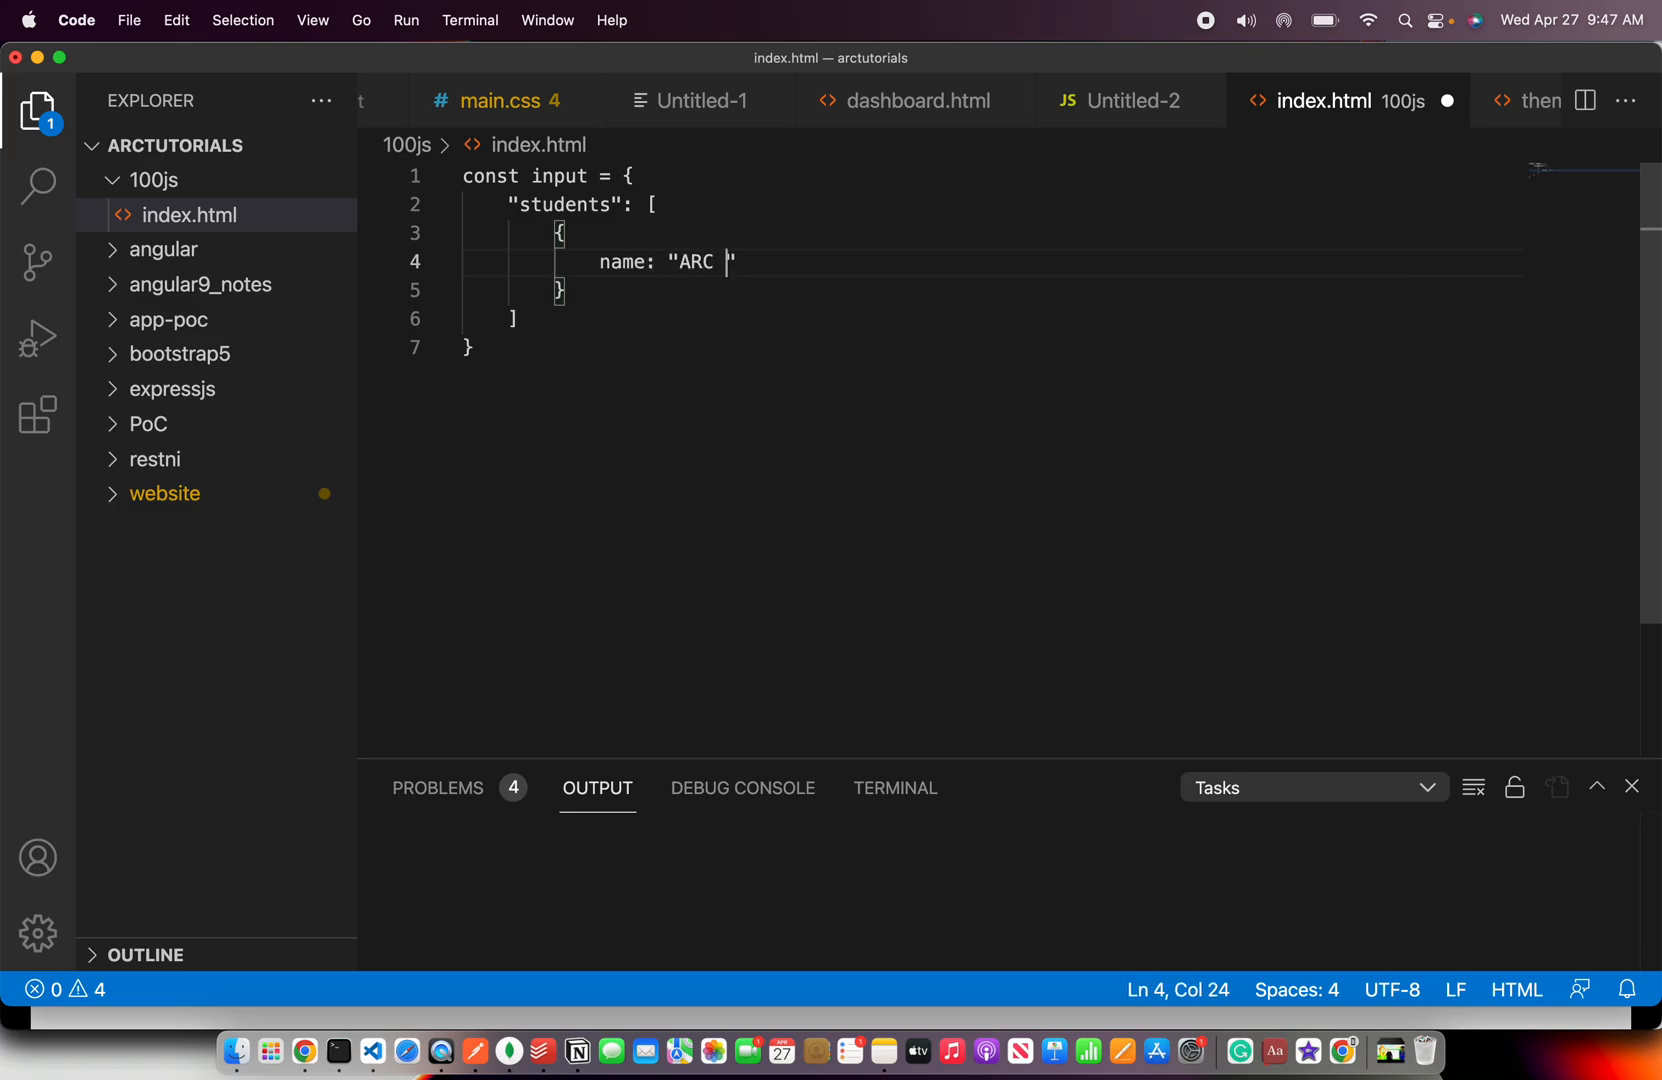
type("Tutorials\",")
key("Return")
type("id: 10")
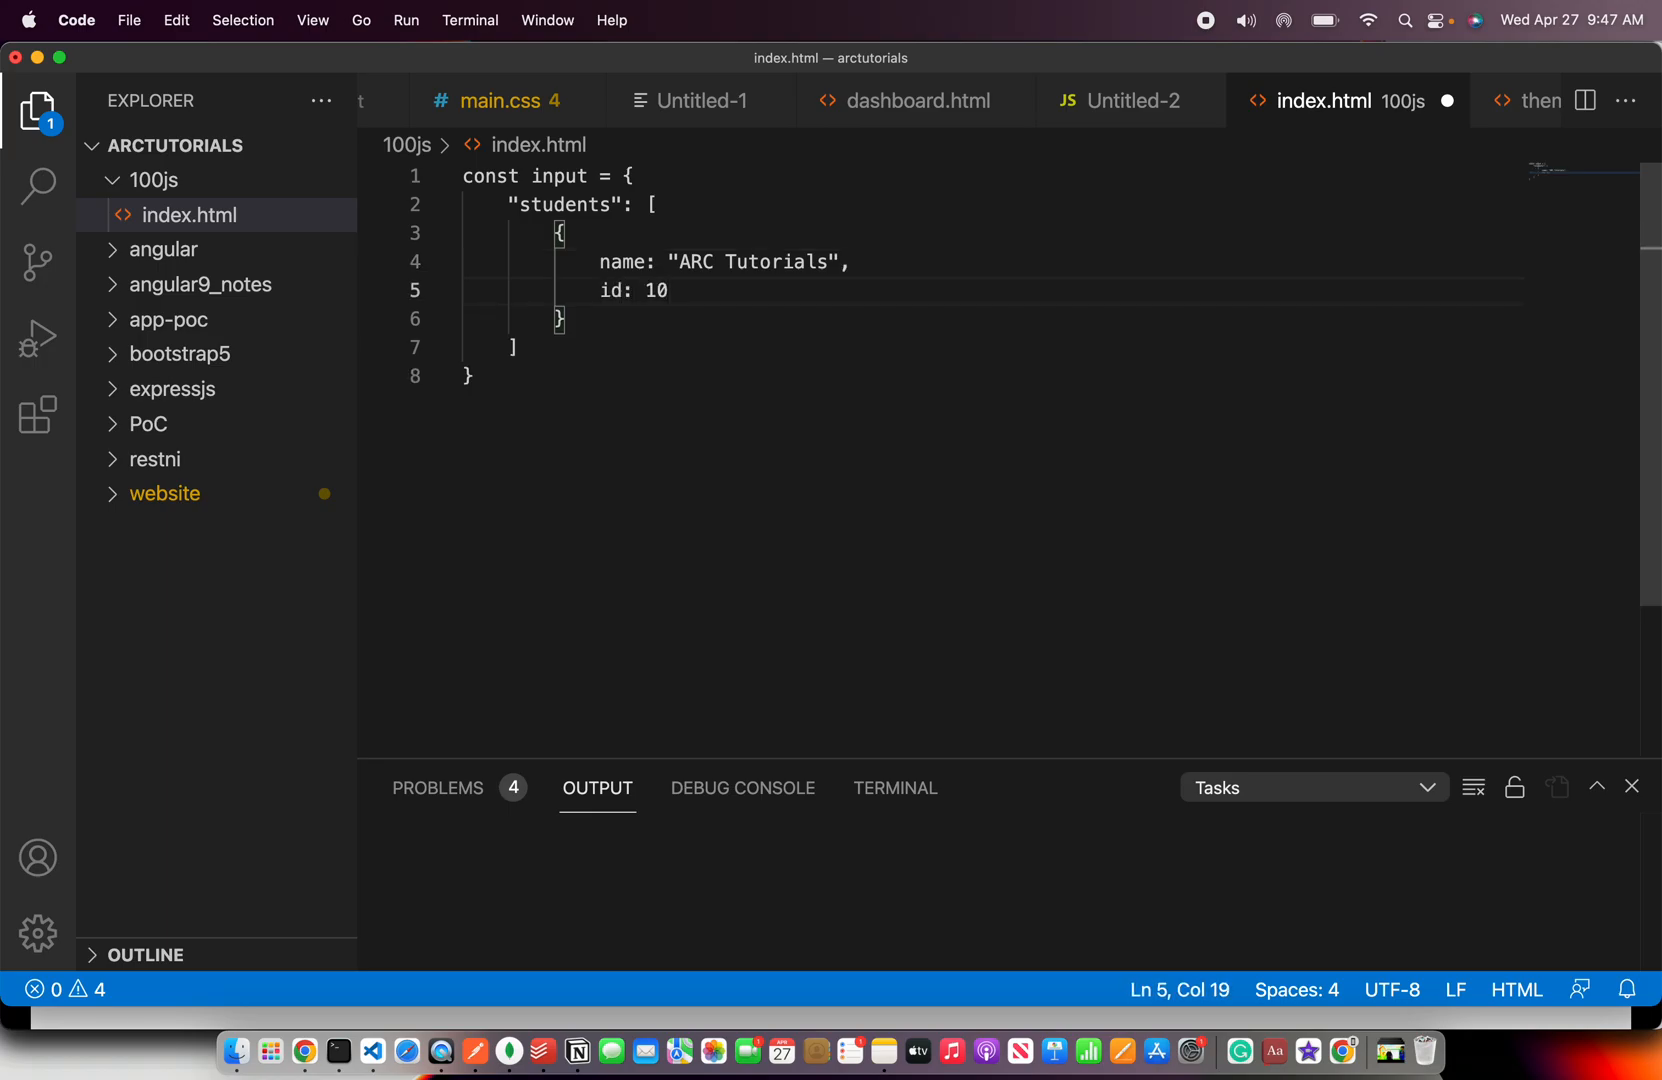
key("Down")
type(",")
key("Return")
Step: Duplicate the first student object twice to give the students array three entries
key("Up")
key("Up")
key("Up")
key("Up")
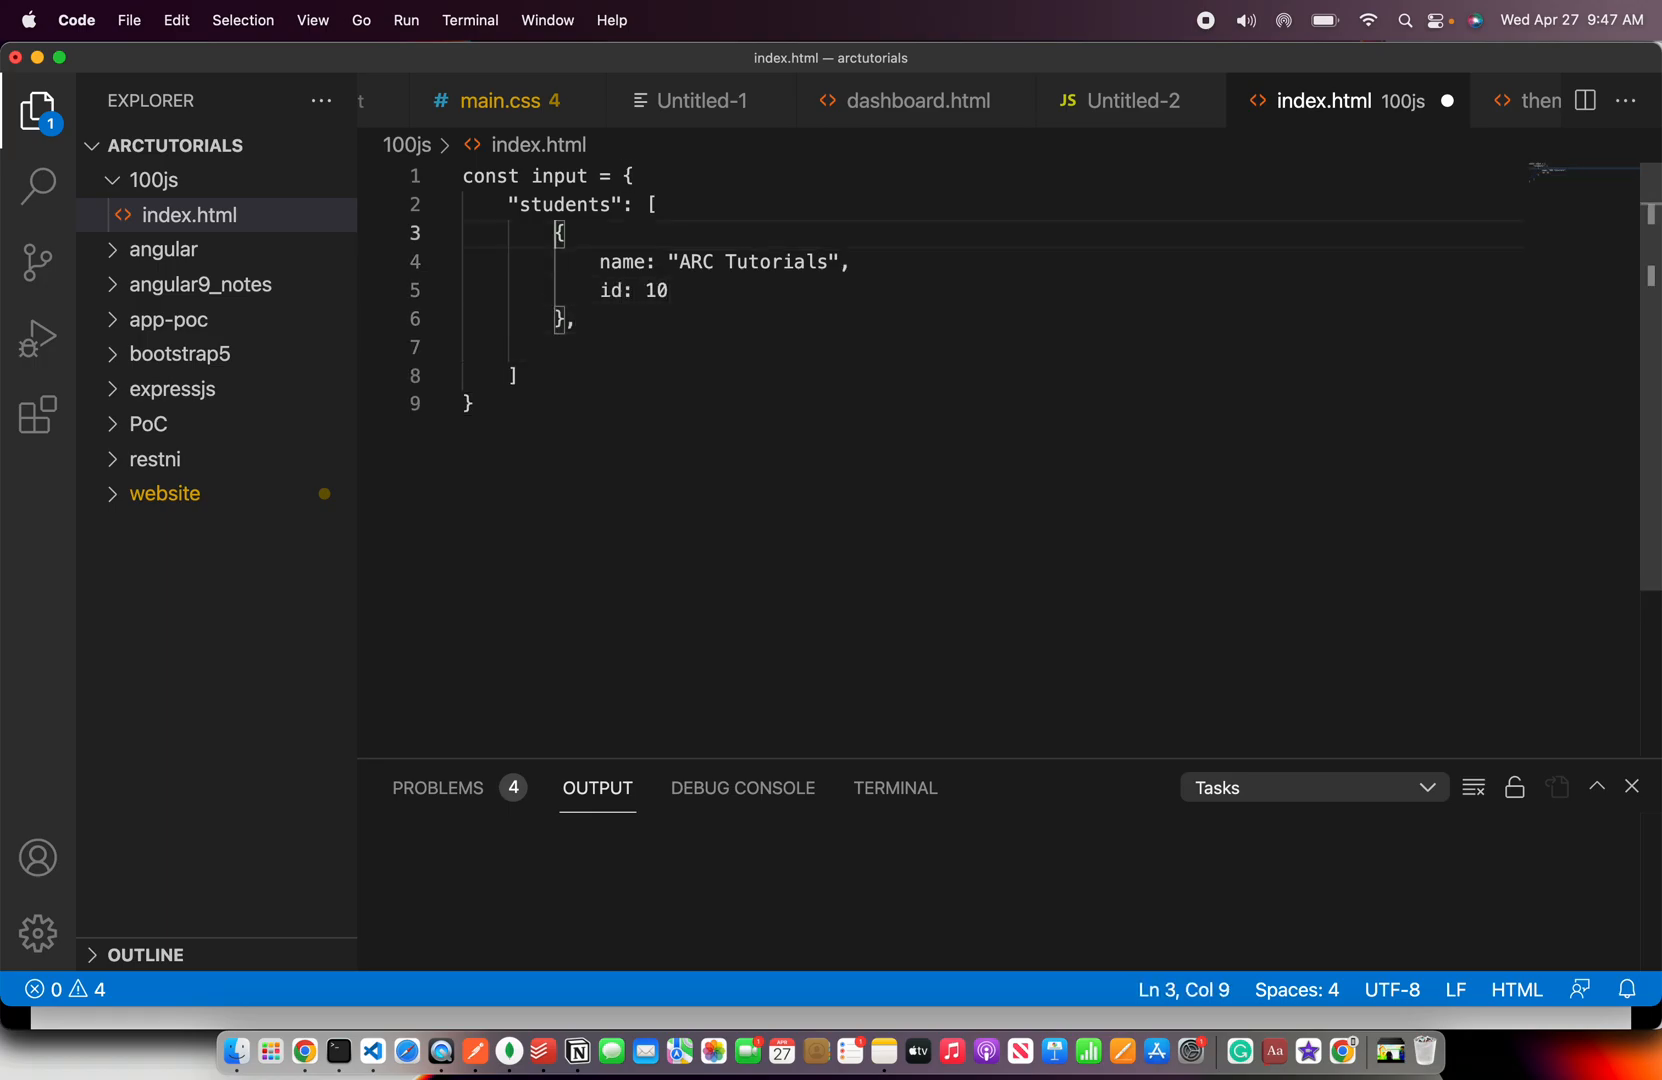
key("shift+Down")
key("shift+Down")
key("shift+Down")
key("shift+Right")
key("shift+Right")
key("super+c")
key("Right")
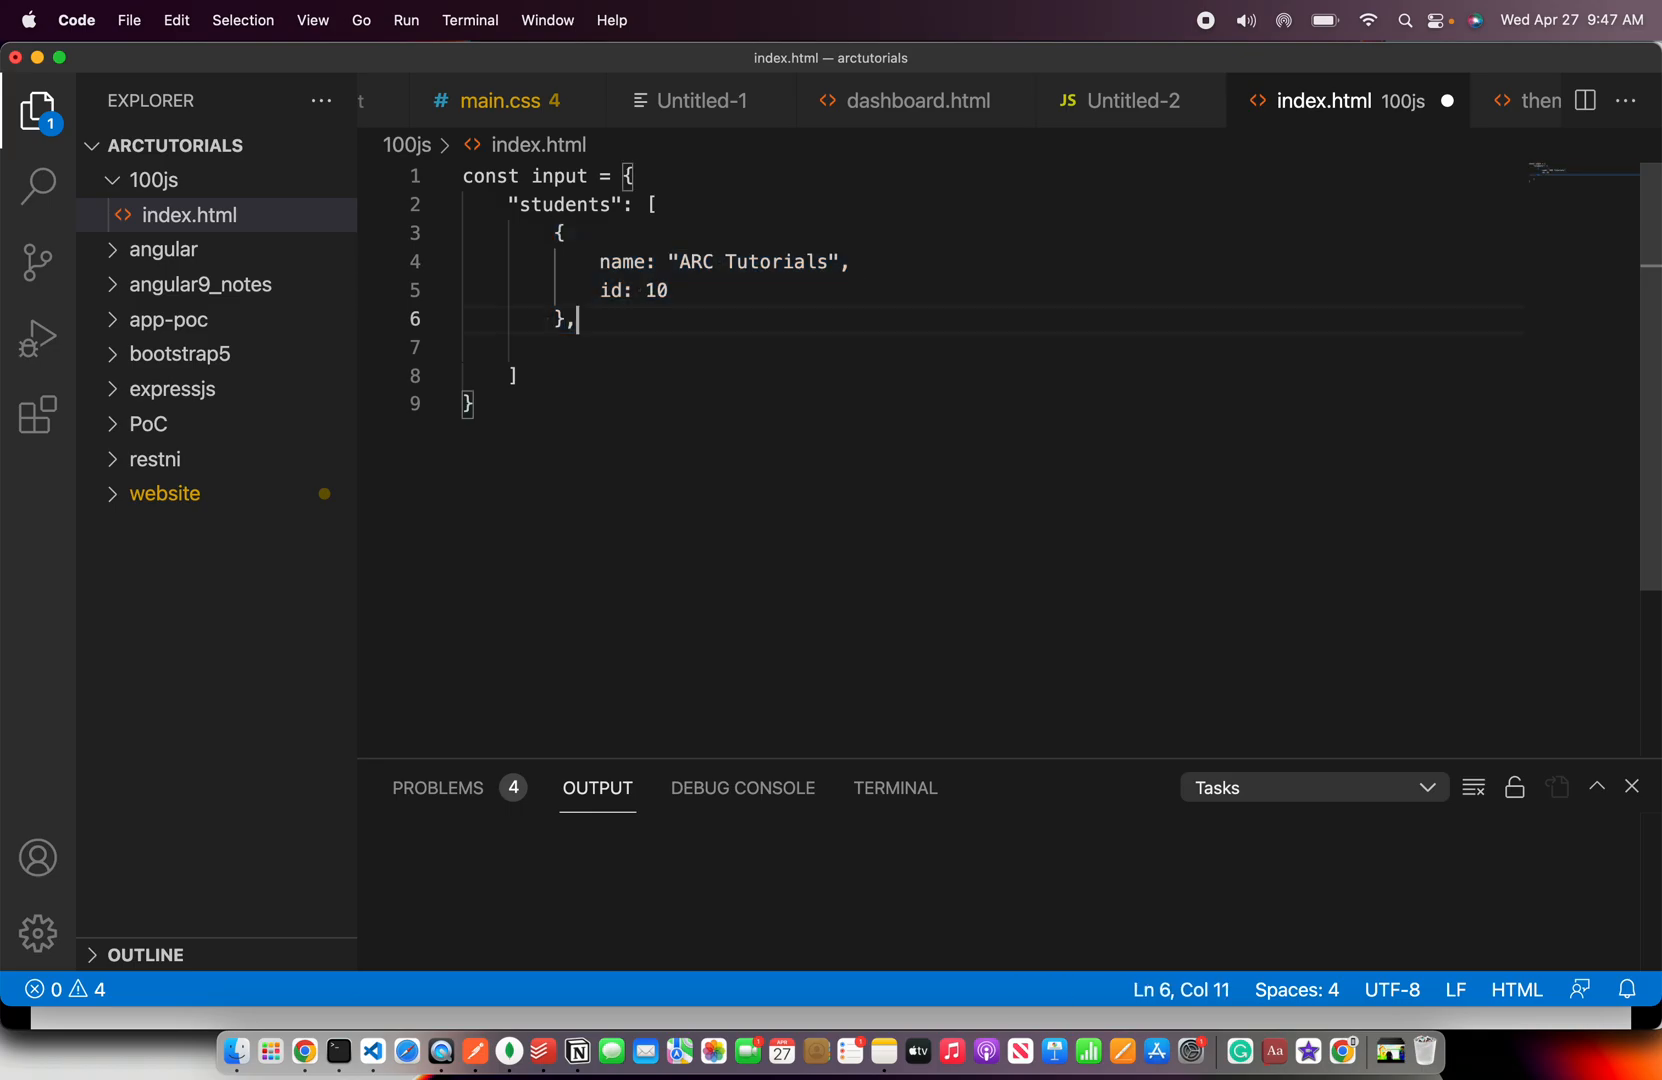
key("Return")
key("super+v")
key("Return")
key("super+v")
key("BackSpace")
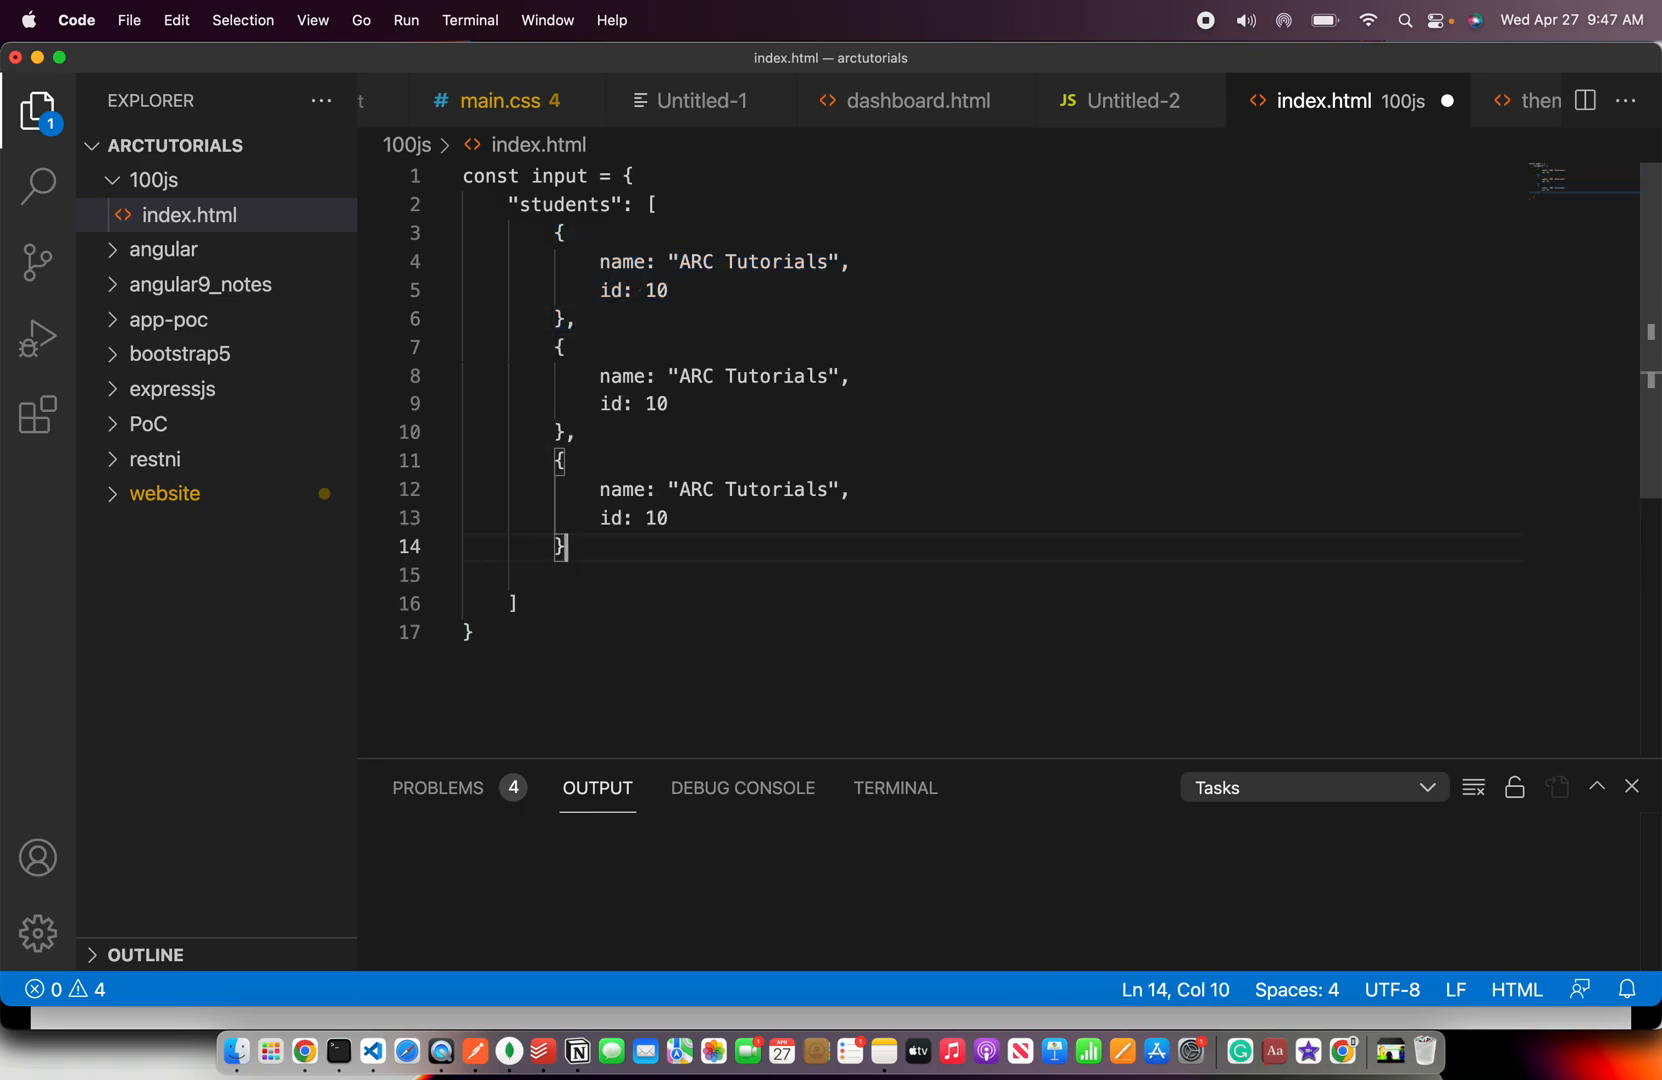
Step: Rename the copies to Soorya with id 12 and Ram with id 13
left_click_drag(680, 376, 840, 375)
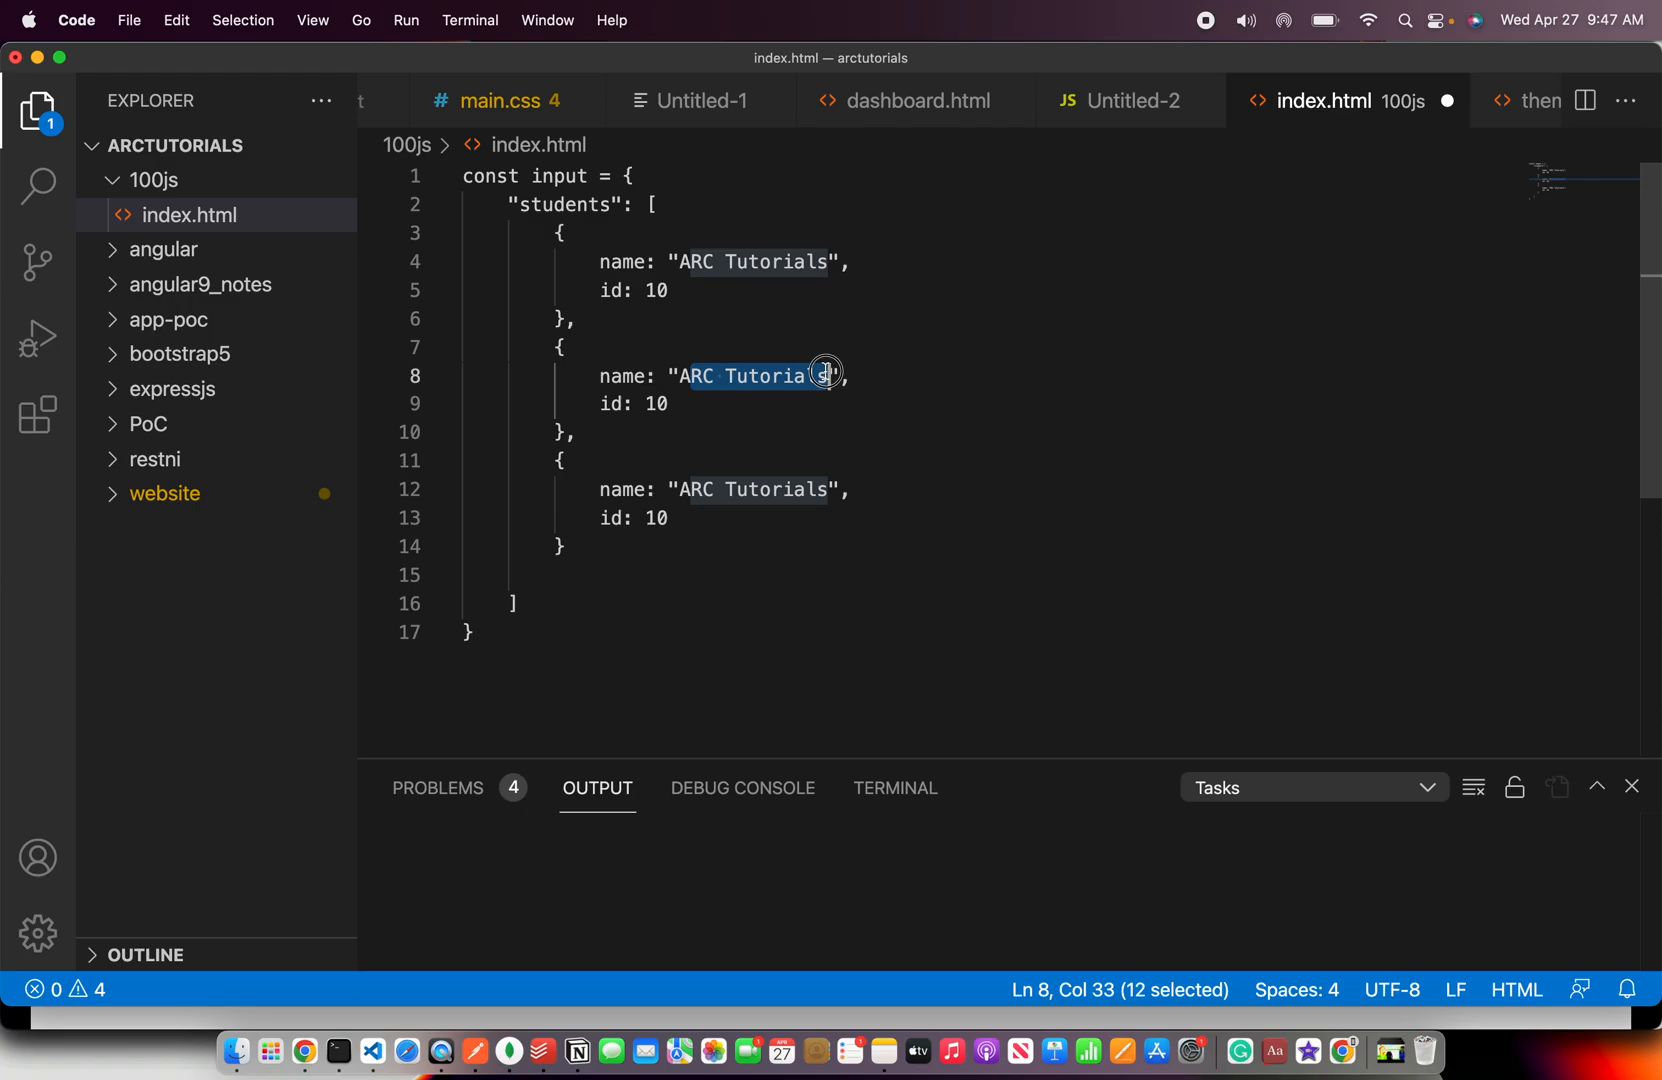
type("A")
key("BackSpace")
type("Soorya")
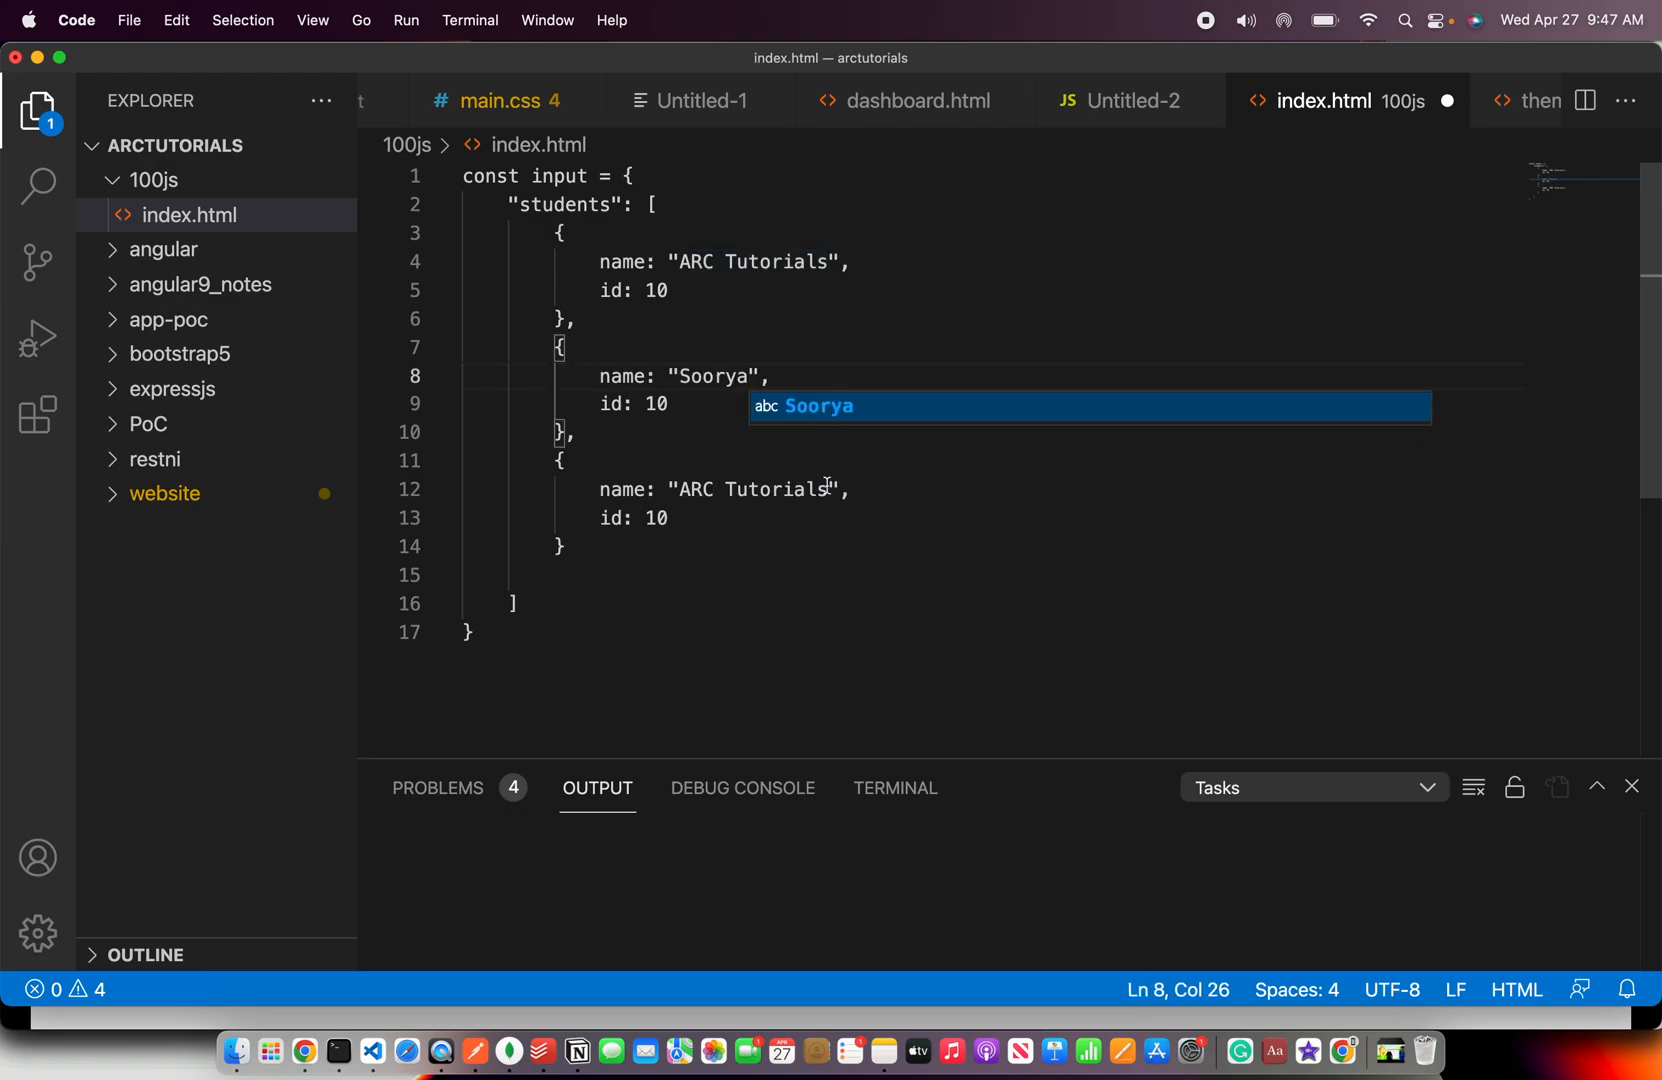
left_click(717, 493)
left_click_drag(679, 489, 829, 489)
type("Ram")
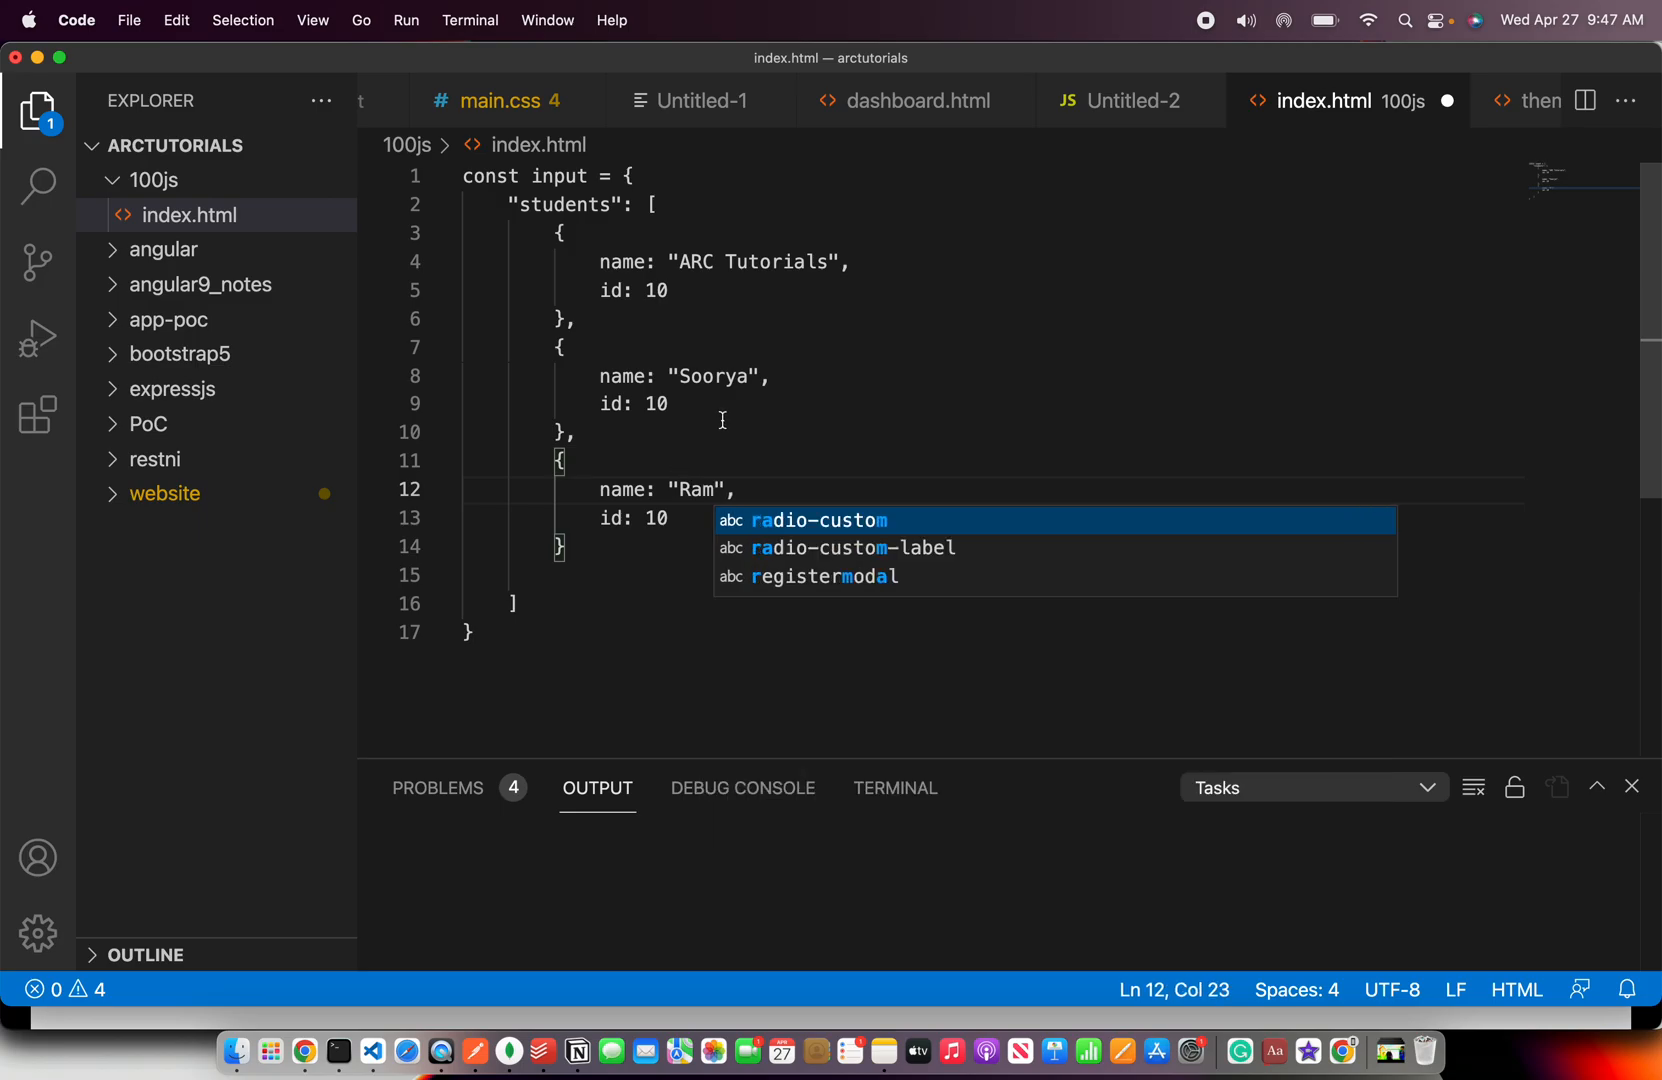
left_click(671, 404)
key("BackSpace")
type("2")
key("Down")
key("Down")
key("Down")
key("Down")
key("BackSpace")
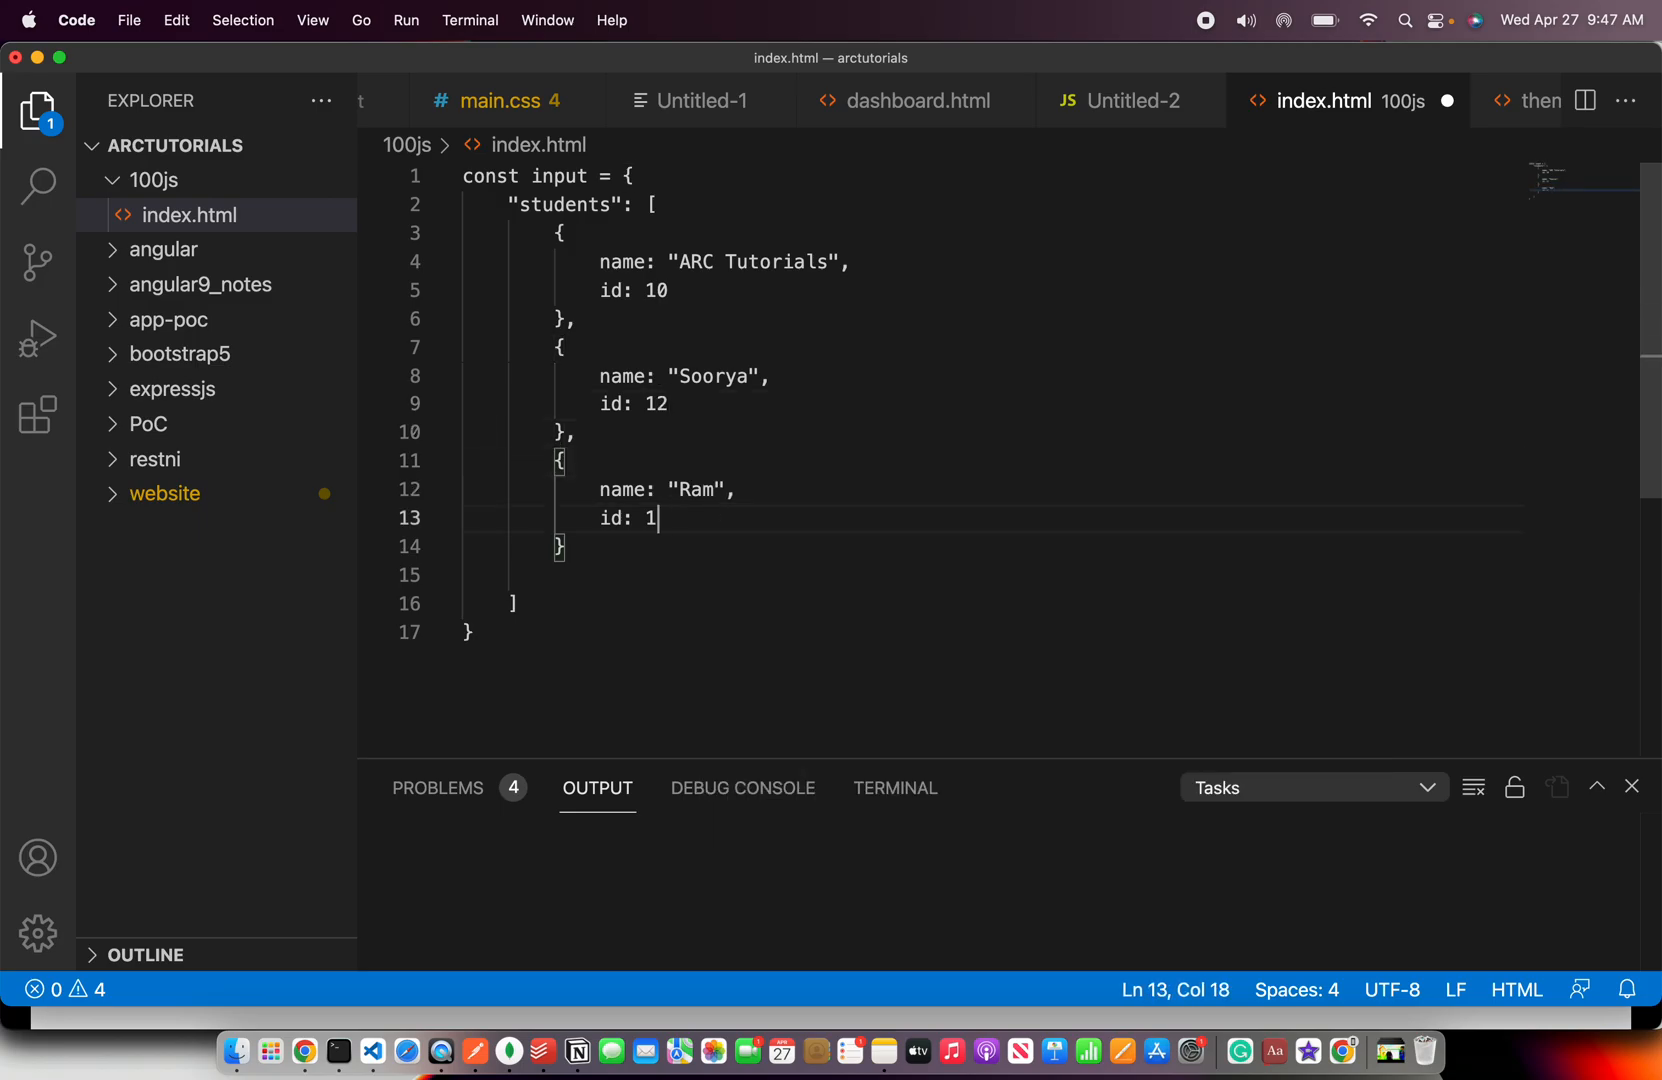
type("3")
Step: Review the input object's structure, then start a var line below it
key("BackSpace")
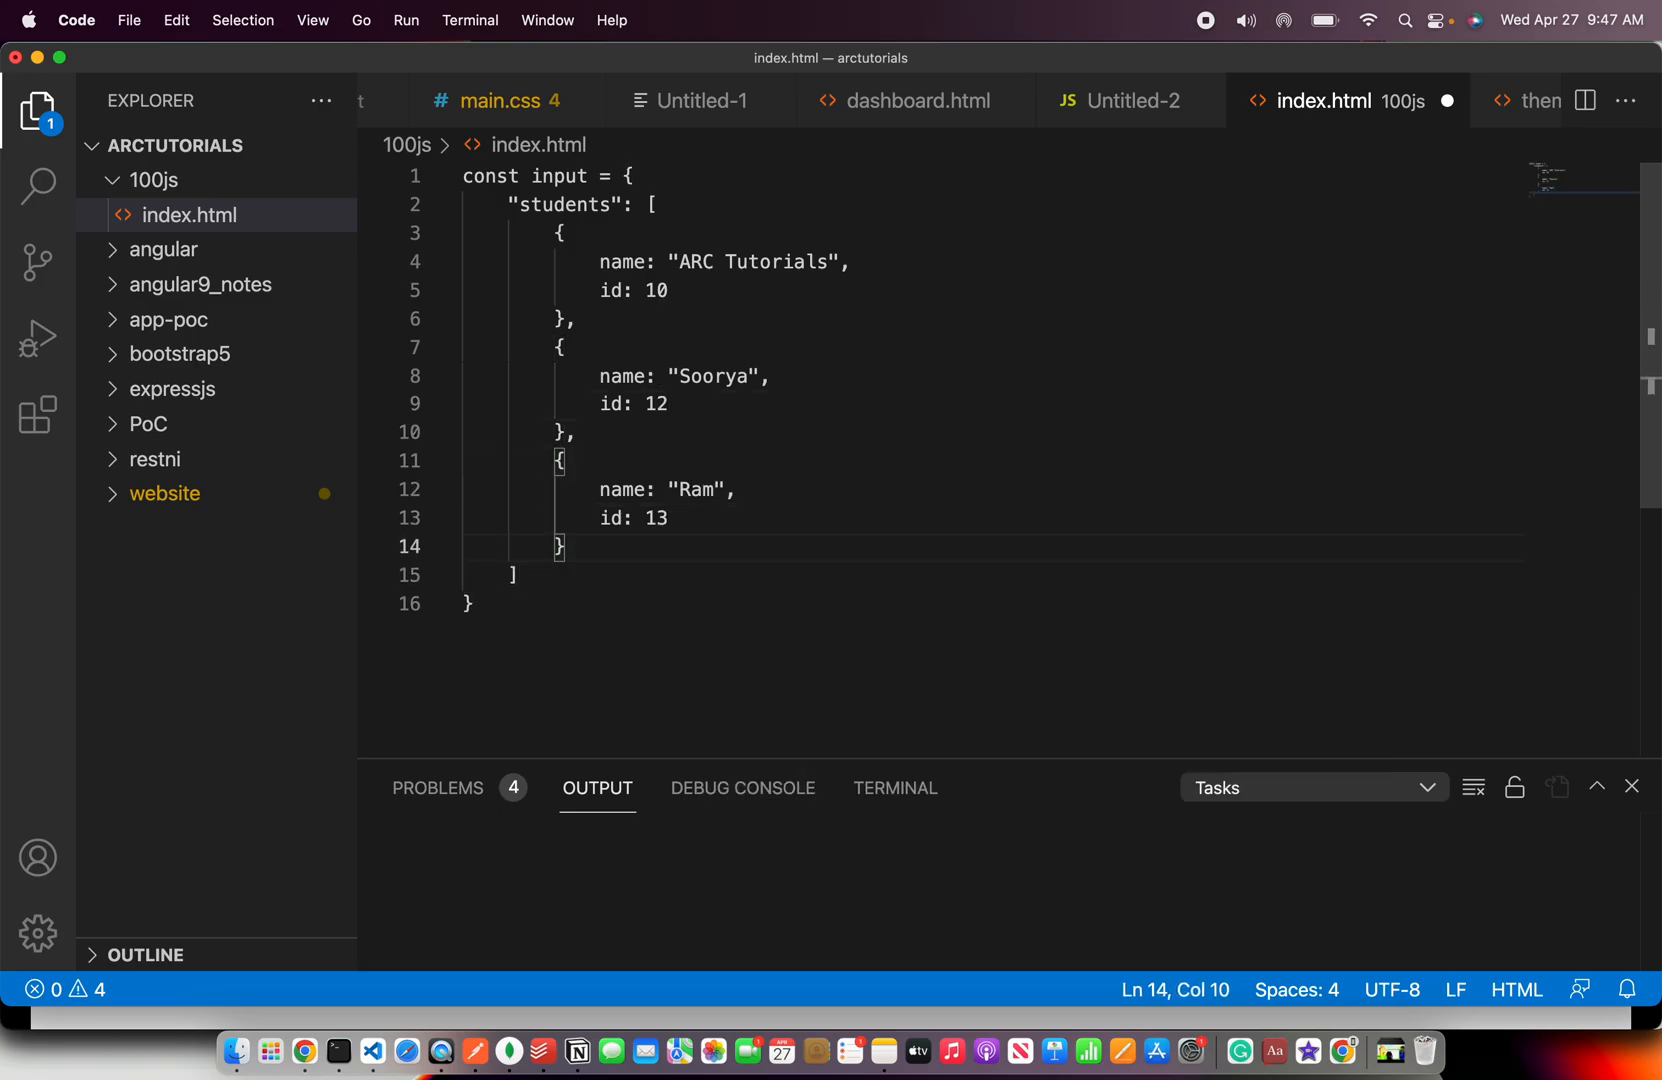
key("Down")
key("Down")
double_click(554, 175)
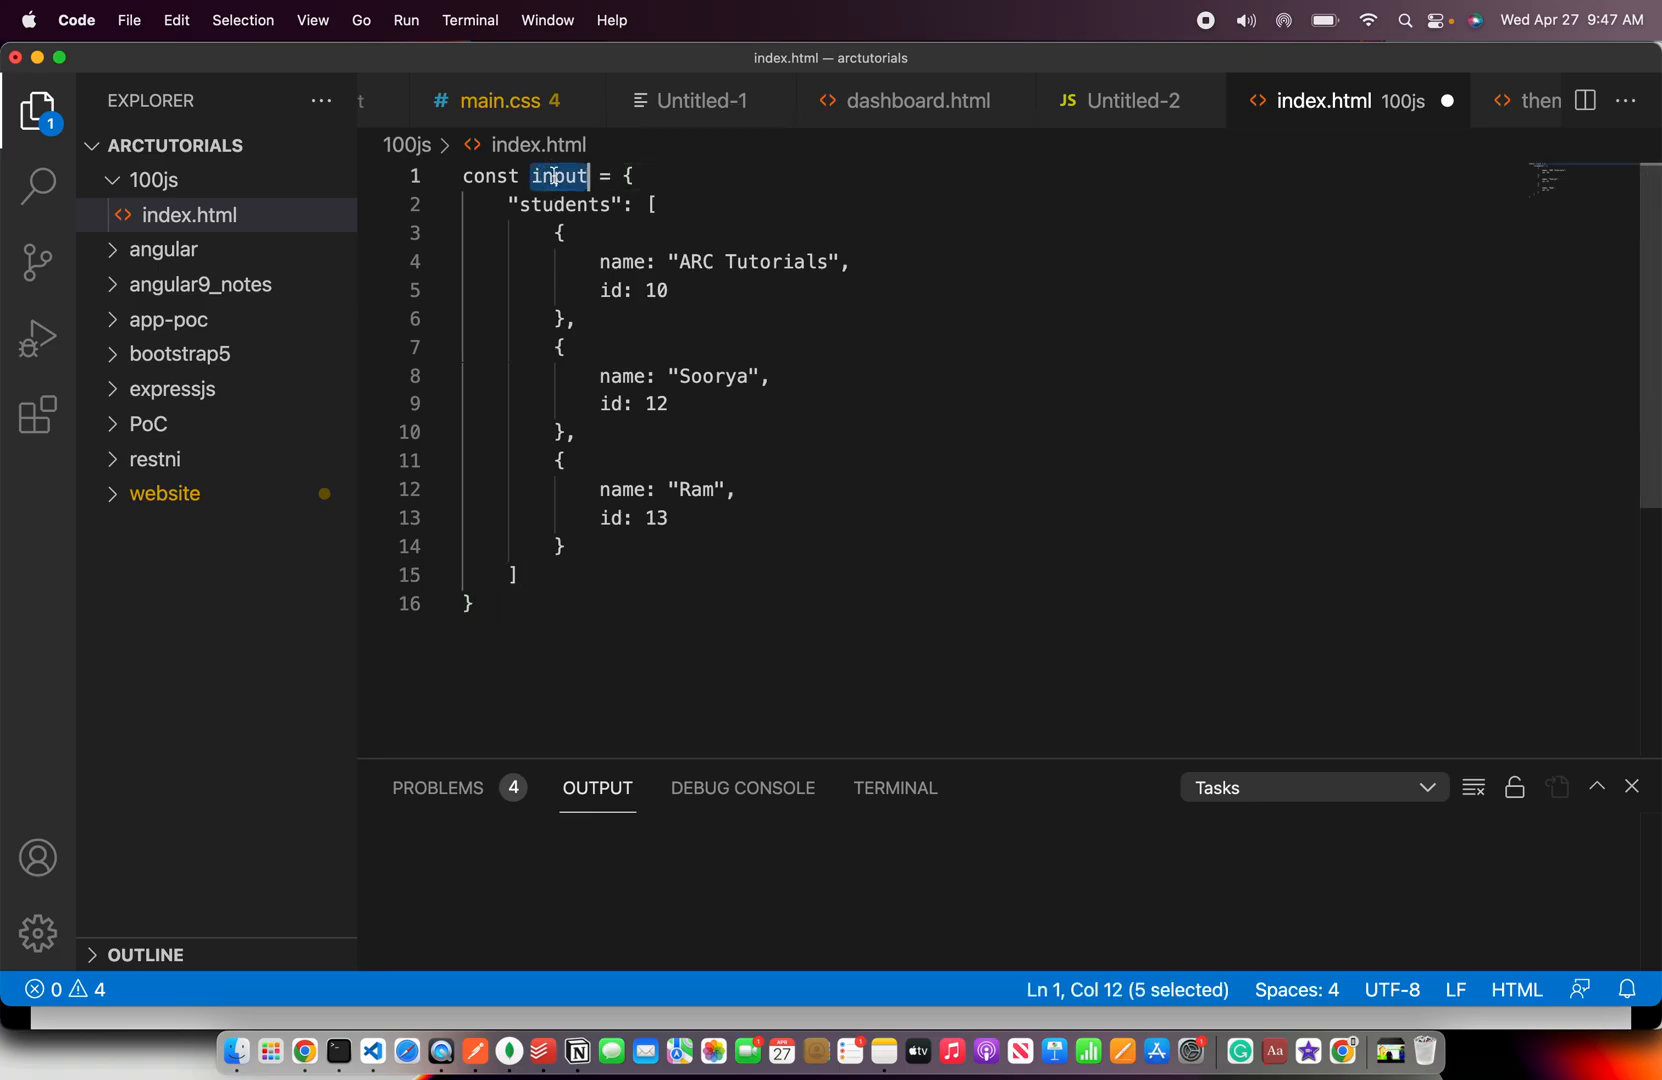
left_click(672, 205)
double_click(569, 206)
left_click(677, 205)
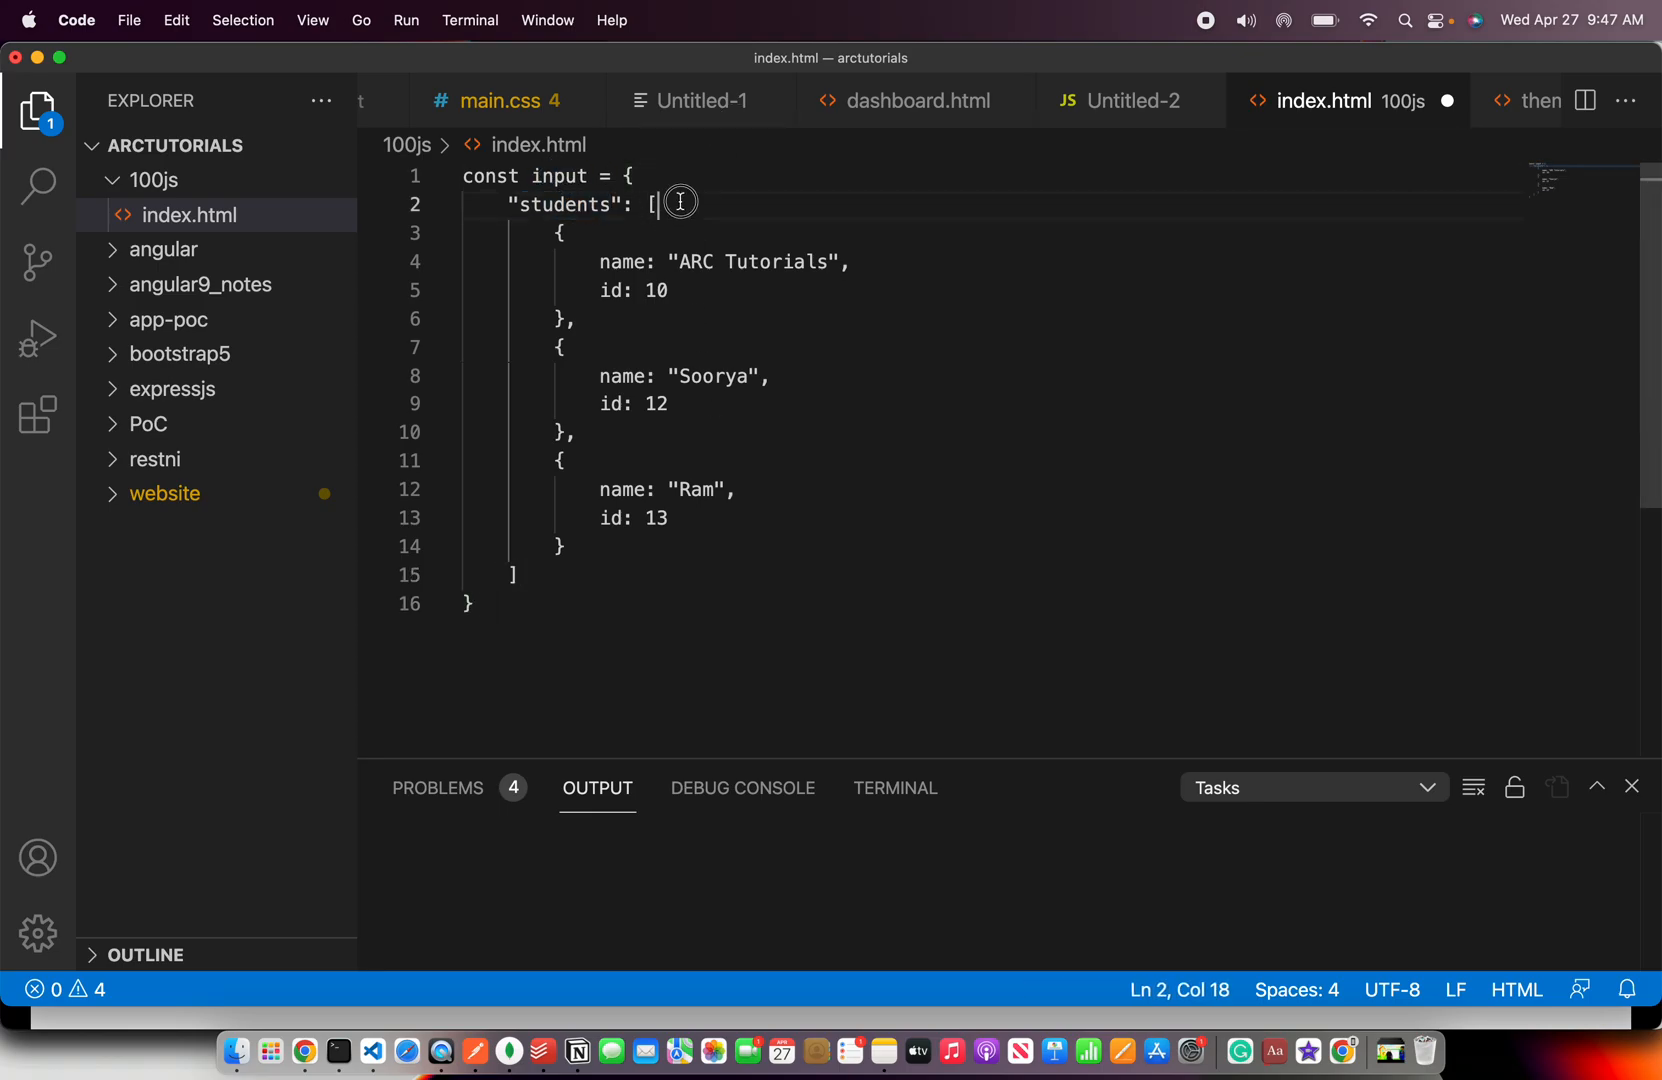
left_click(519, 574)
left_click(668, 206)
left_click(613, 460)
left_click(611, 545)
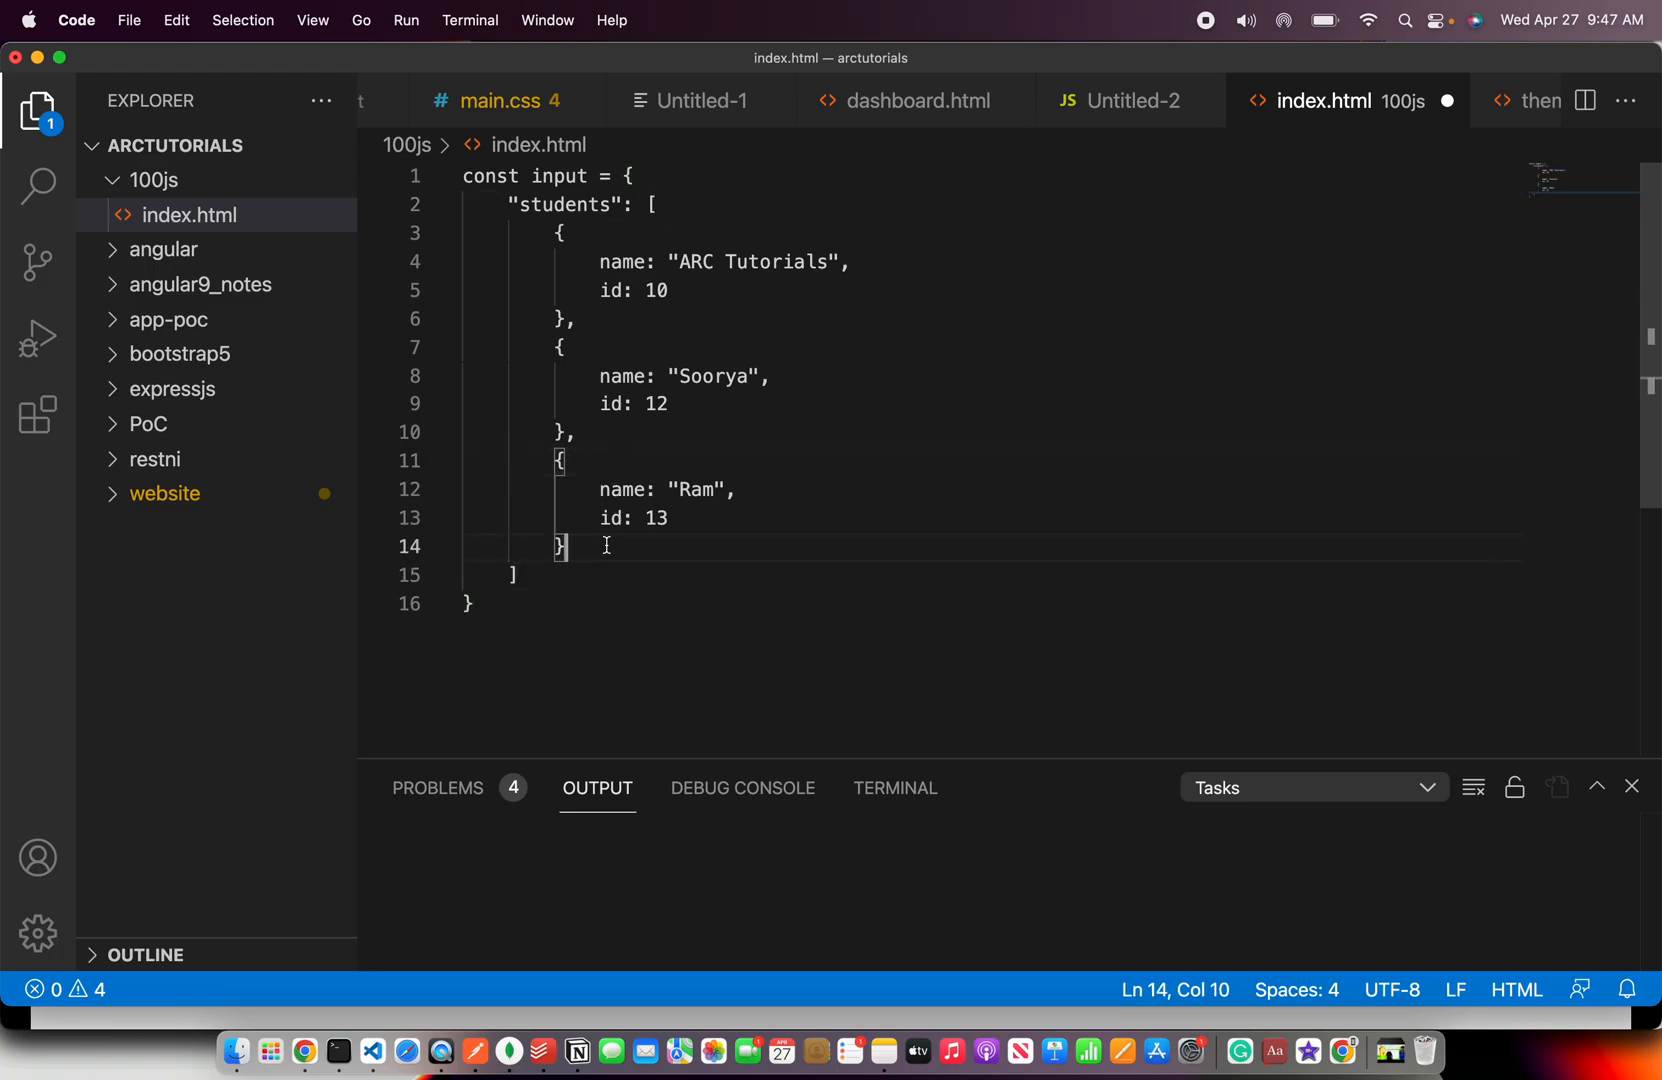
left_click(677, 205)
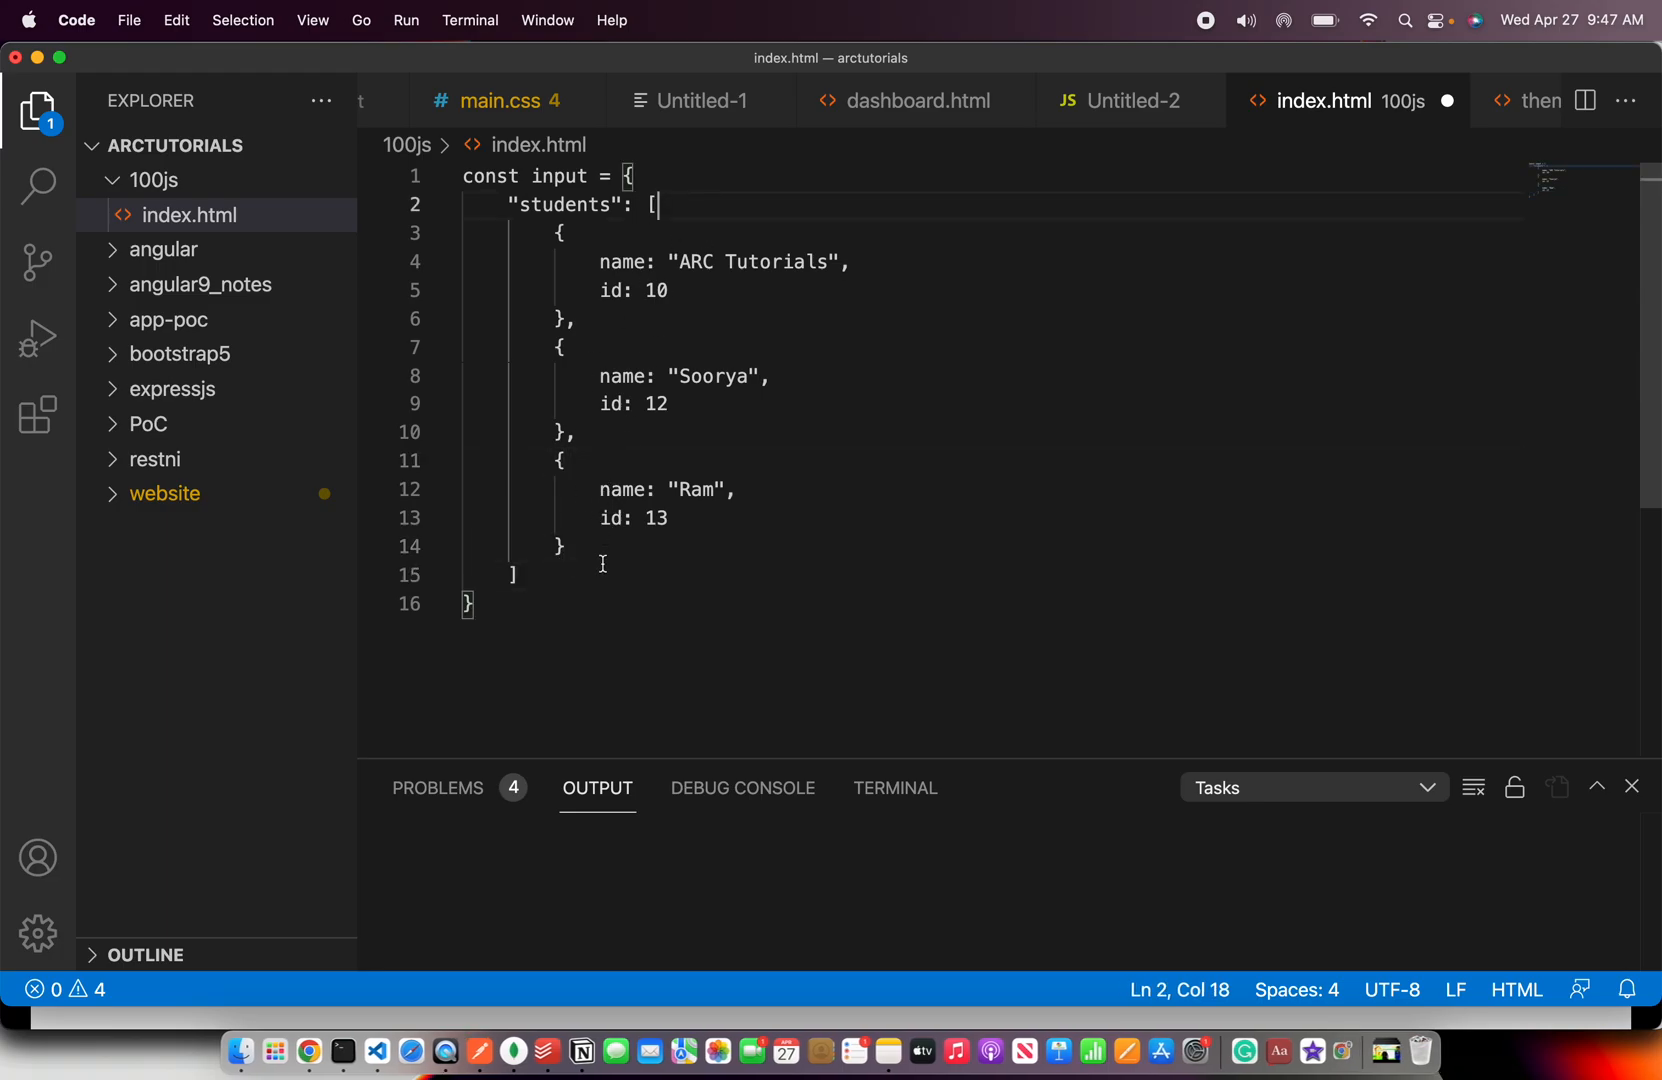
left_click(571, 602)
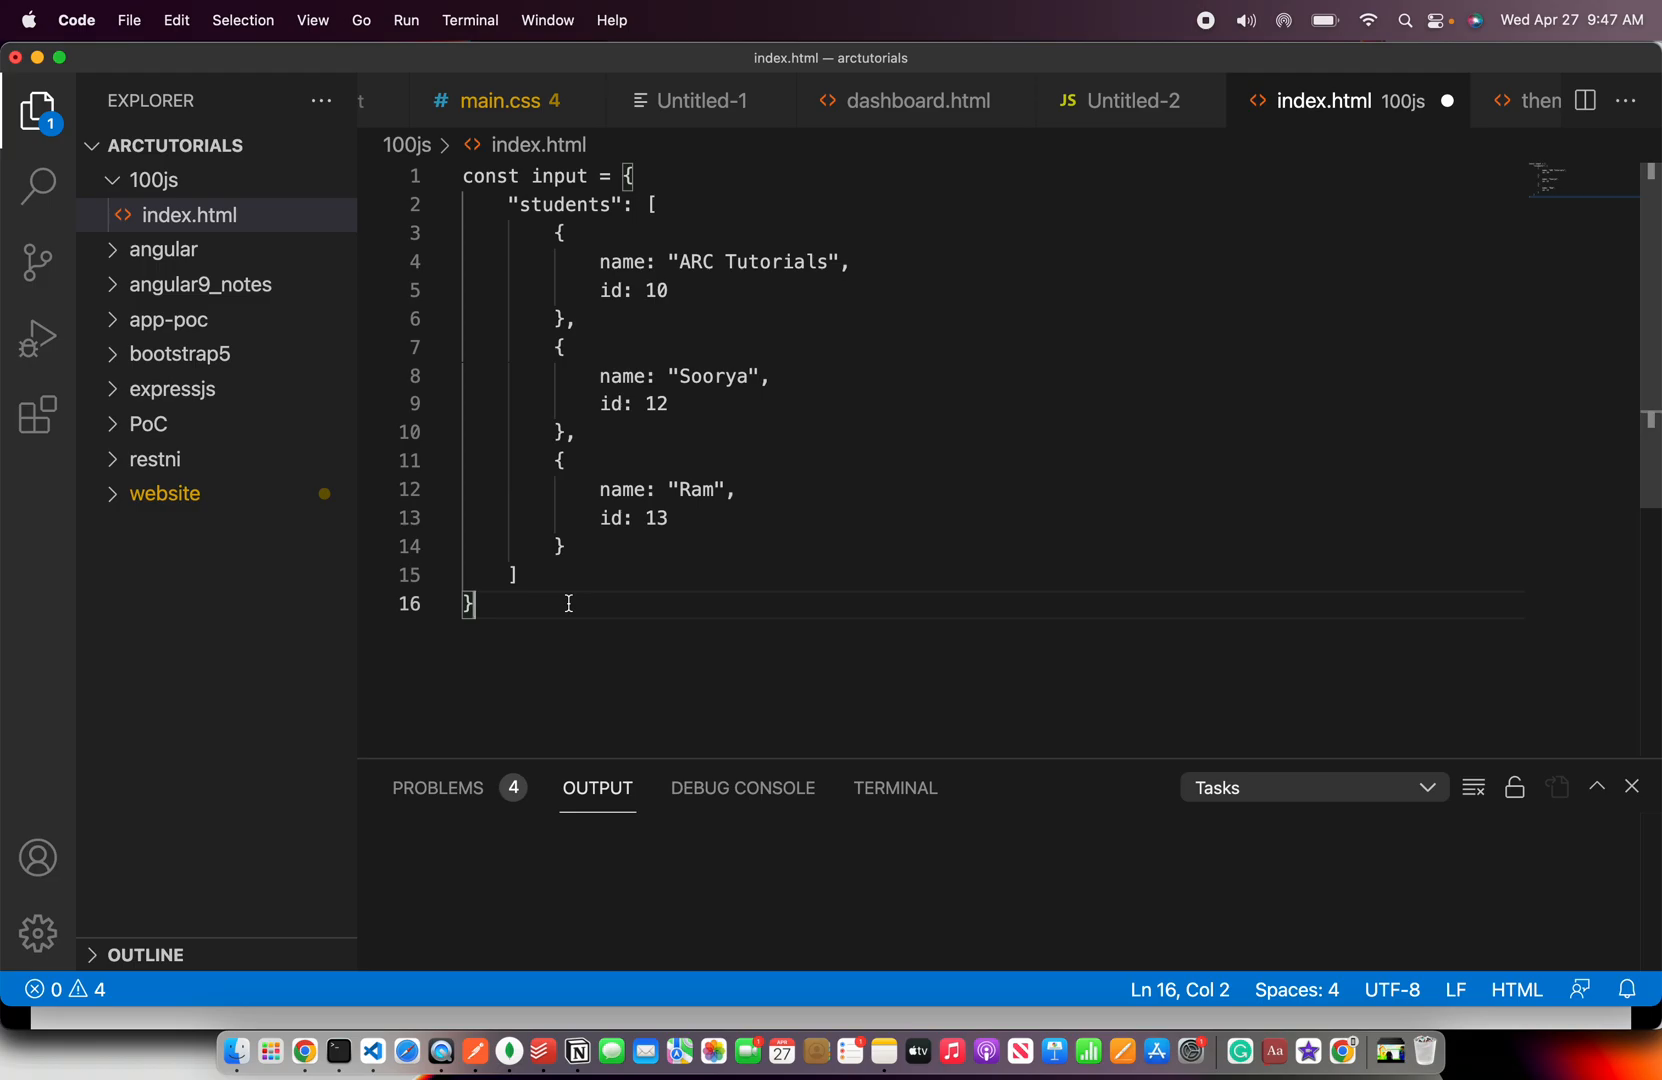
key("Return")
key("Return")
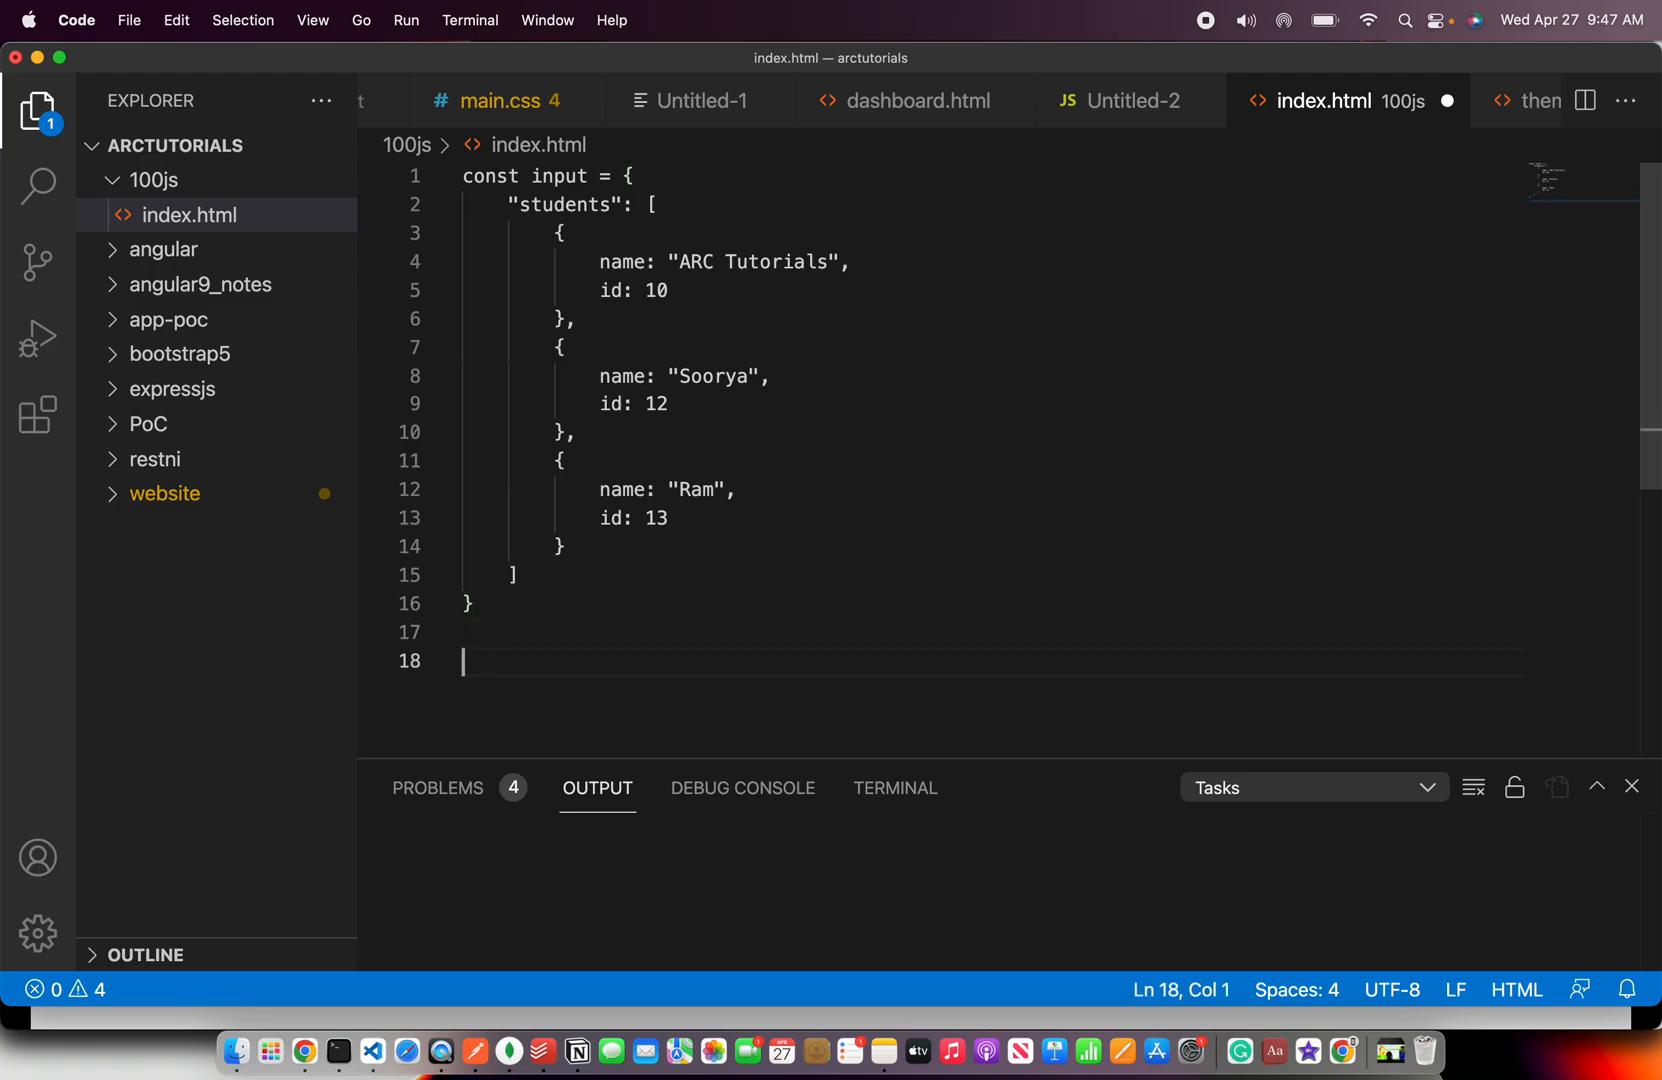
type("var")
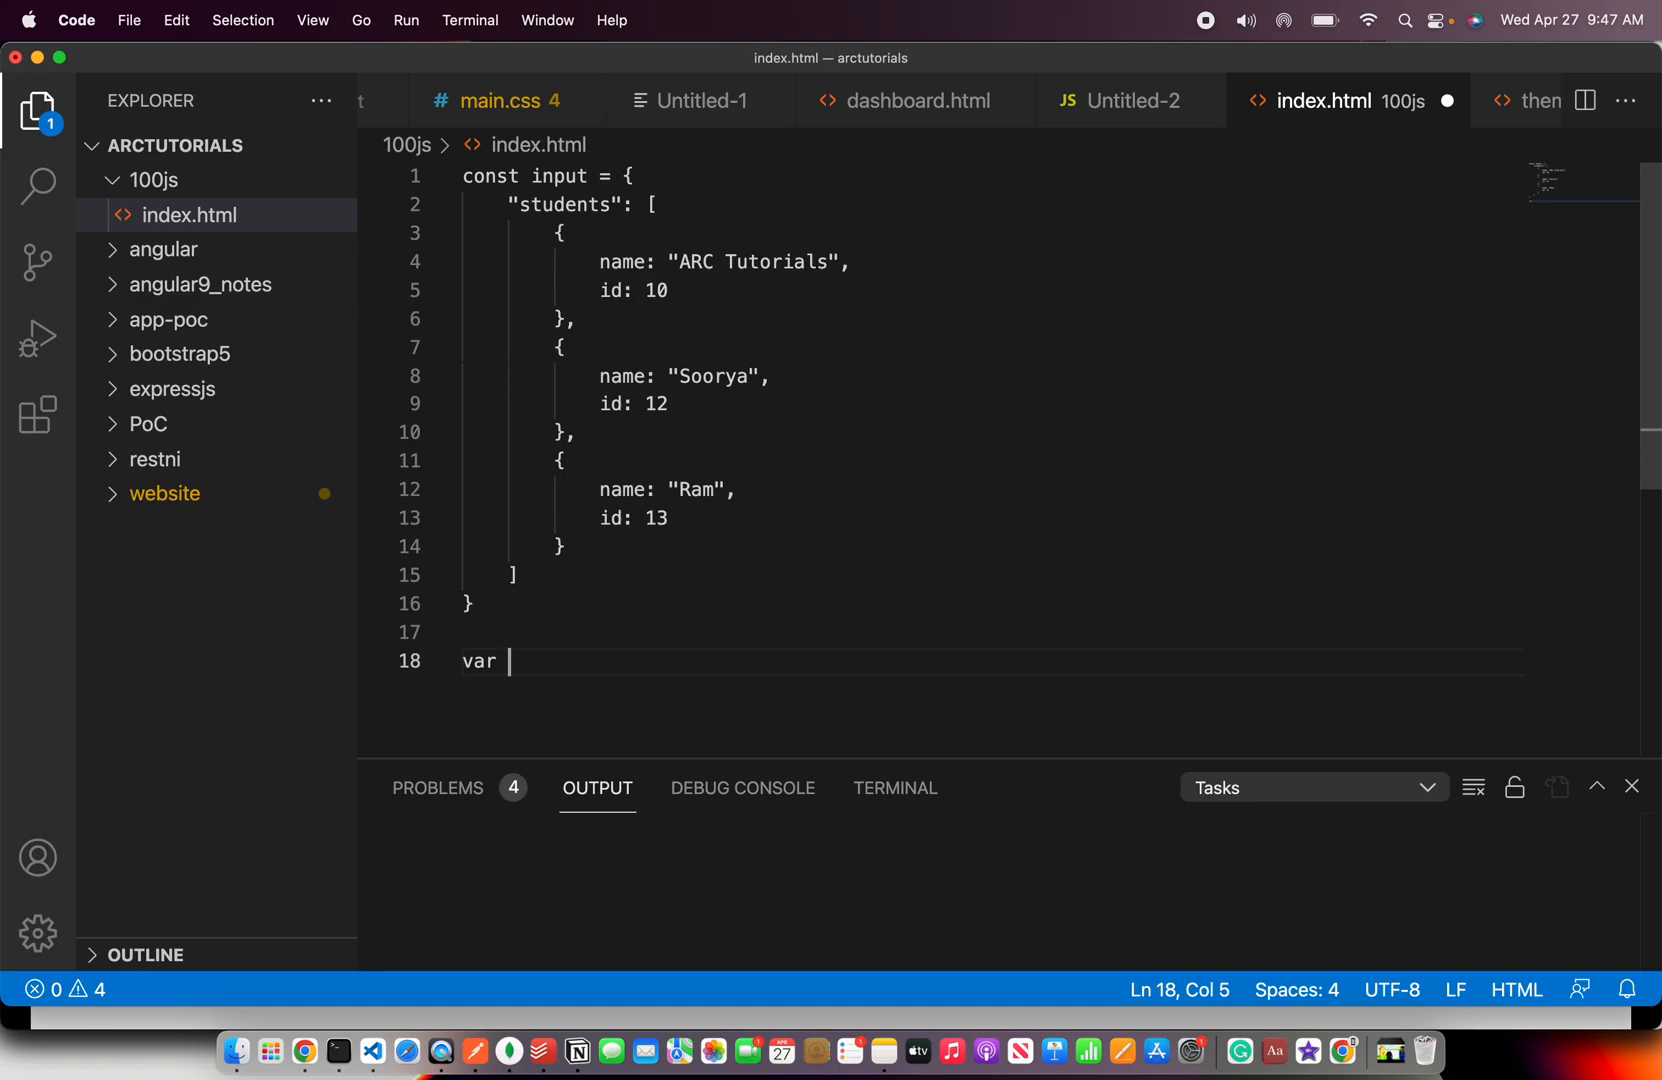
key("Up")
key("Up")
key("Up")
key("Up")
key("Up")
key("Up")
key("Up")
key("Up")
key("Up")
key("Up")
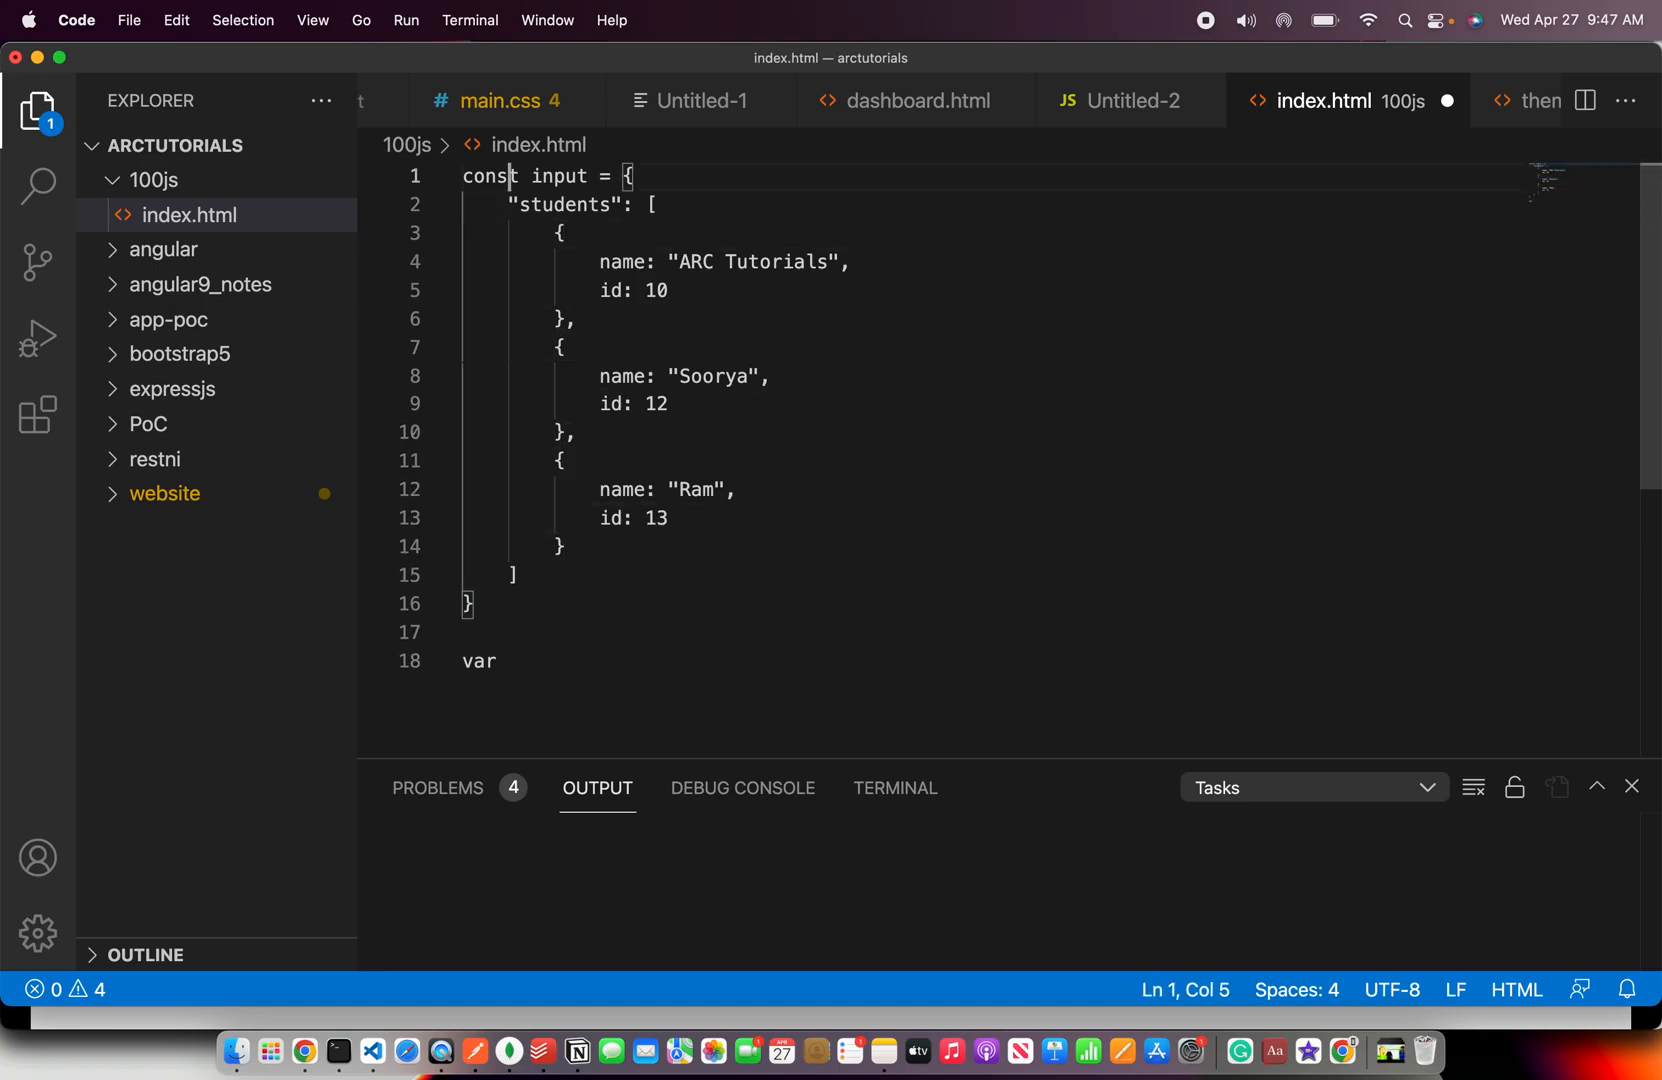
key("Up")
Step: Wrap the input object and the var line in <script> ... </script> tags
key("Return")
type("sc")
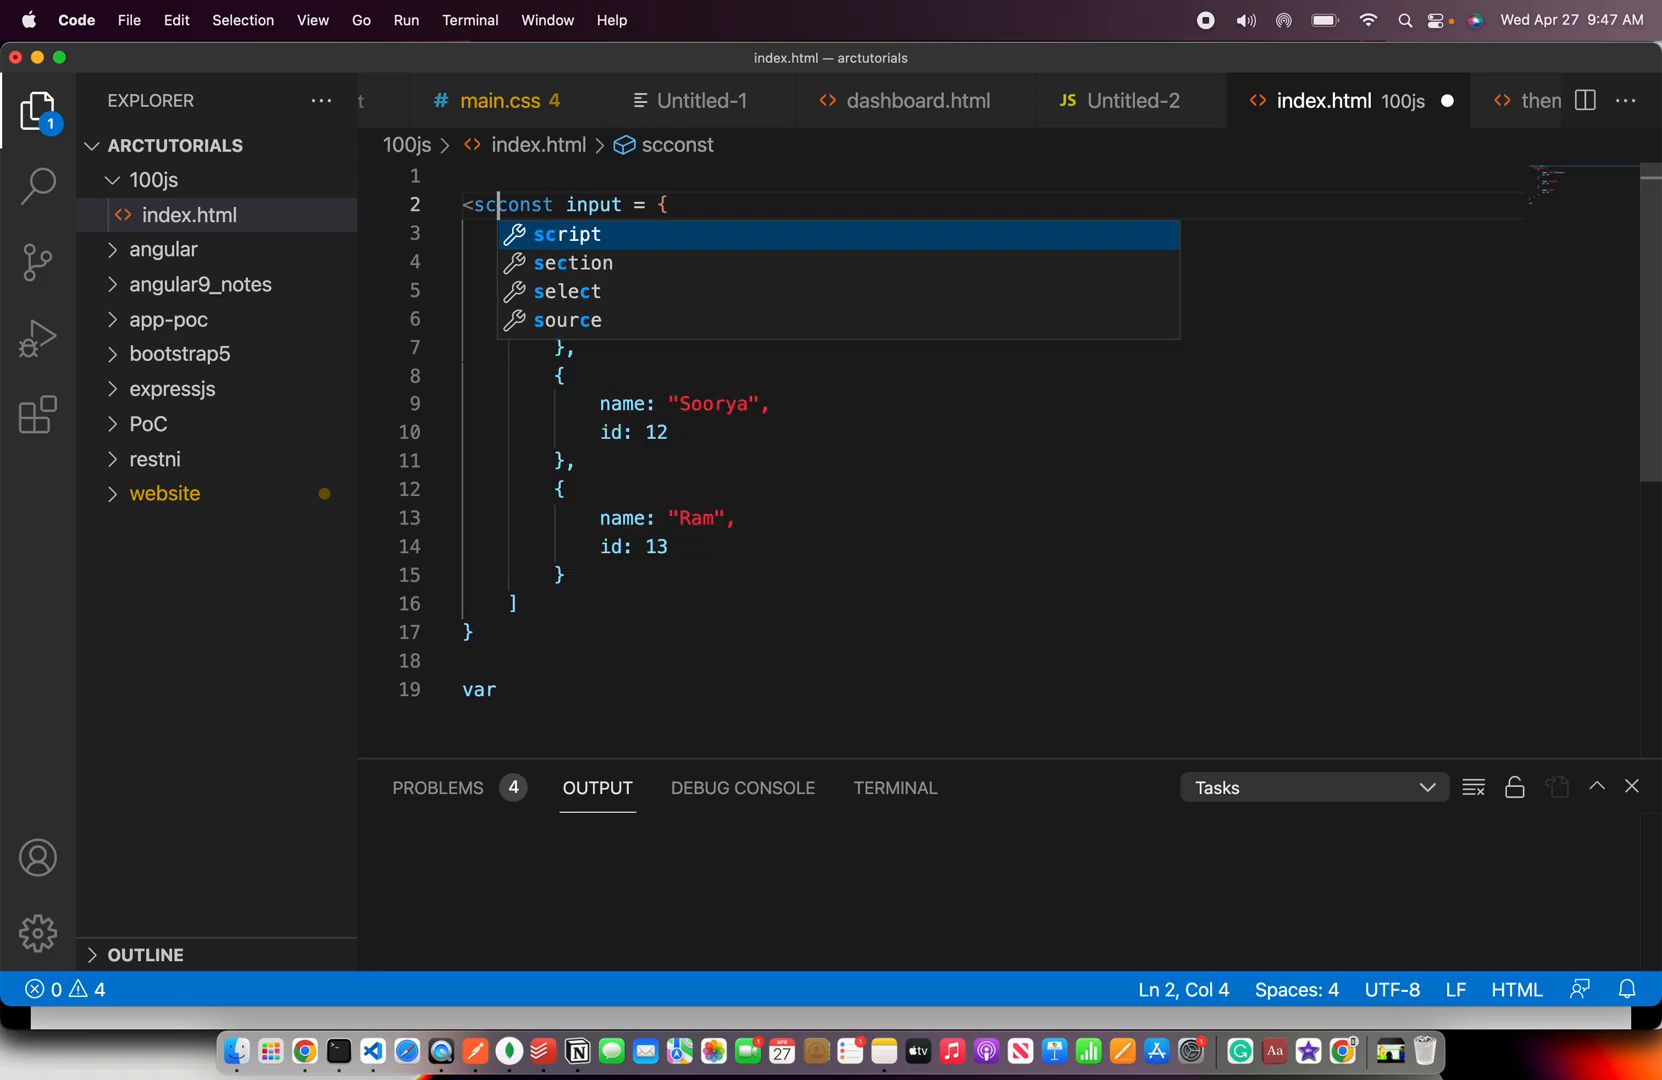
key("BackSpace")
key("BackSpace")
key("shift+Up")
key("Up")
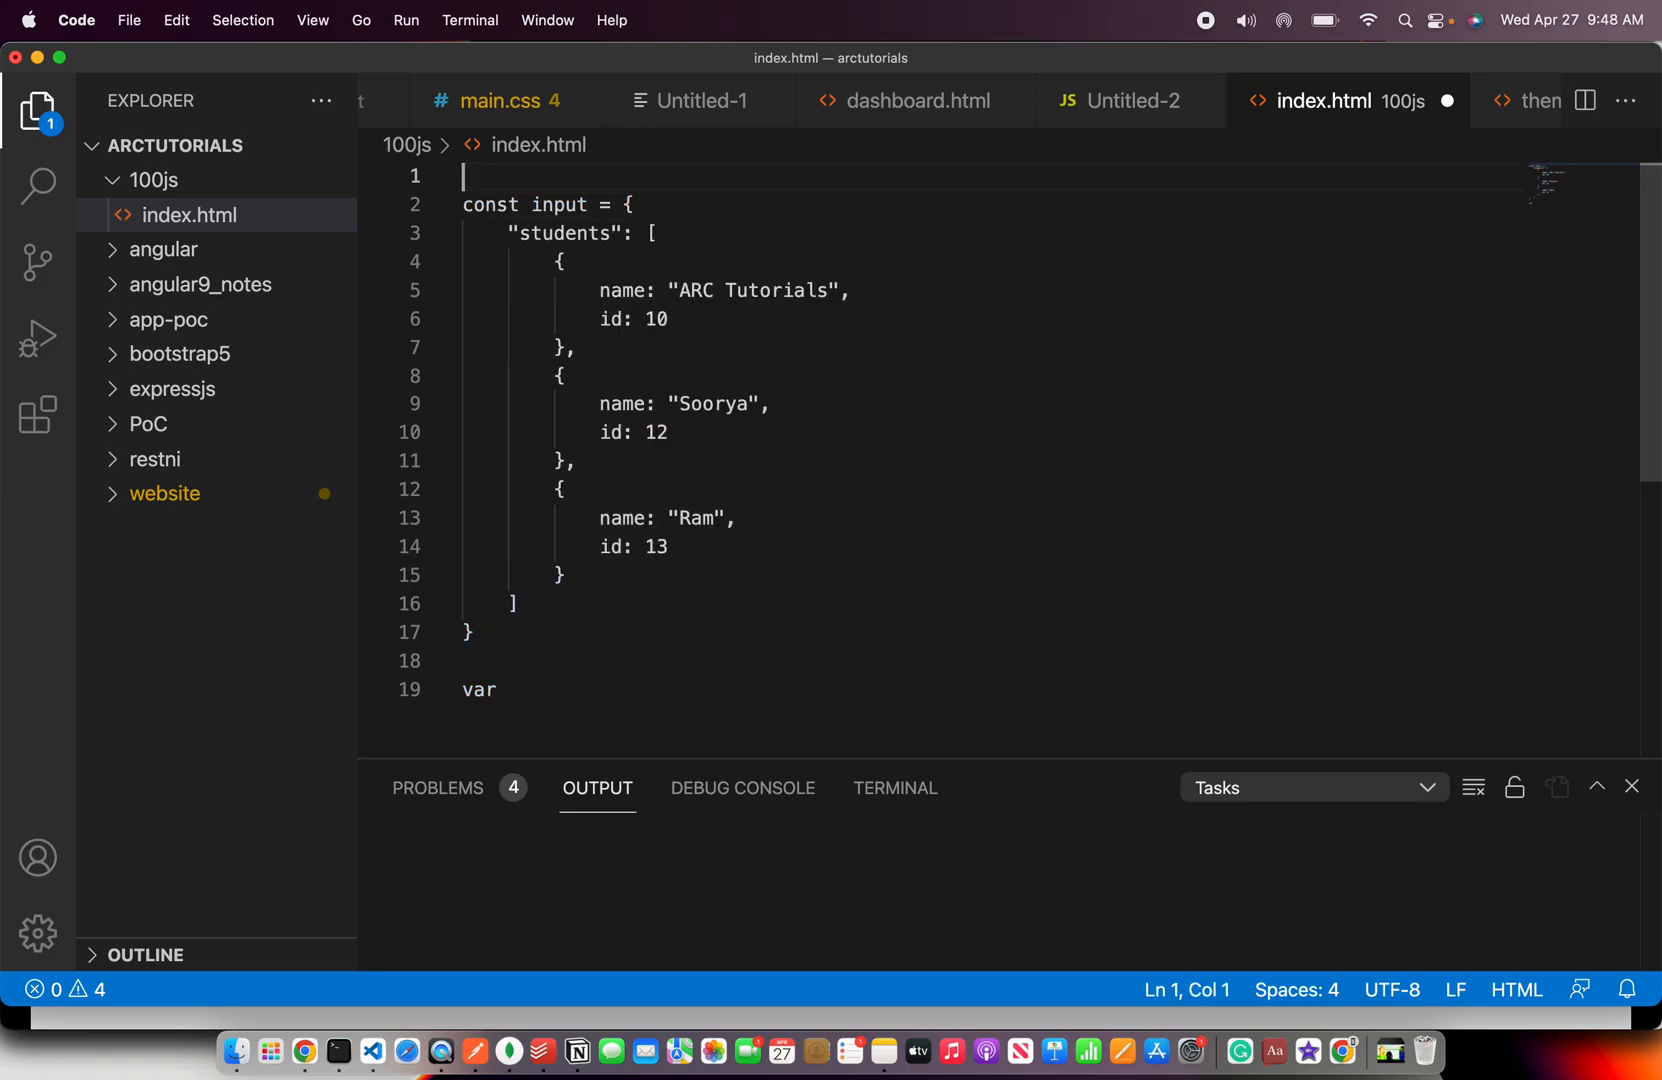
type("<script></script>")
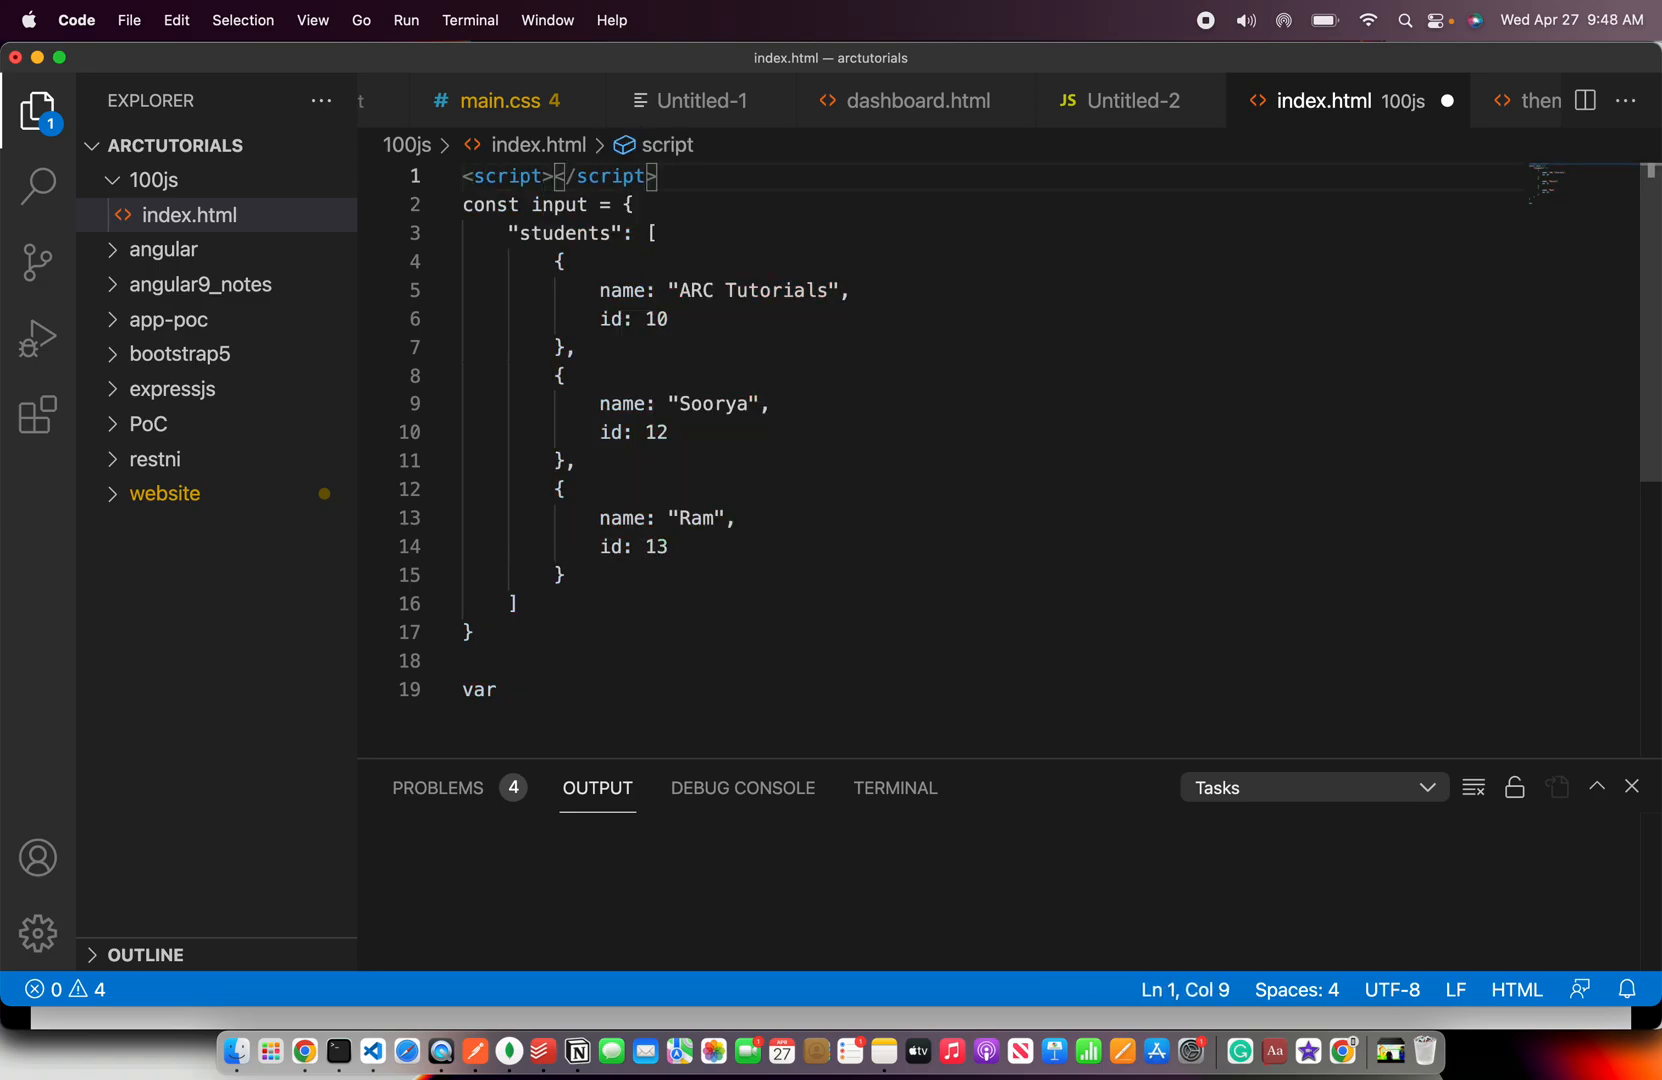
key("shift+End")
key("super+c")
key("BackSpace")
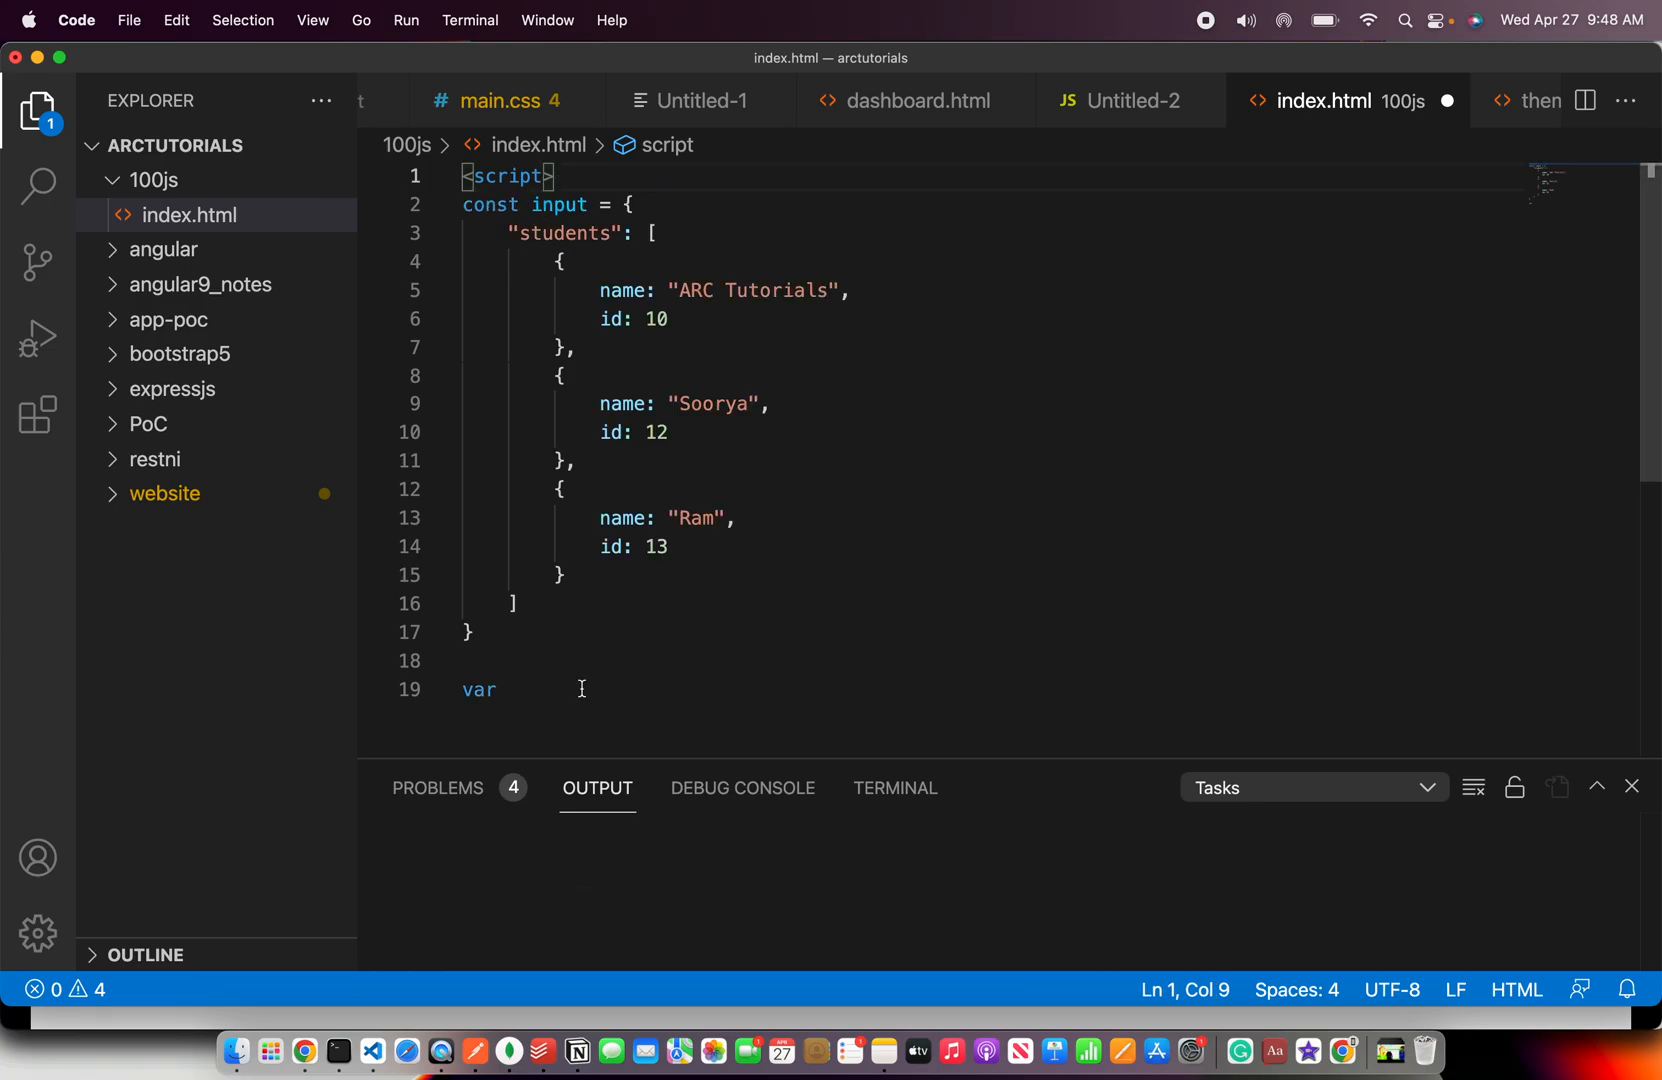
left_click(580, 689)
key("Return")
key("Return")
key("super+v")
key("Up")
key("Up")
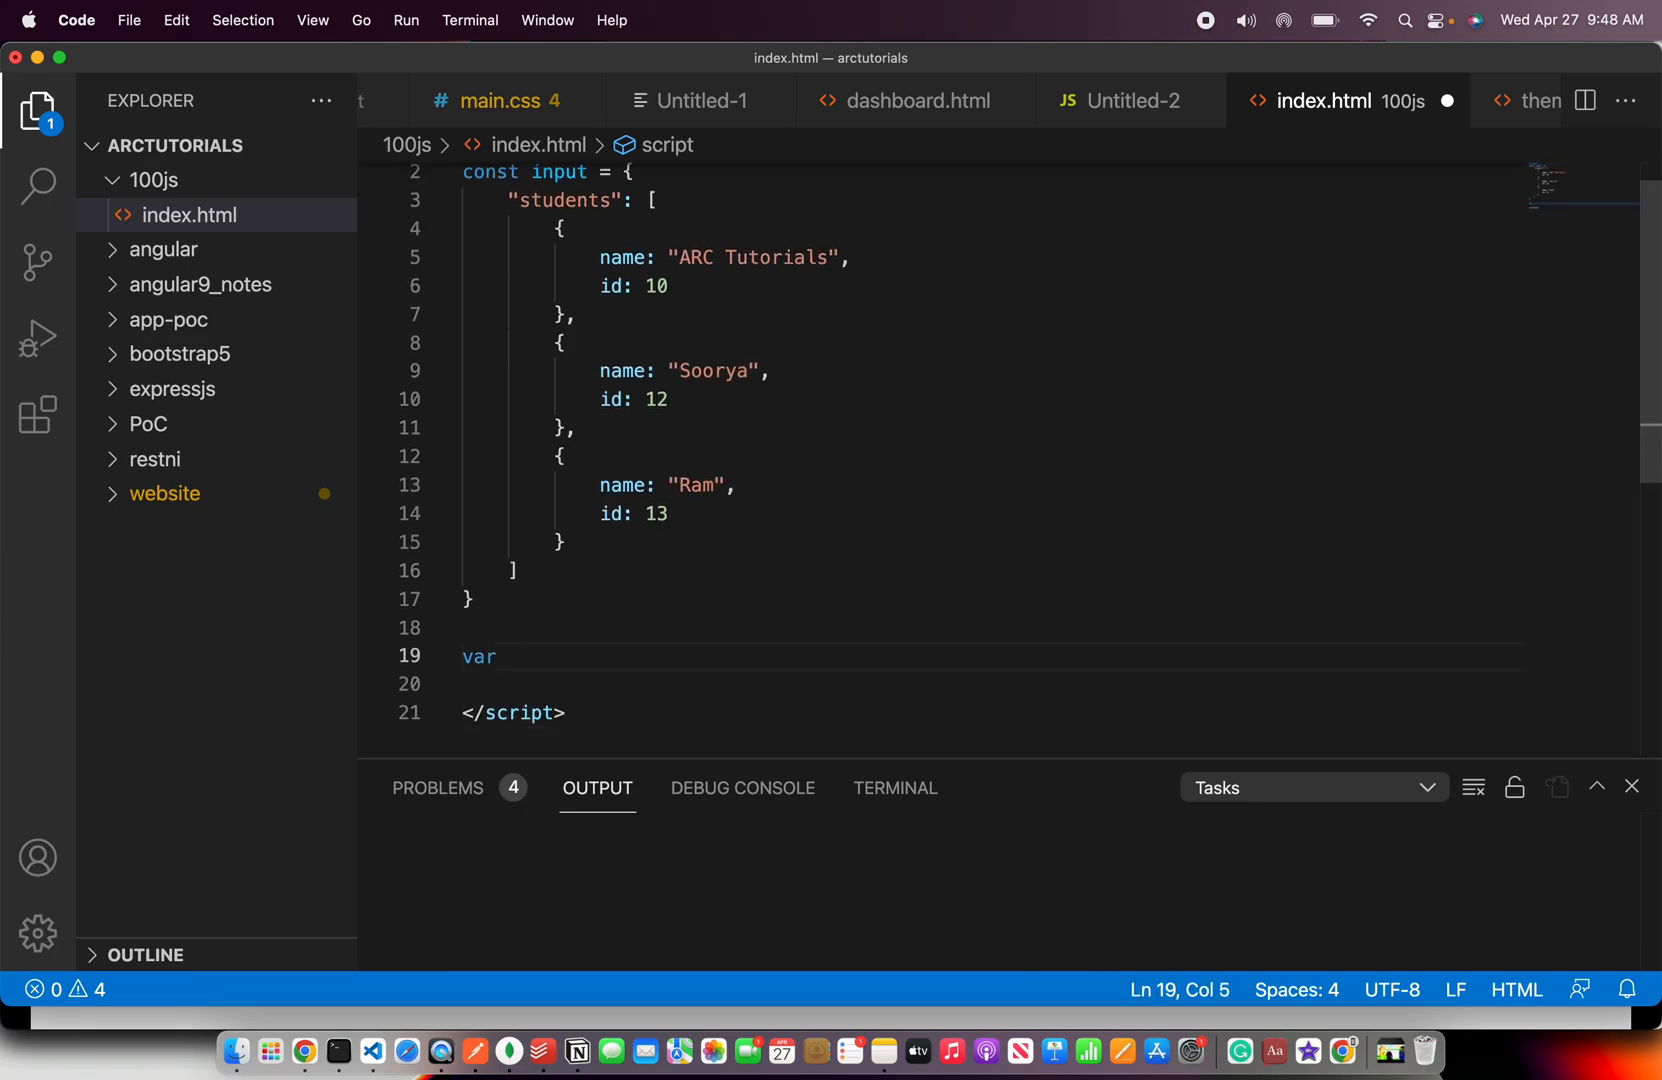
Step: Rewrite the var line as const op = input.students.map() via completions
key("shift+Home")
type("const")
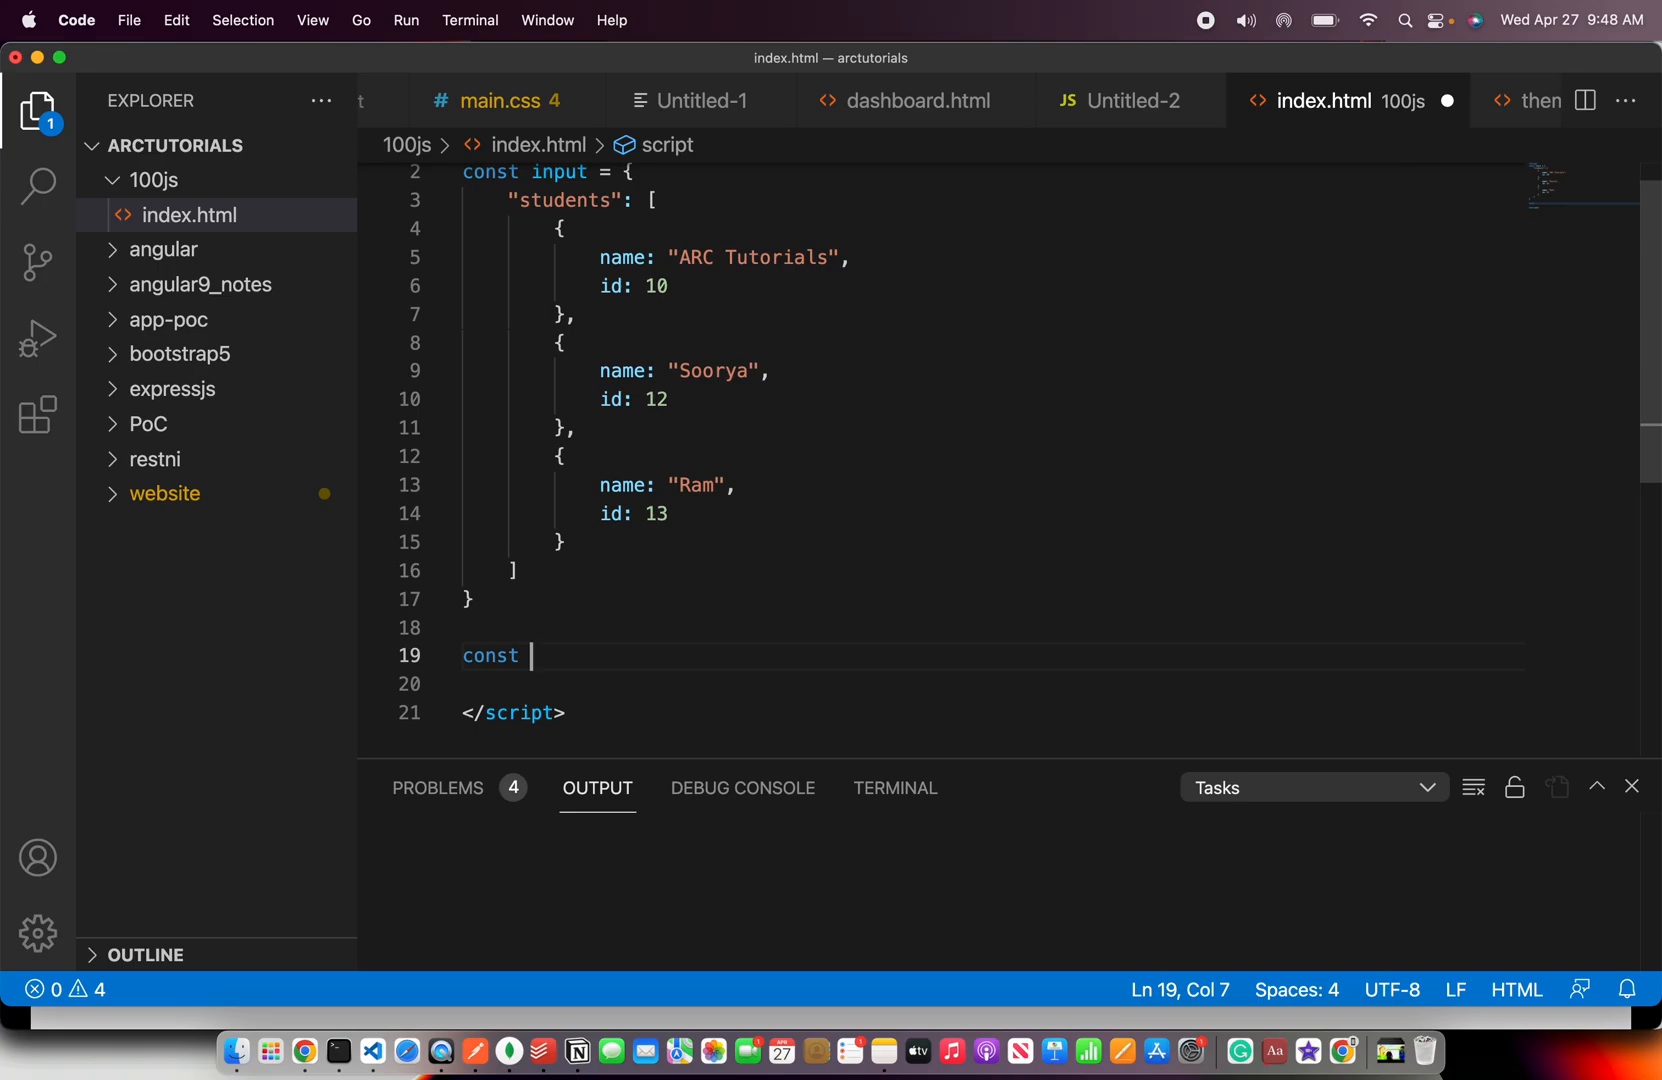
type("op = ")
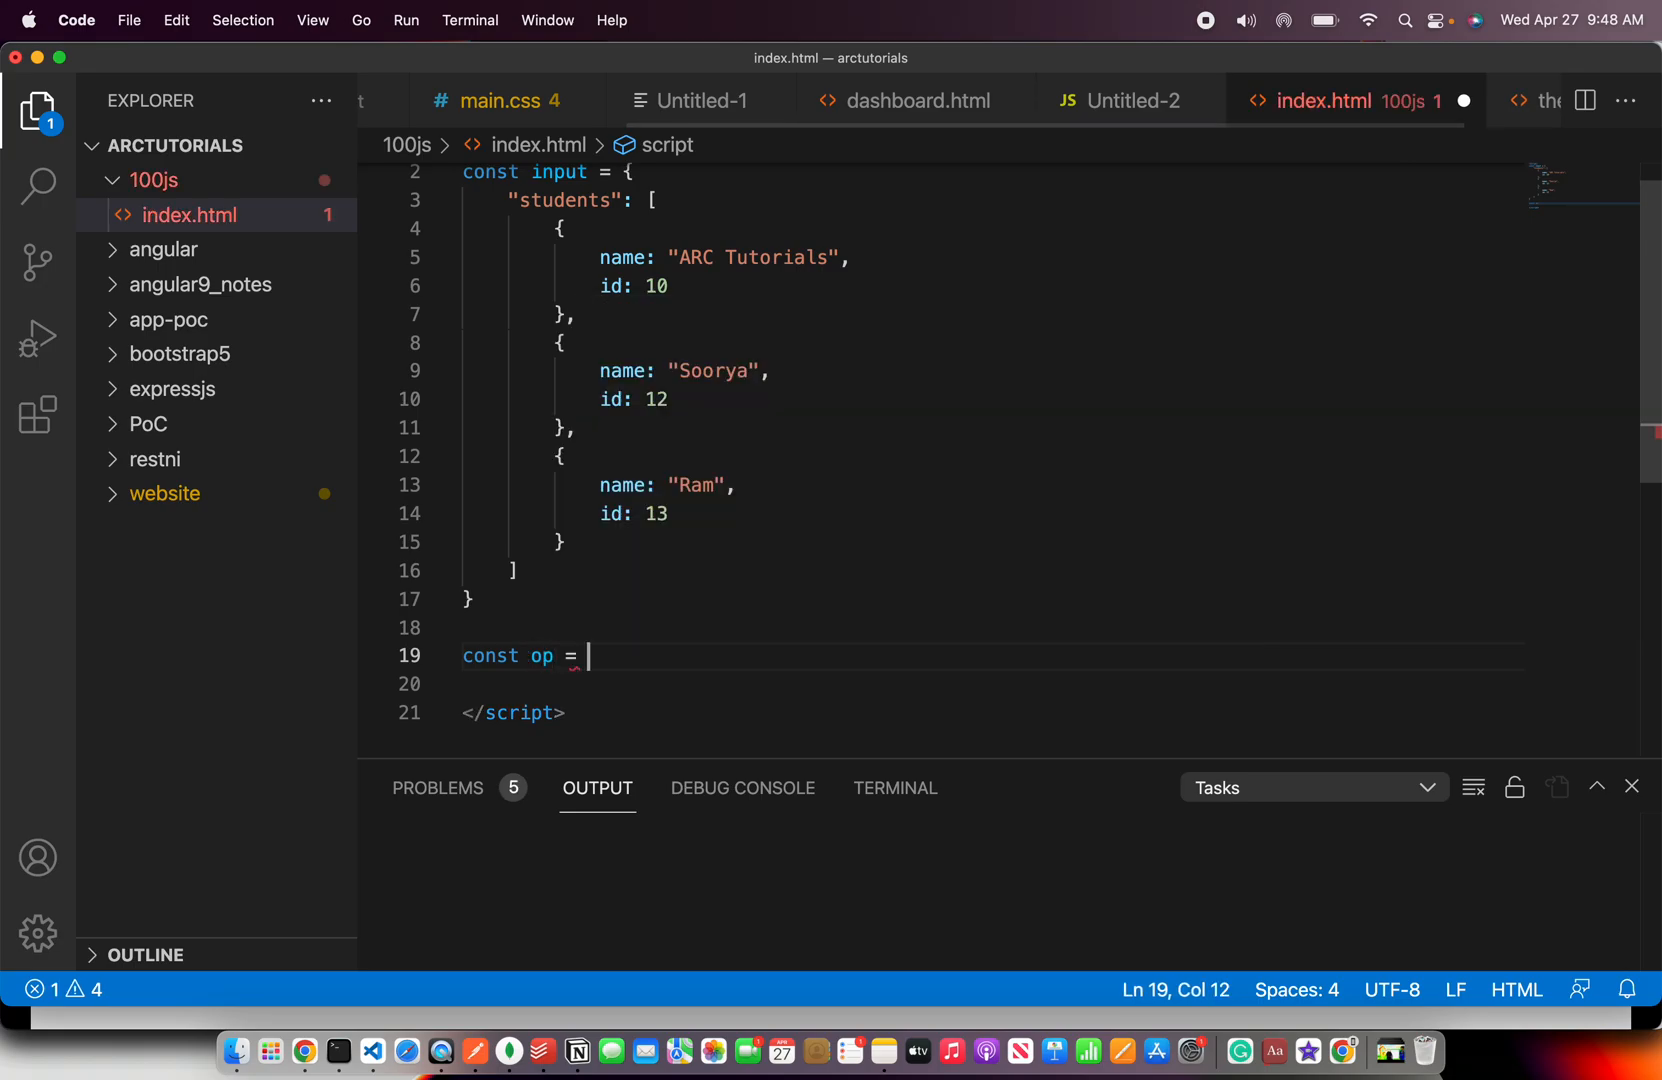
type("inp")
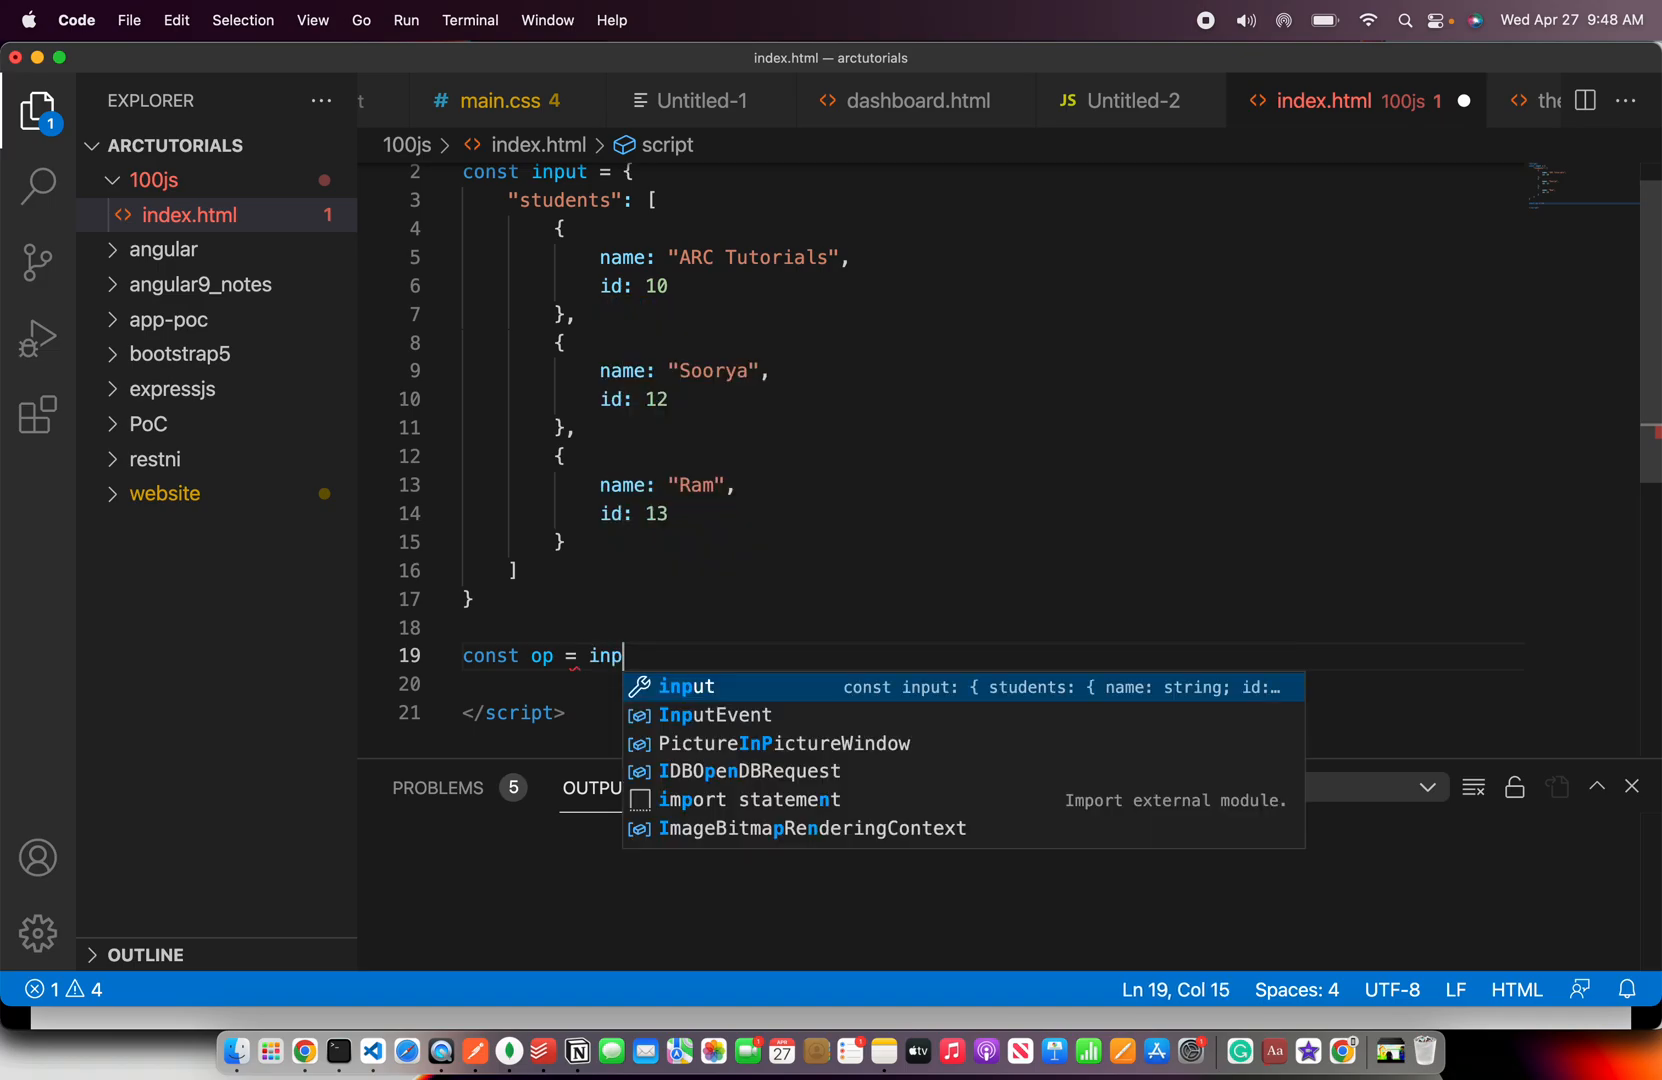
type("ut.st")
key("Return")
type(".")
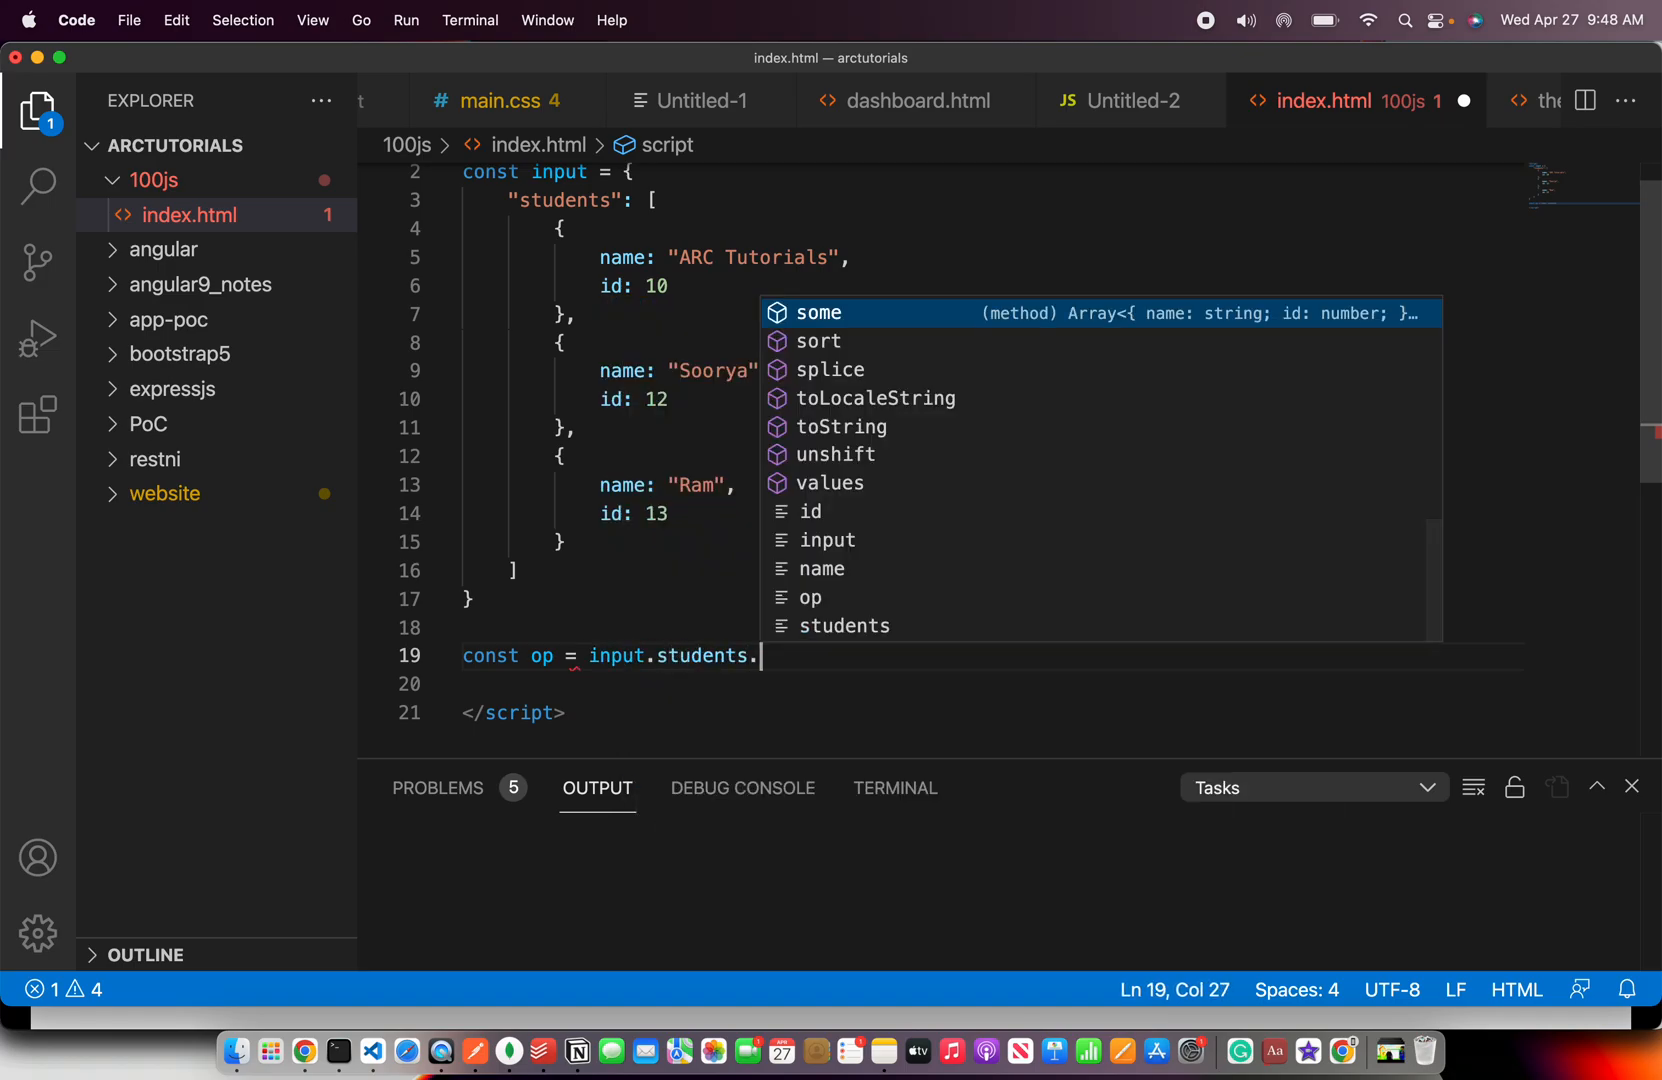
type("m")
key("Return")
type("(")
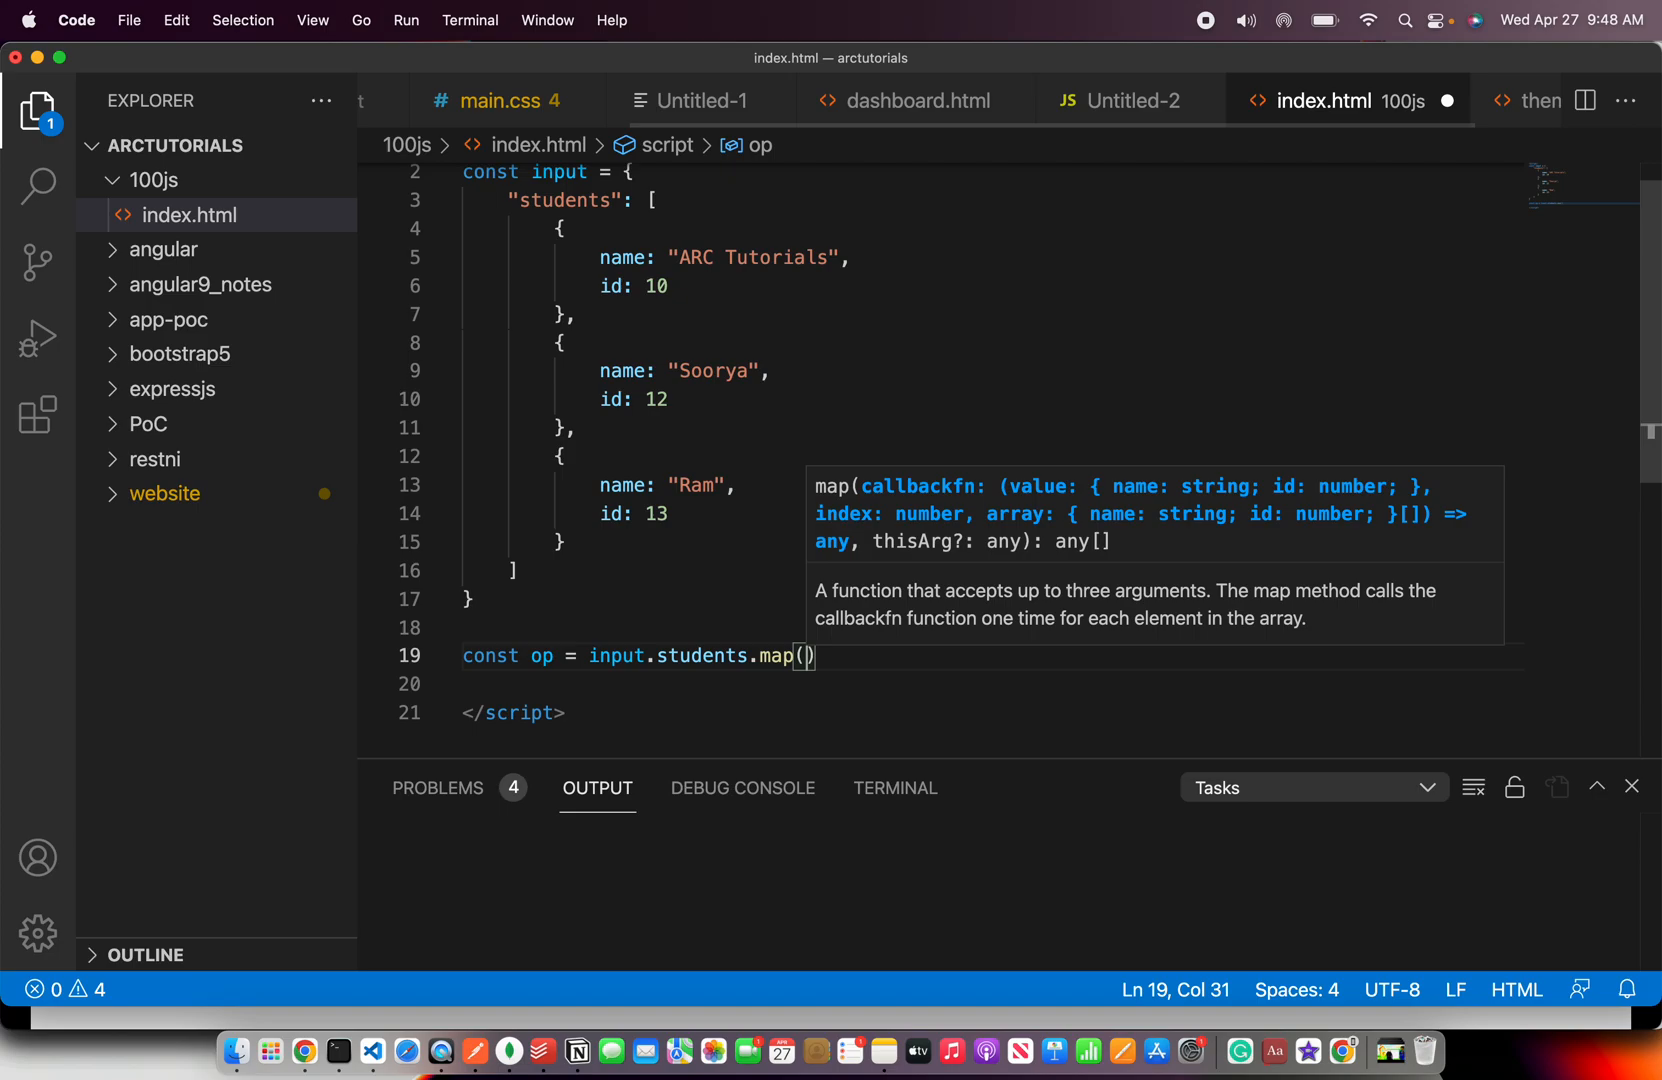
Step: Relate the students array to the map call and position inside map's parentheses
left_click(655, 178)
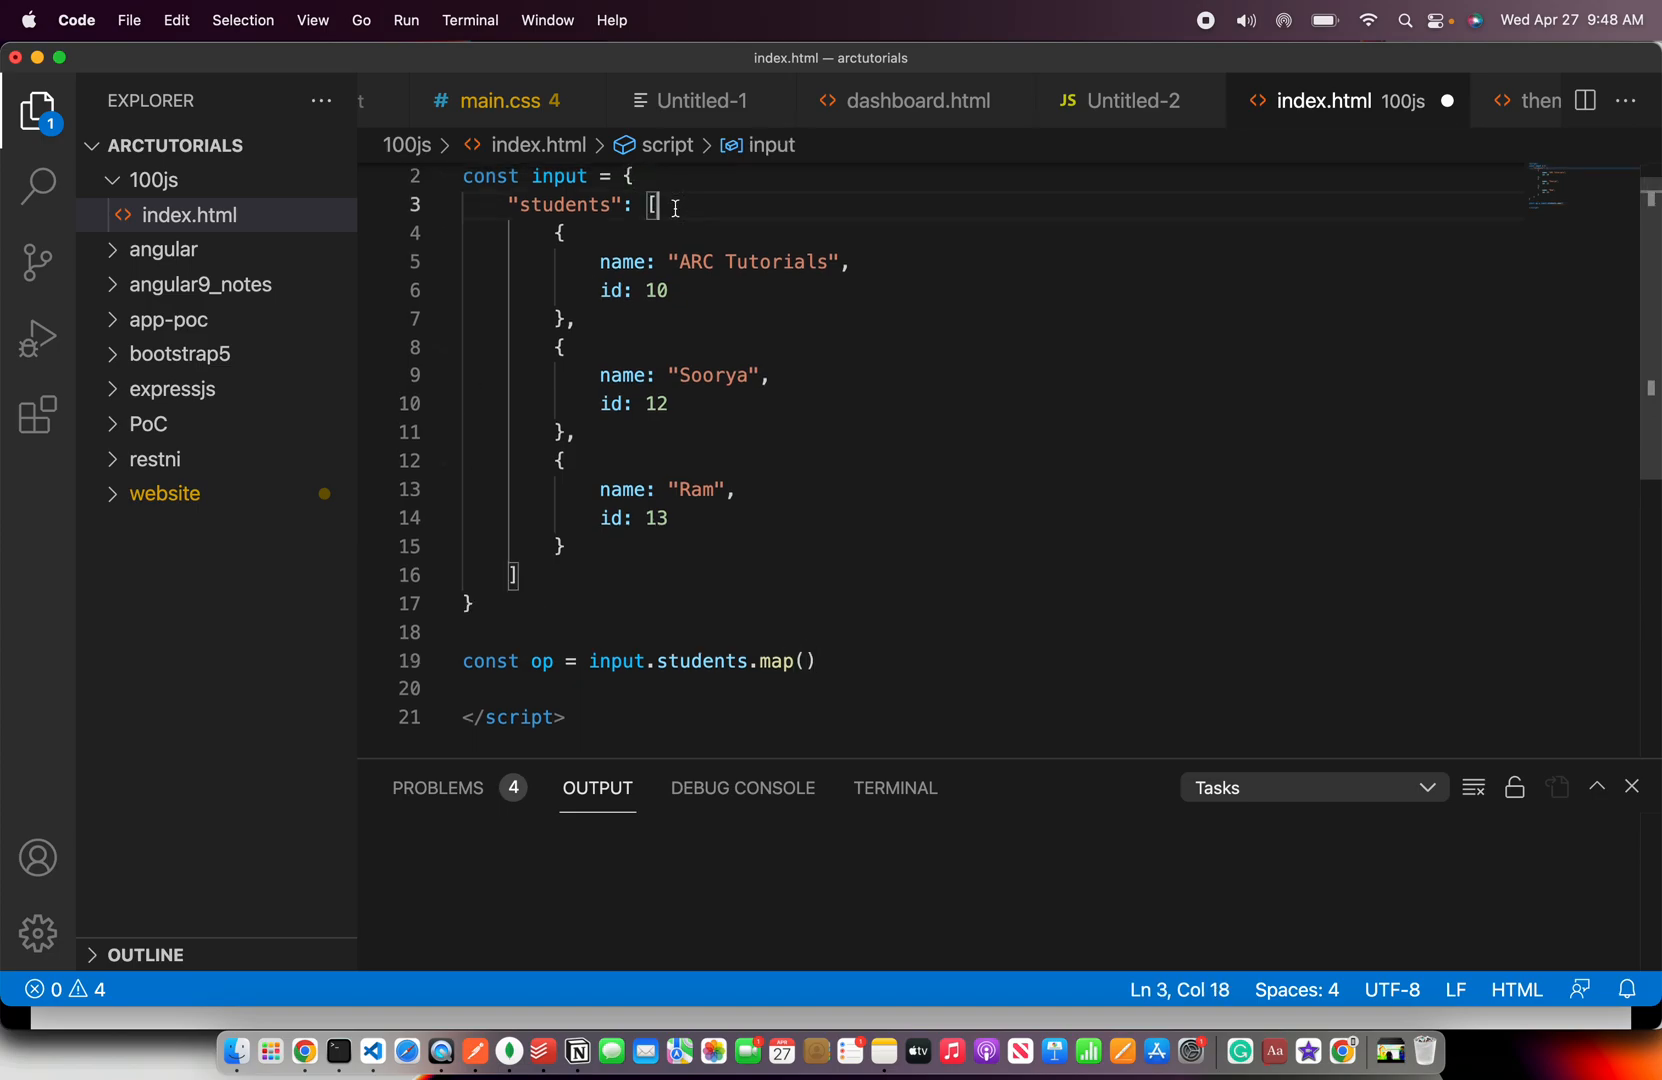
double_click(577, 205)
left_click(682, 206)
double_click(777, 661)
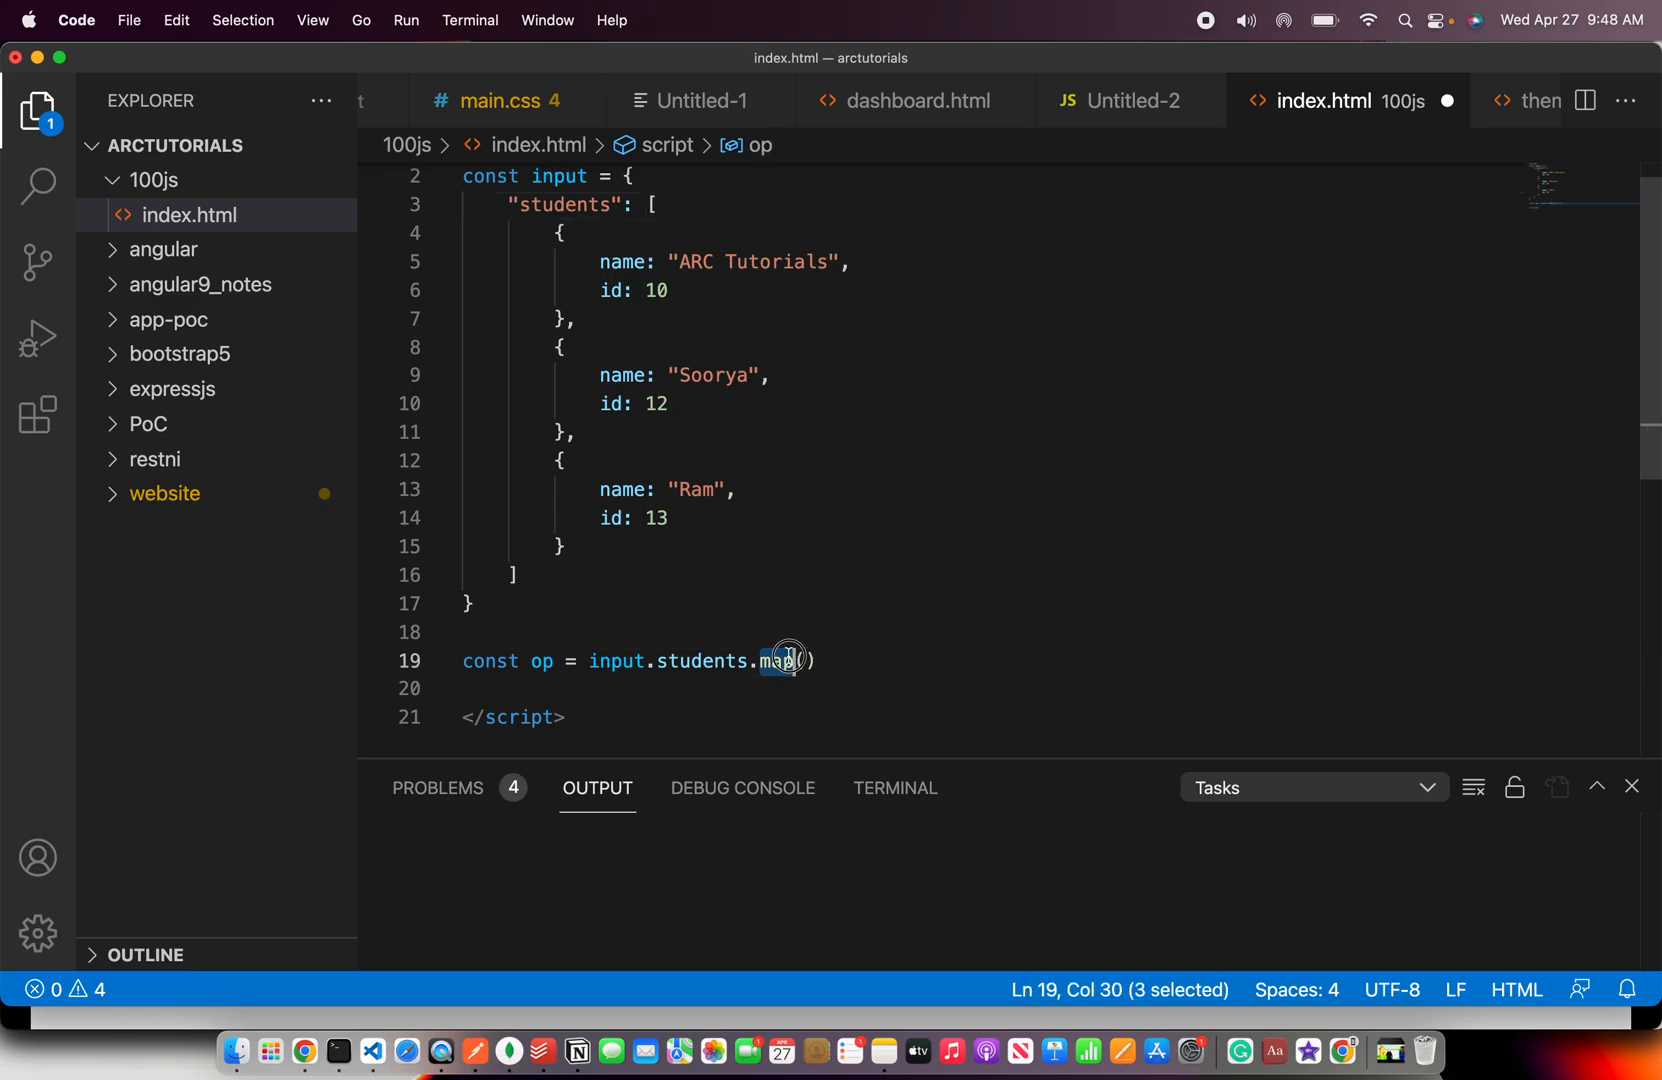
left_click(729, 663)
double_click(714, 659)
left_click(685, 205)
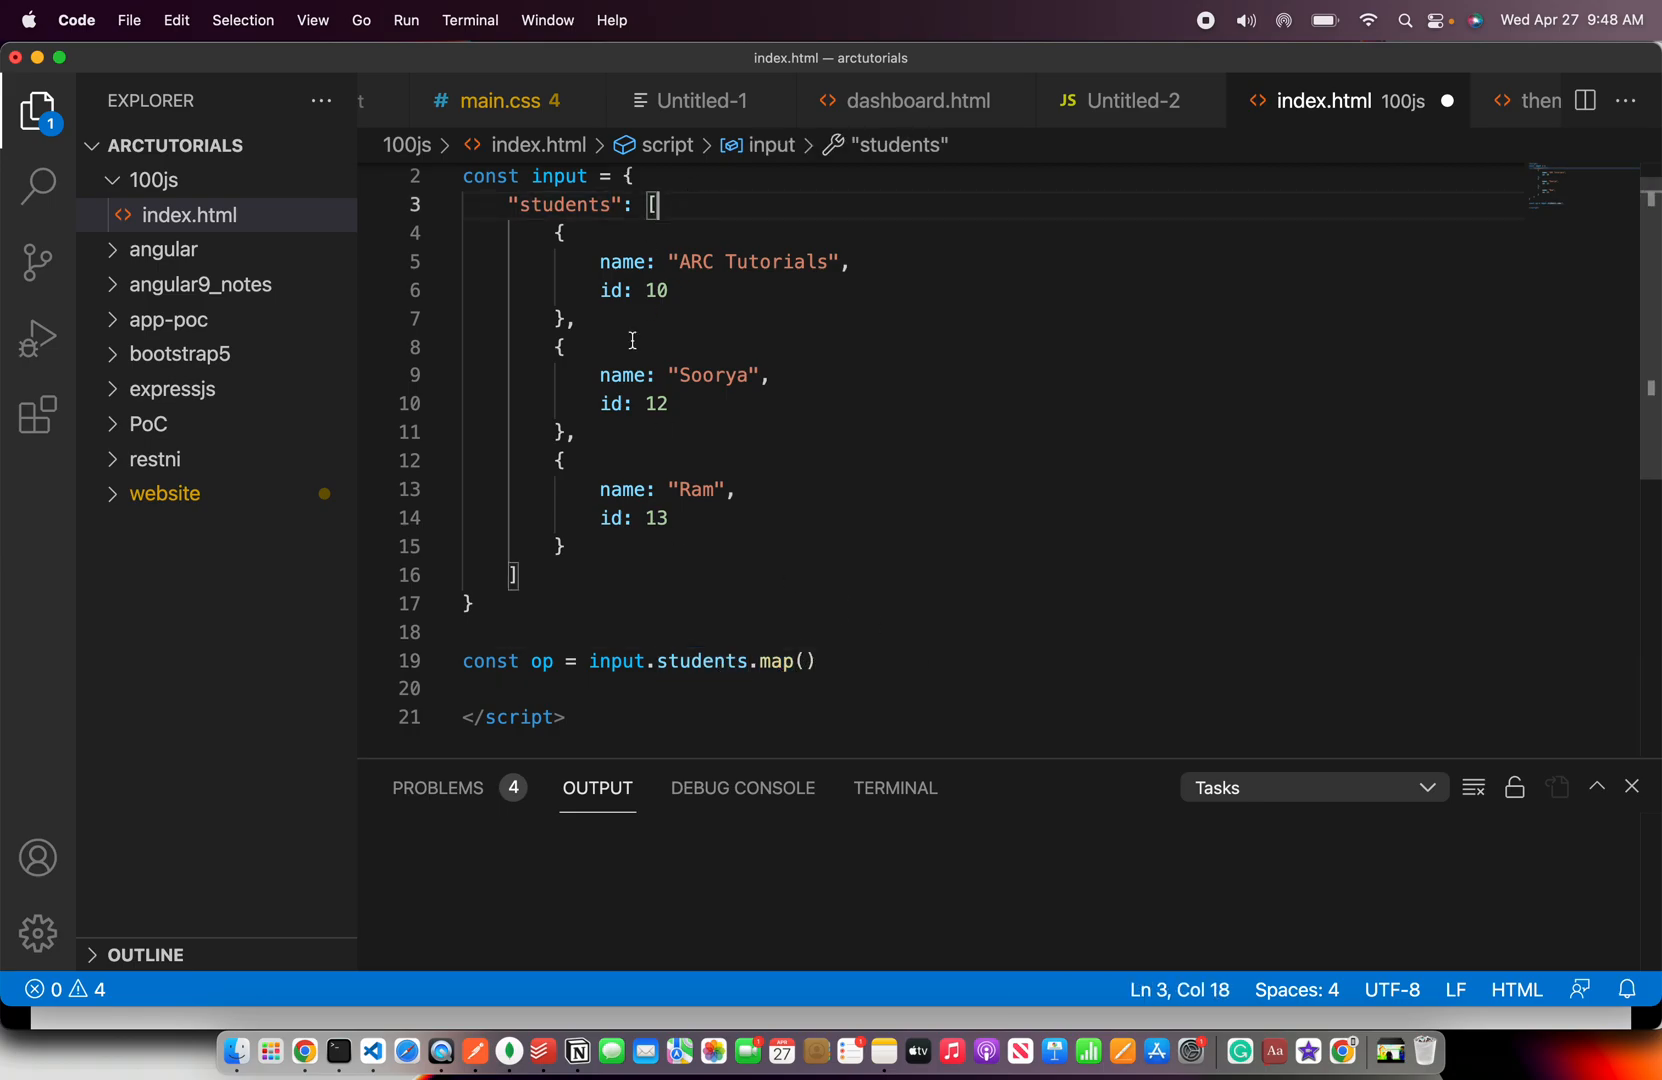
left_click(604, 547)
left_click(703, 205)
left_click(807, 661)
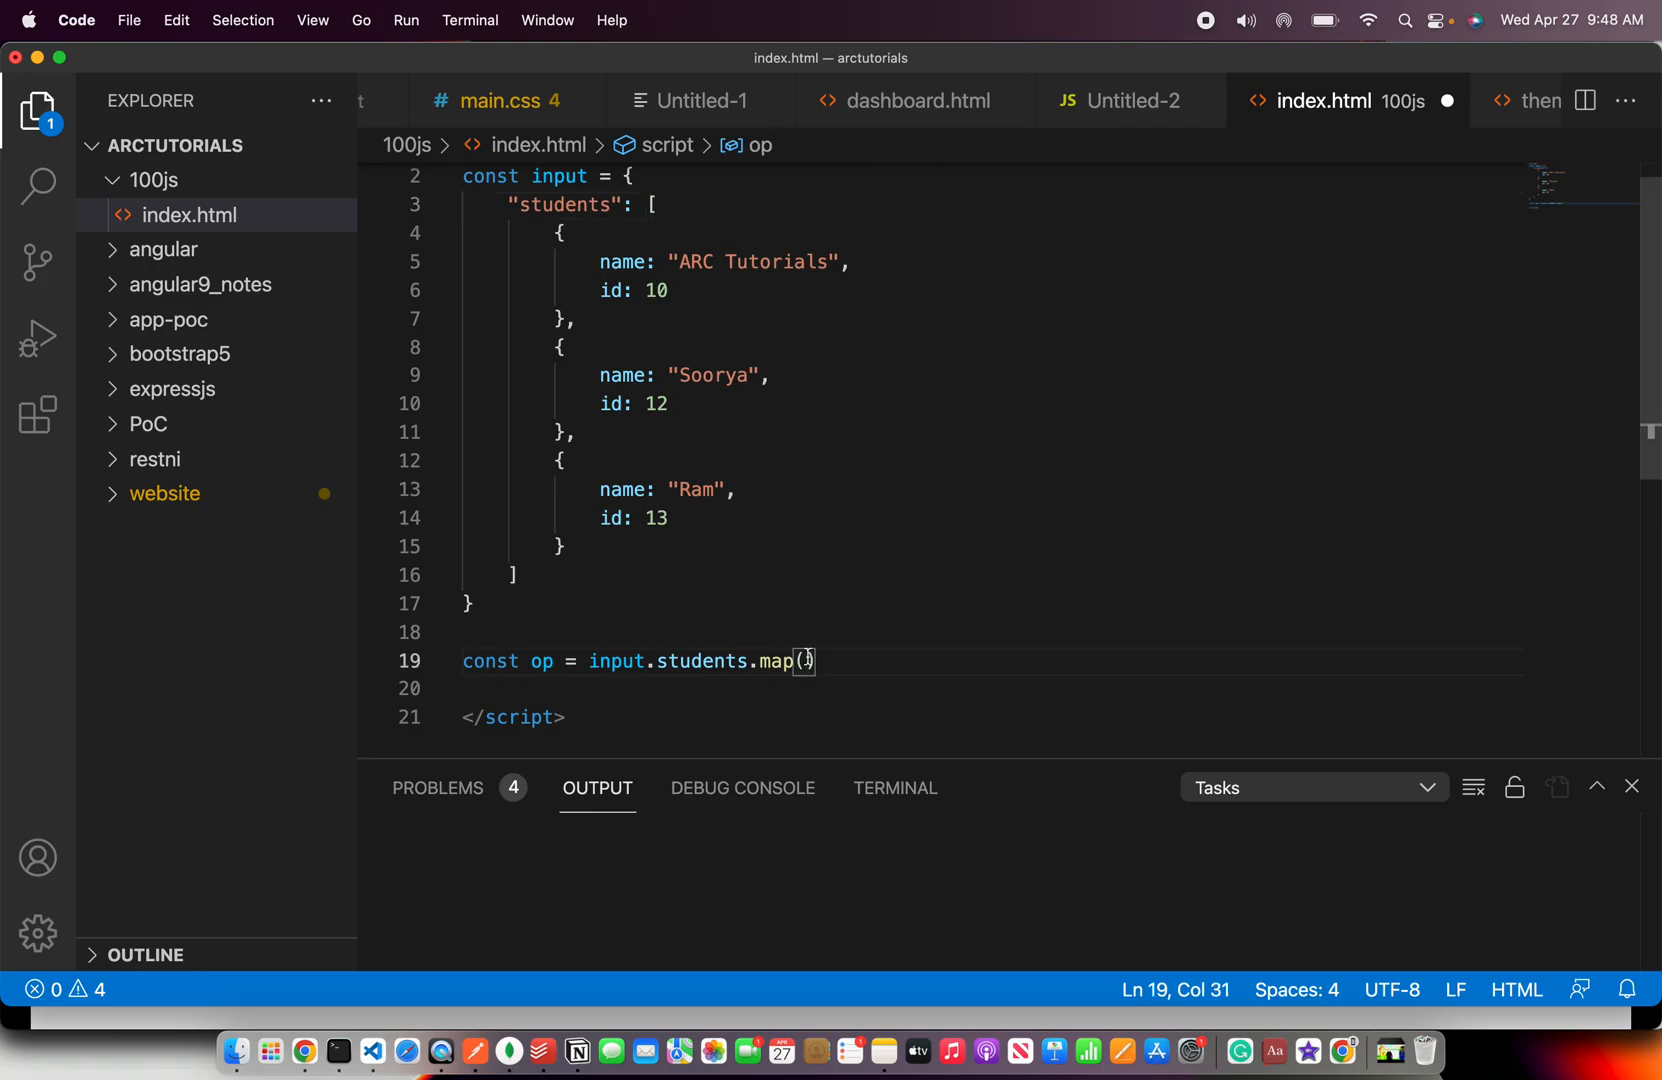
type("function(it")
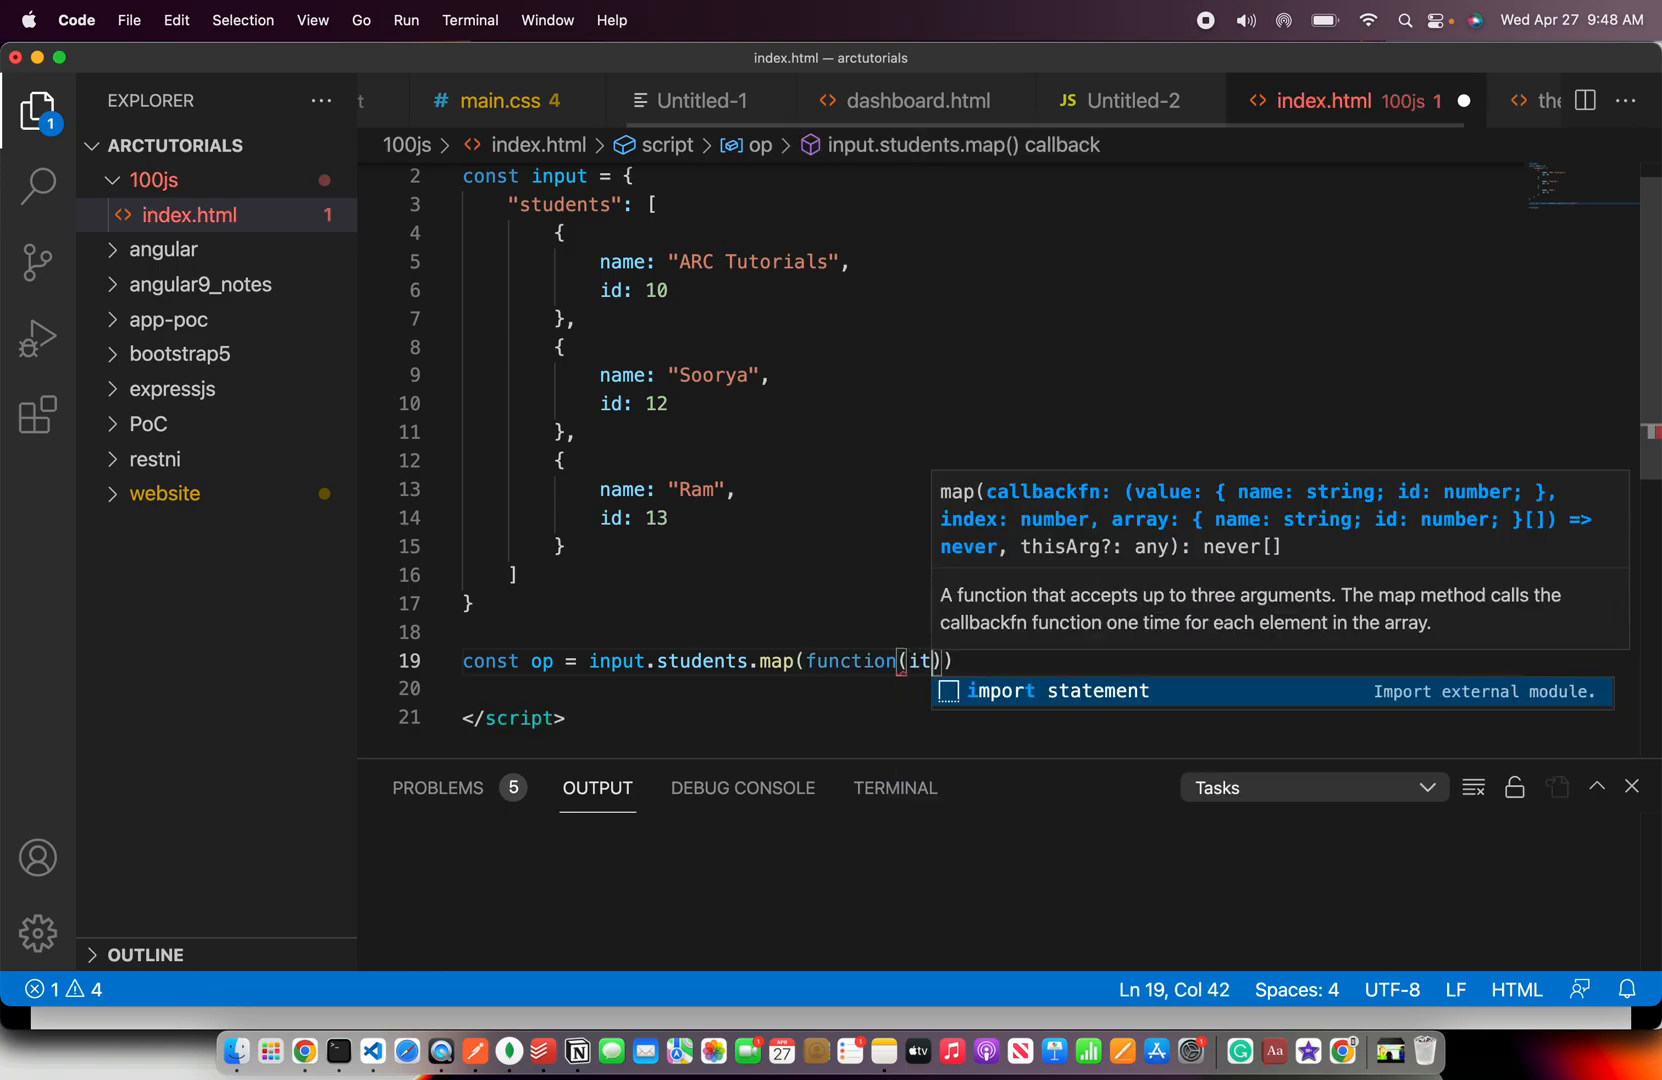
type("em) => {")
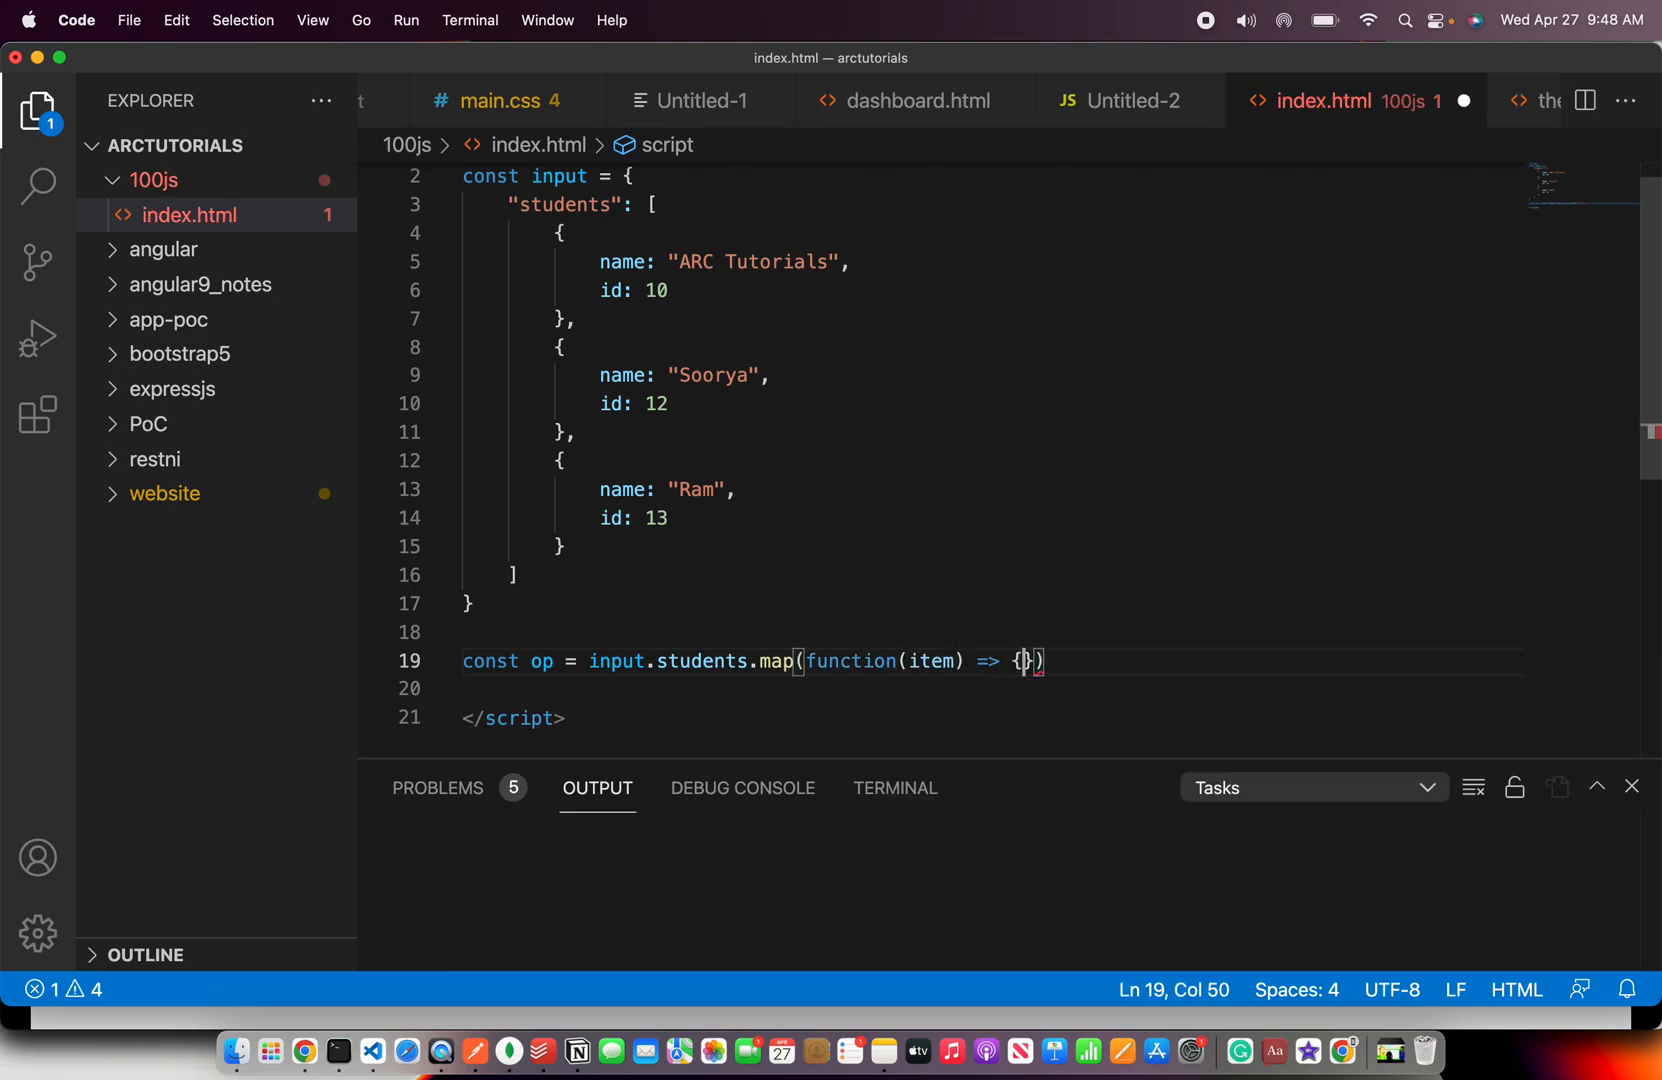
Step: Shape the map callback as function(item) { } with an indented empty body
key("Return")
key("Down")
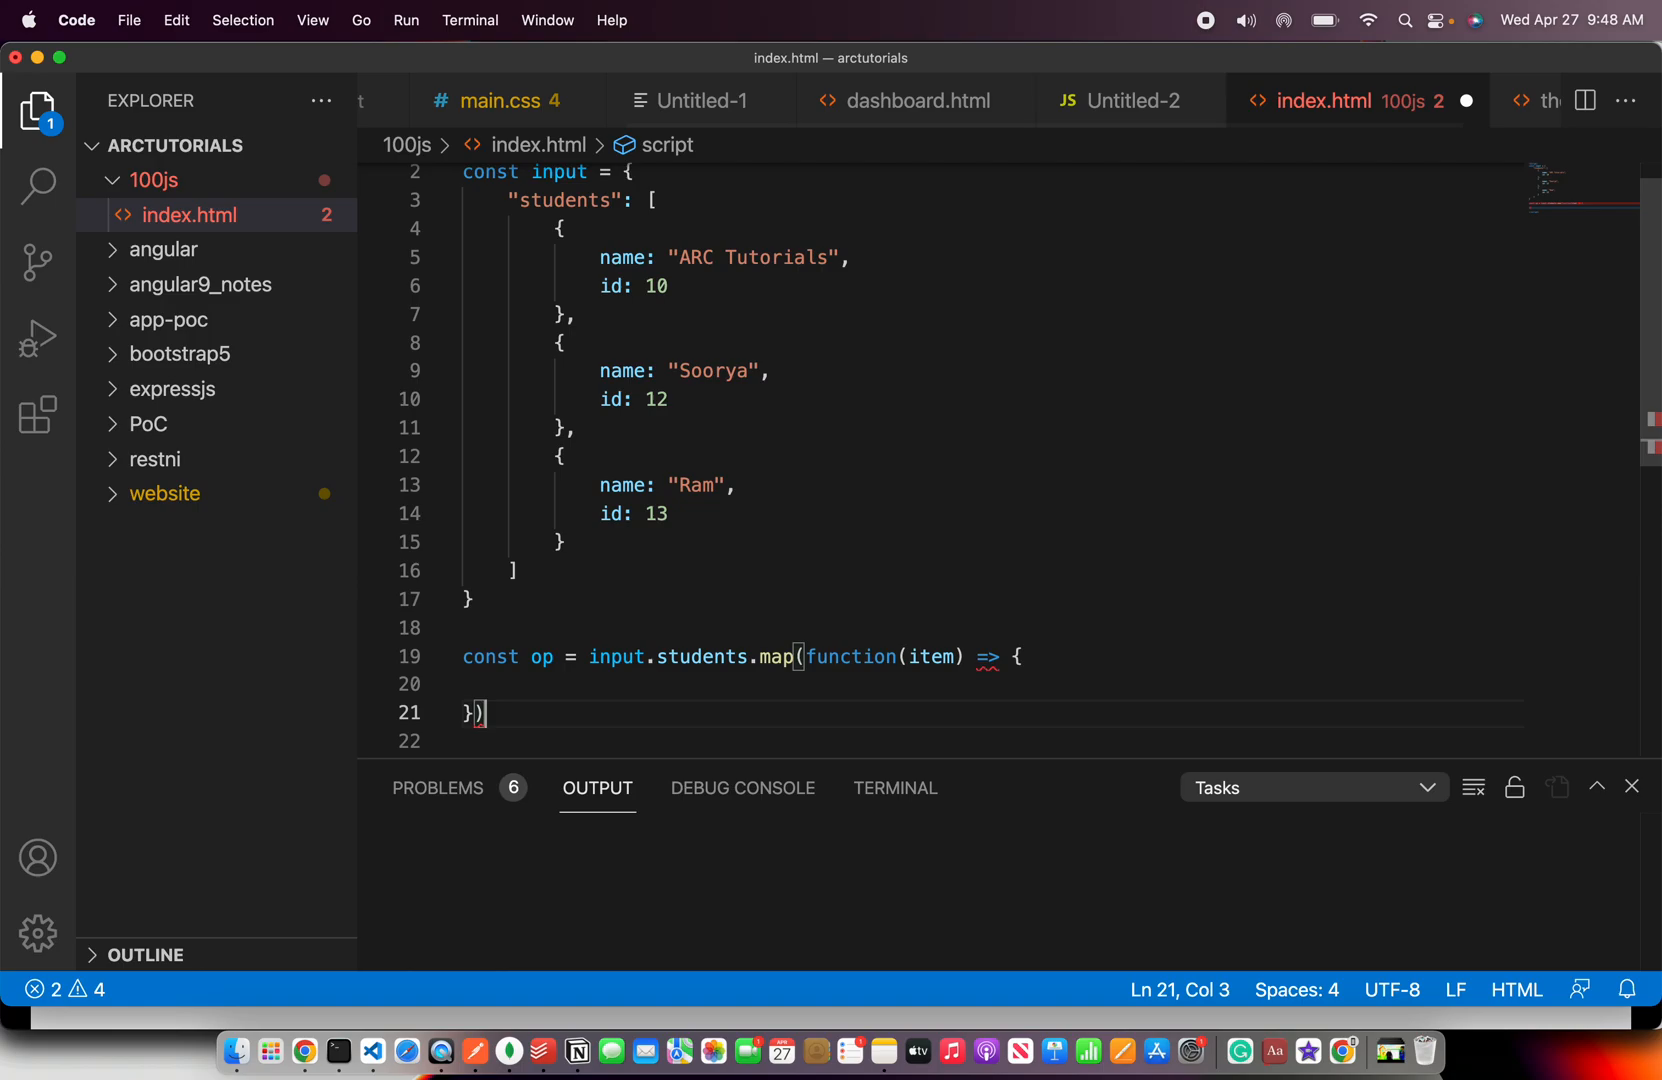
left_click(975, 662)
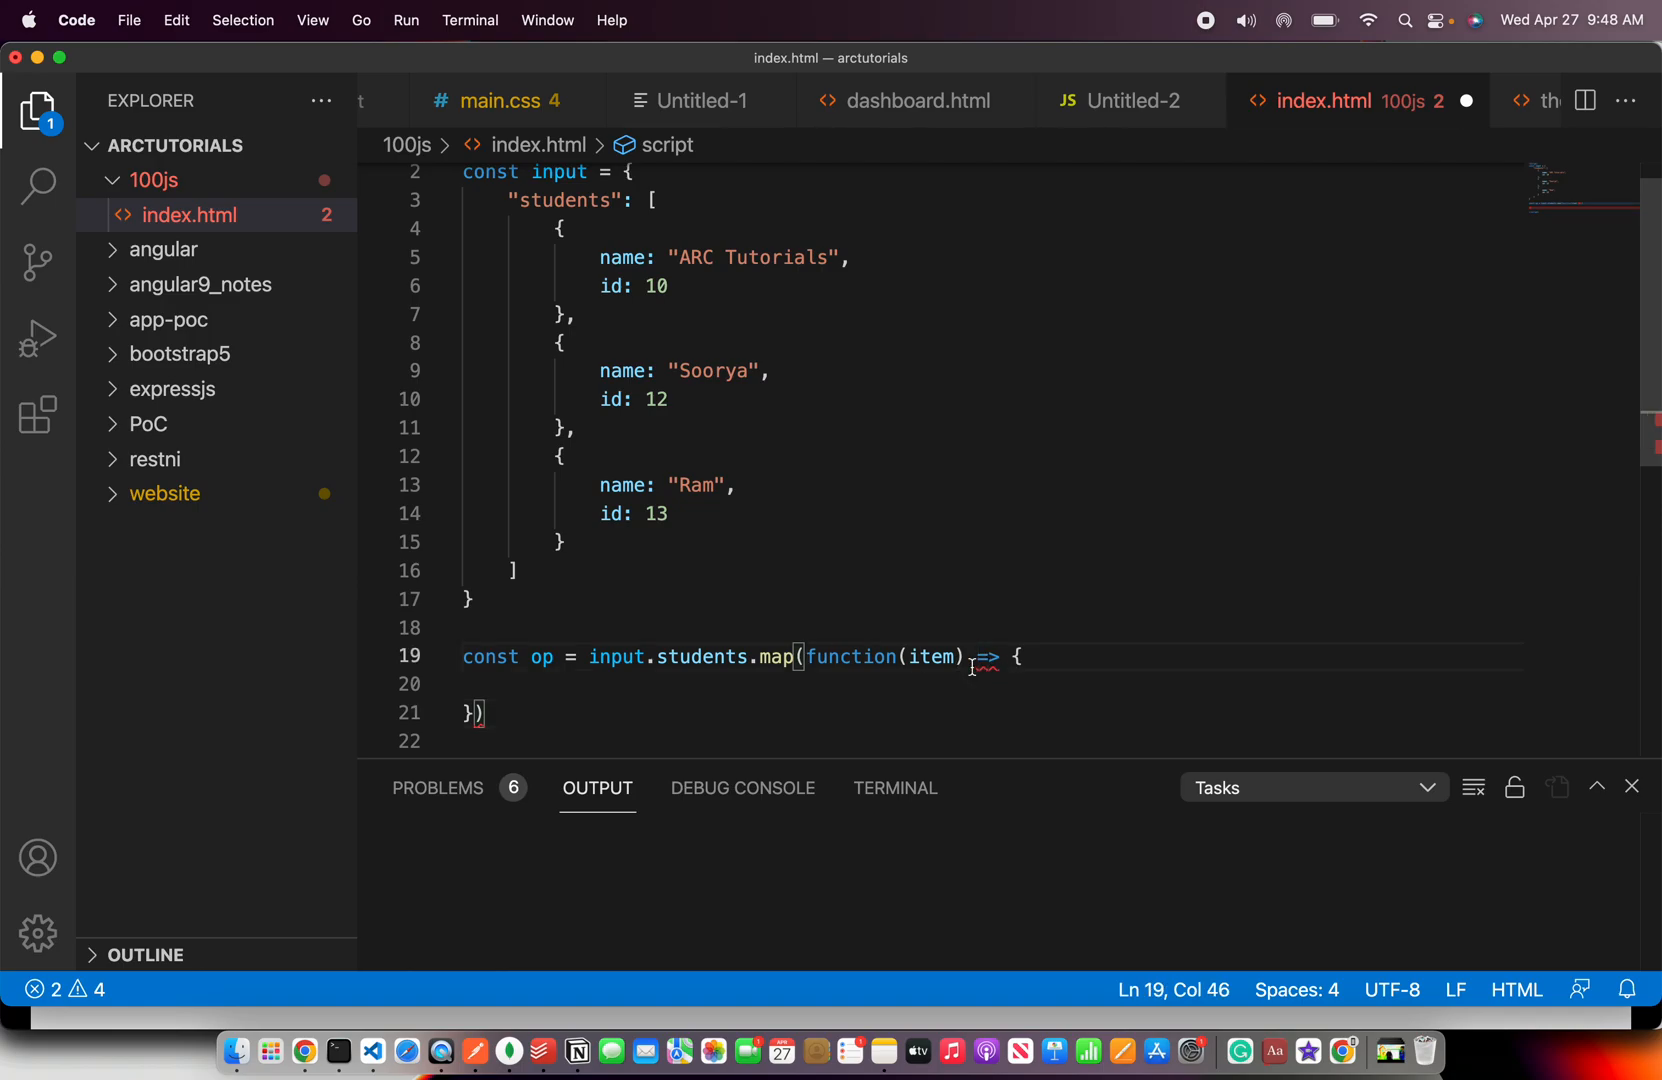
key("shift+Right")
key("shift+Right")
key("shift+Right")
key("shift+Right")
key("BackSpace")
type("{")
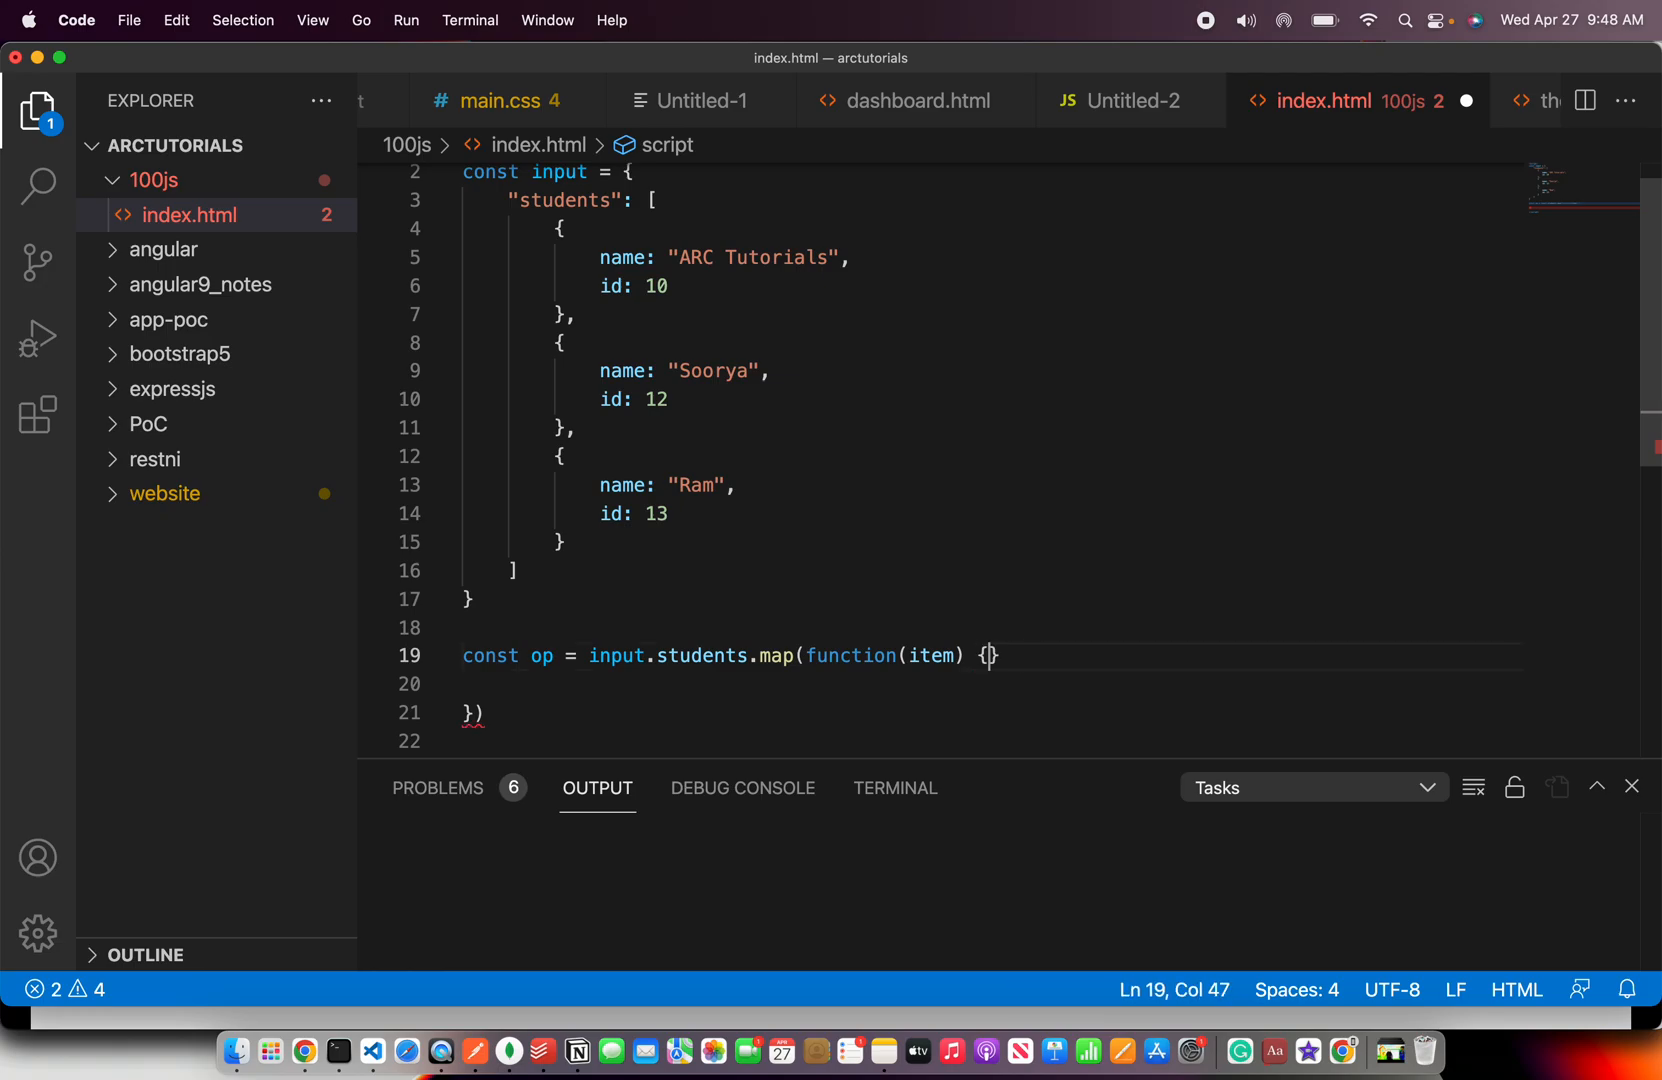
key("Delete")
key("Down")
key("Down")
key("Down")
key("Up")
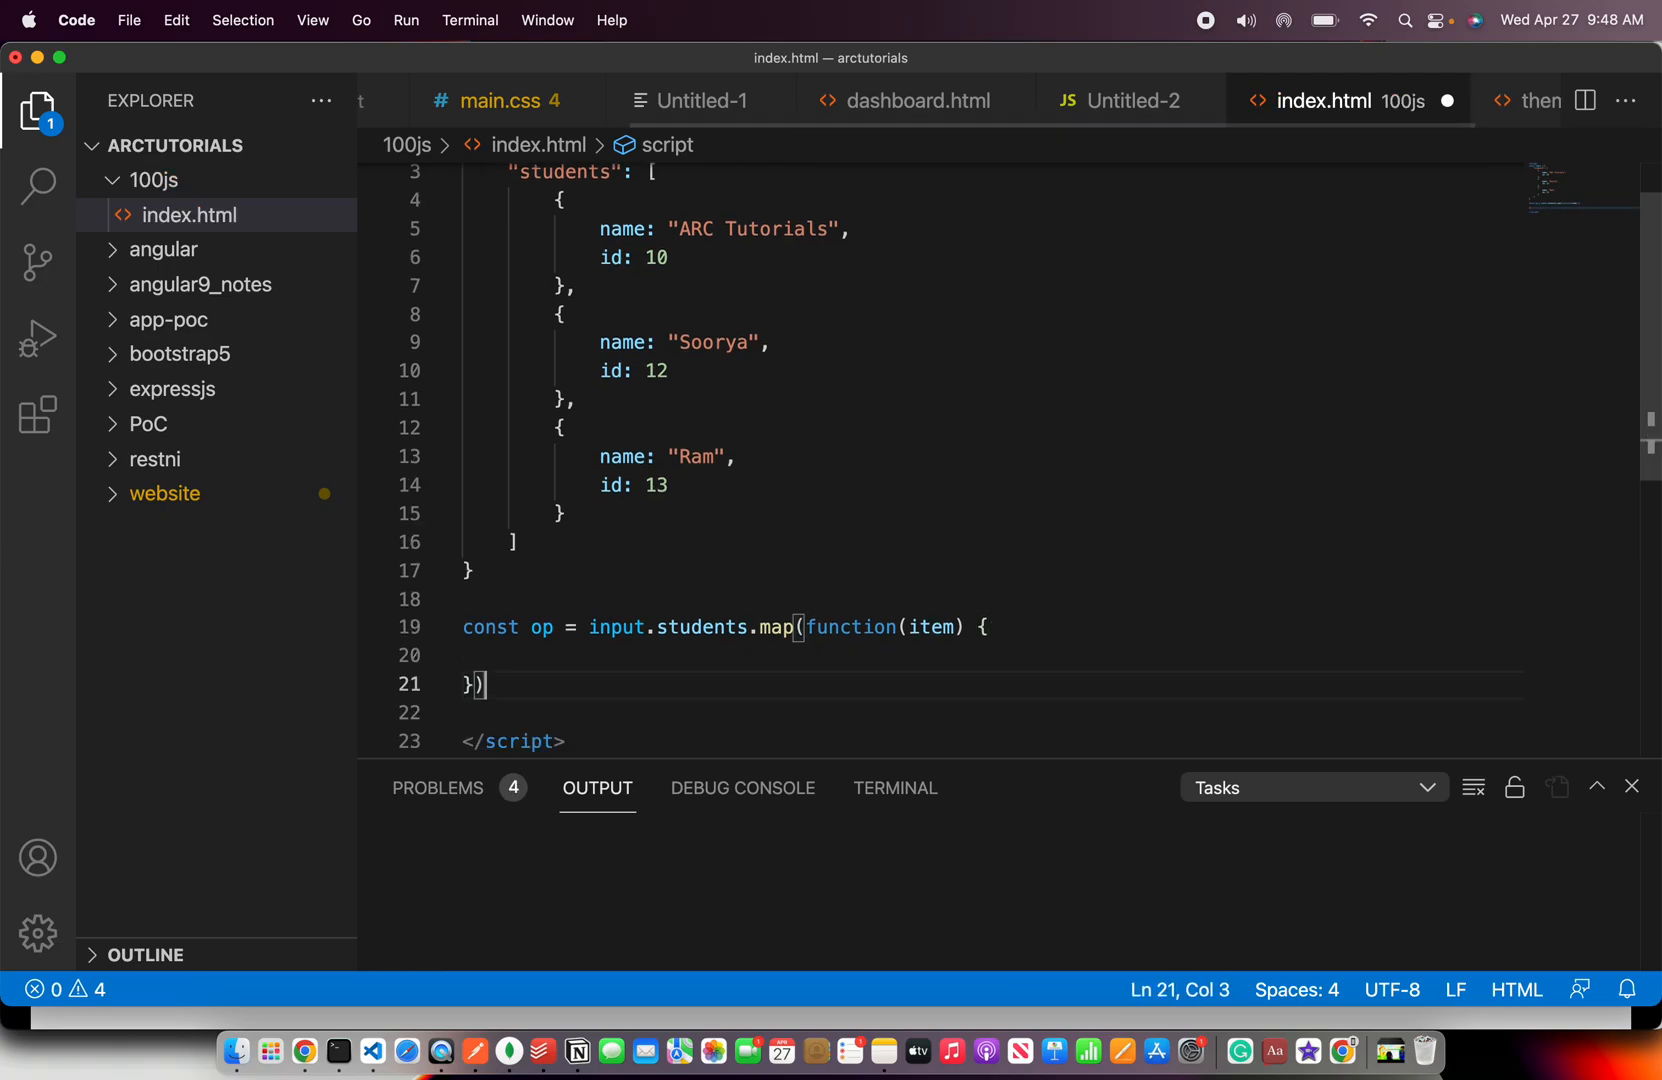
key("Up")
key("Tab")
type("return ")
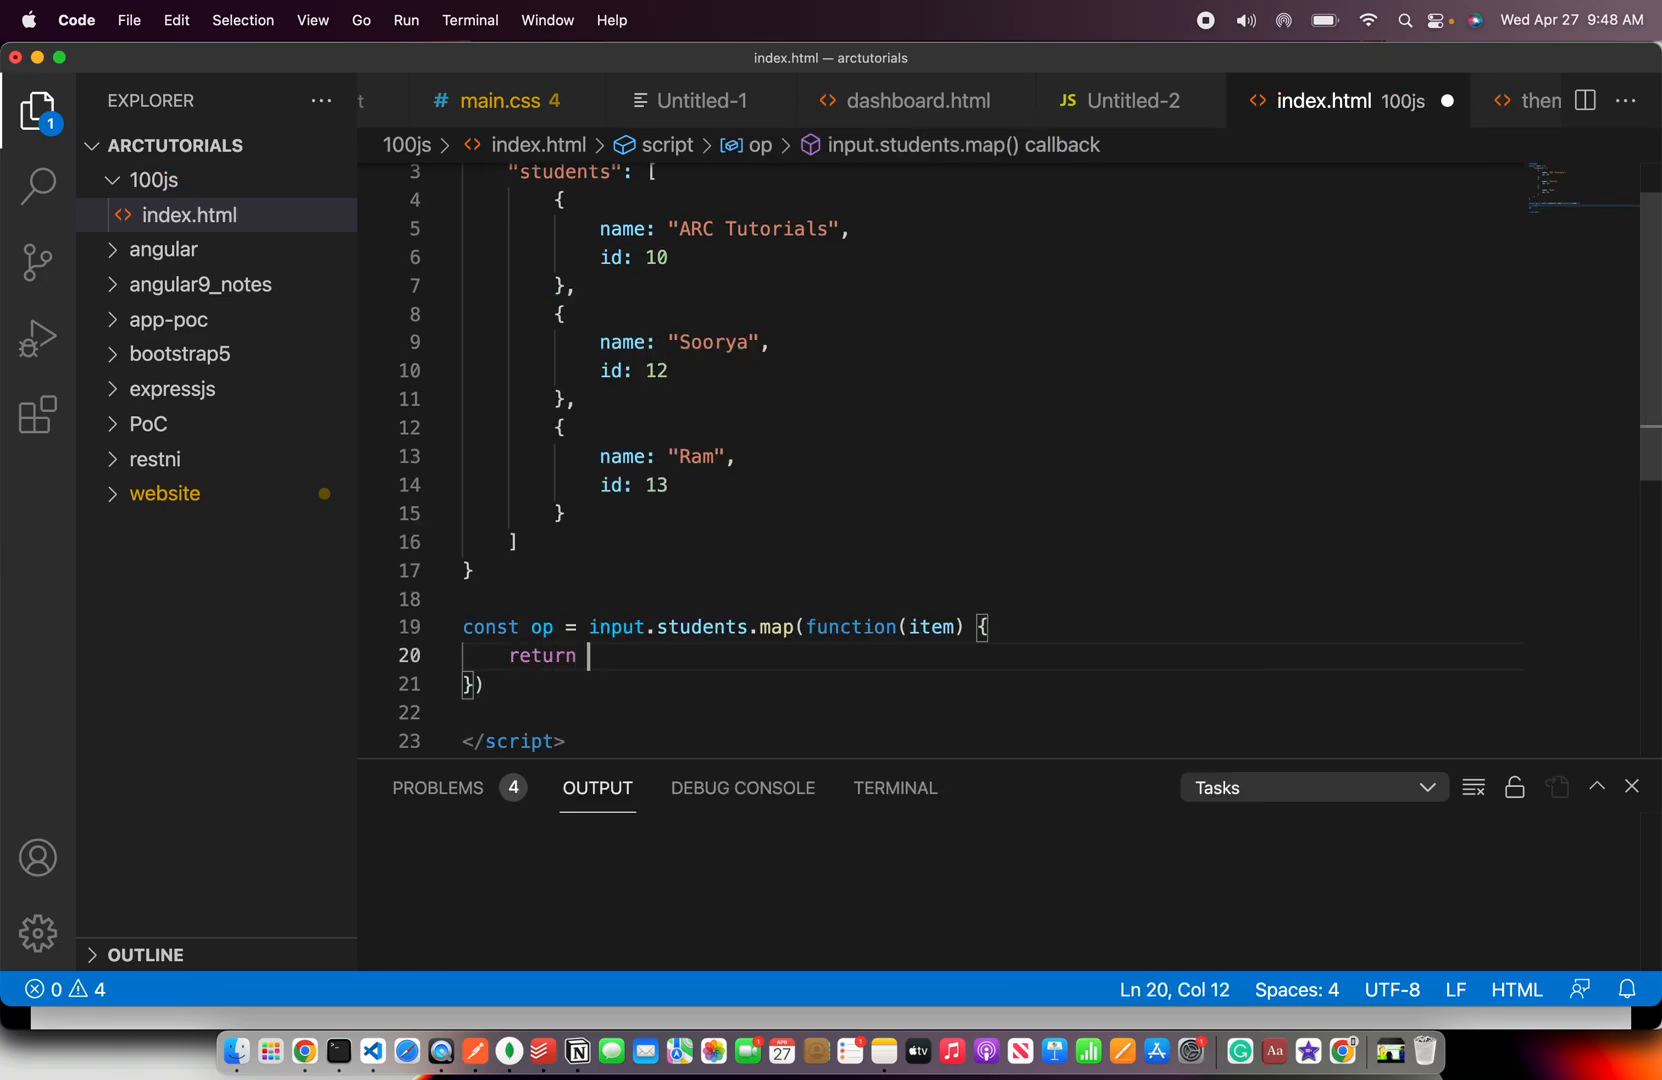
type("item.")
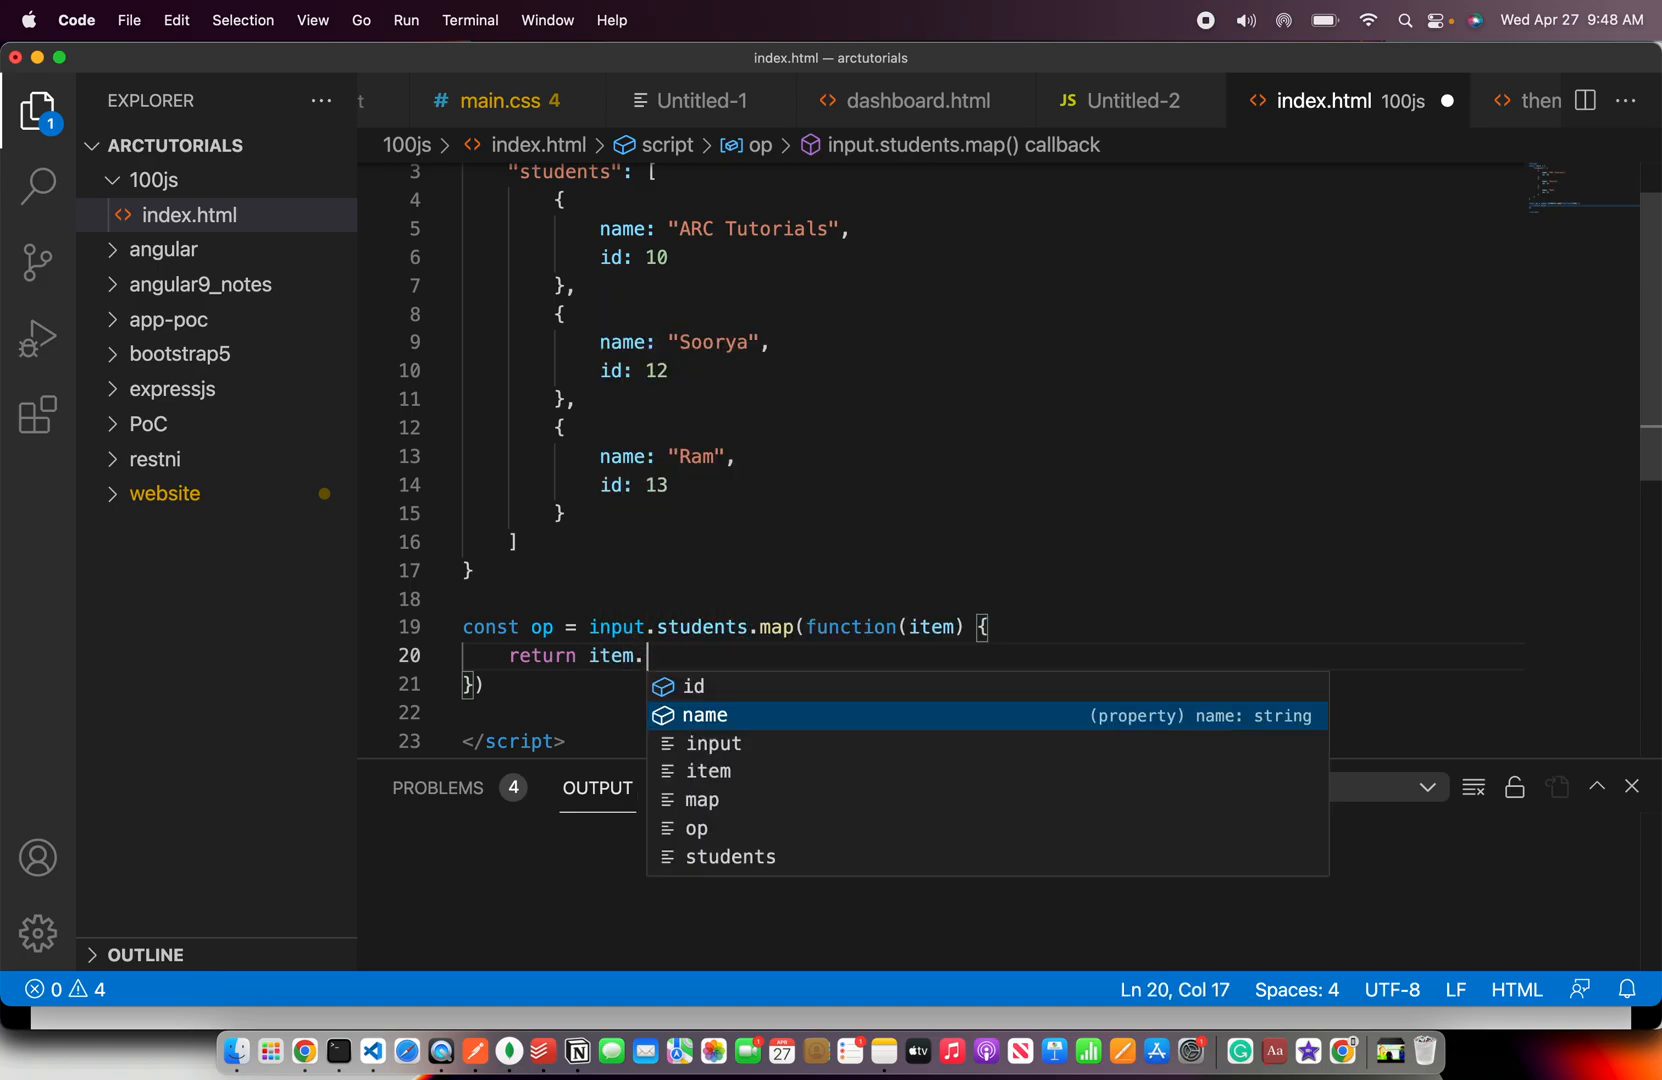
Step: Return item.name, add console.log(op), save the file and switch to Chrome
key("Up")
key("Down")
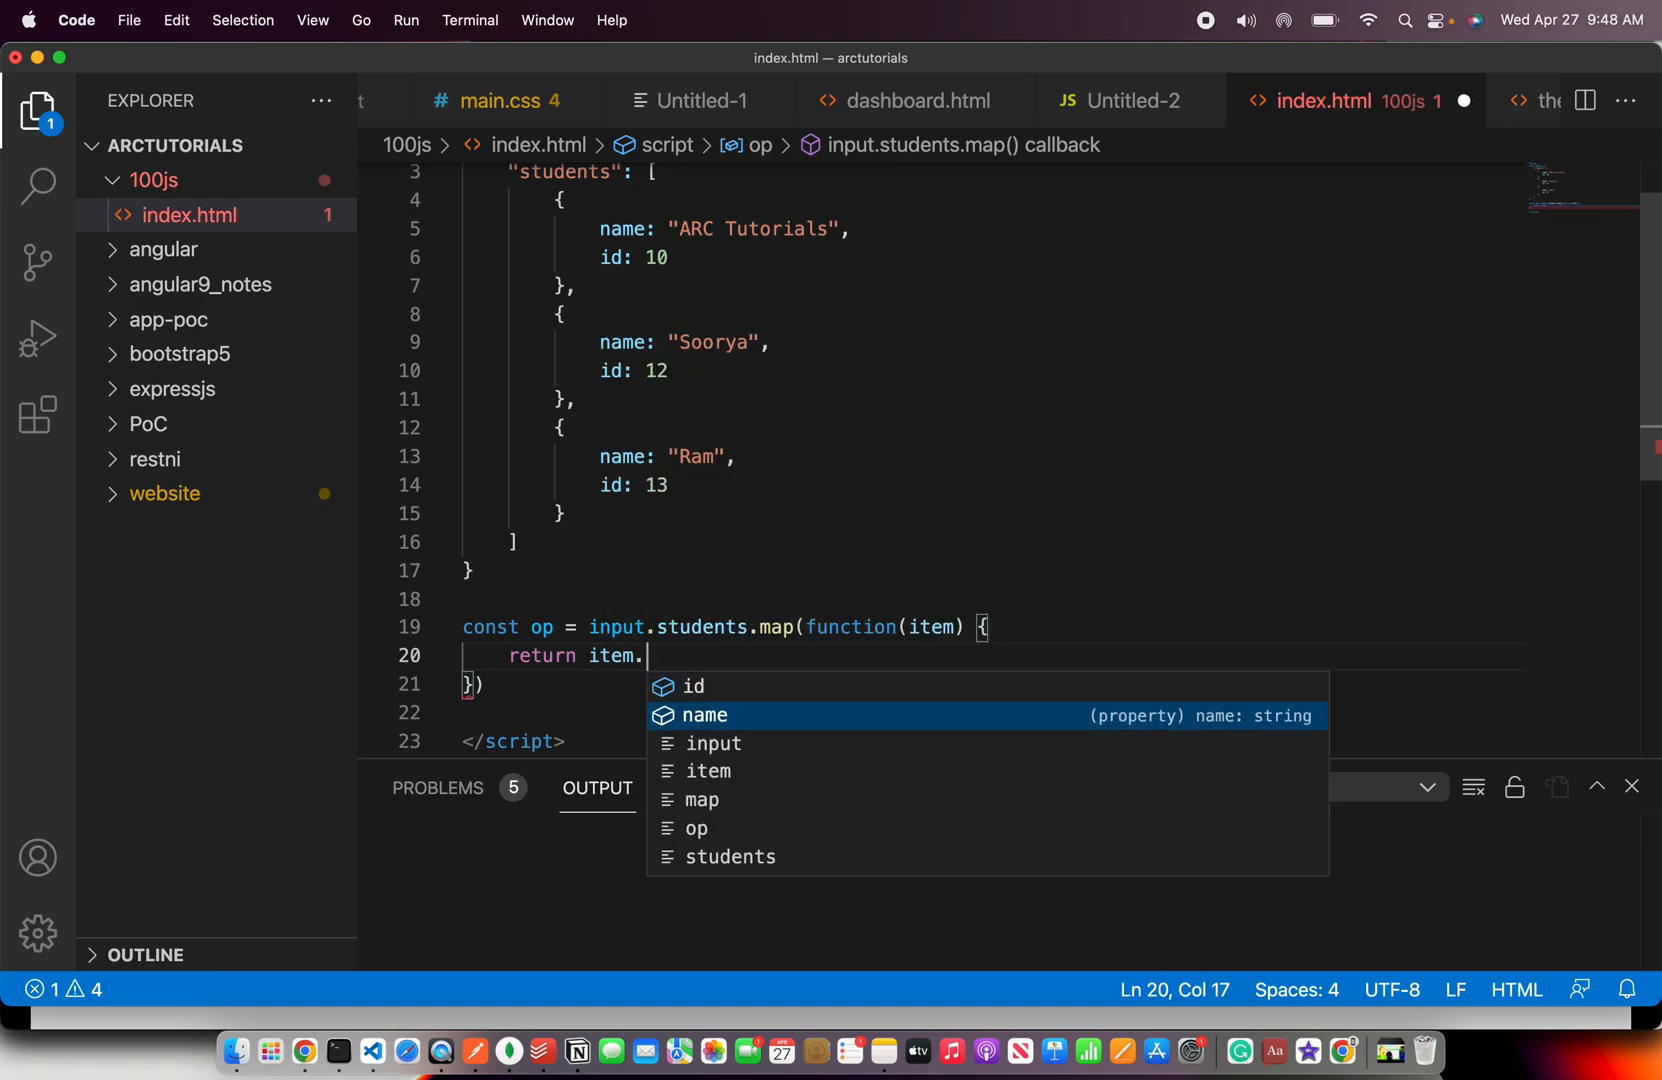
key("Up")
key("Down")
key("Down")
key("Up")
key("Return")
type(";")
key("Down")
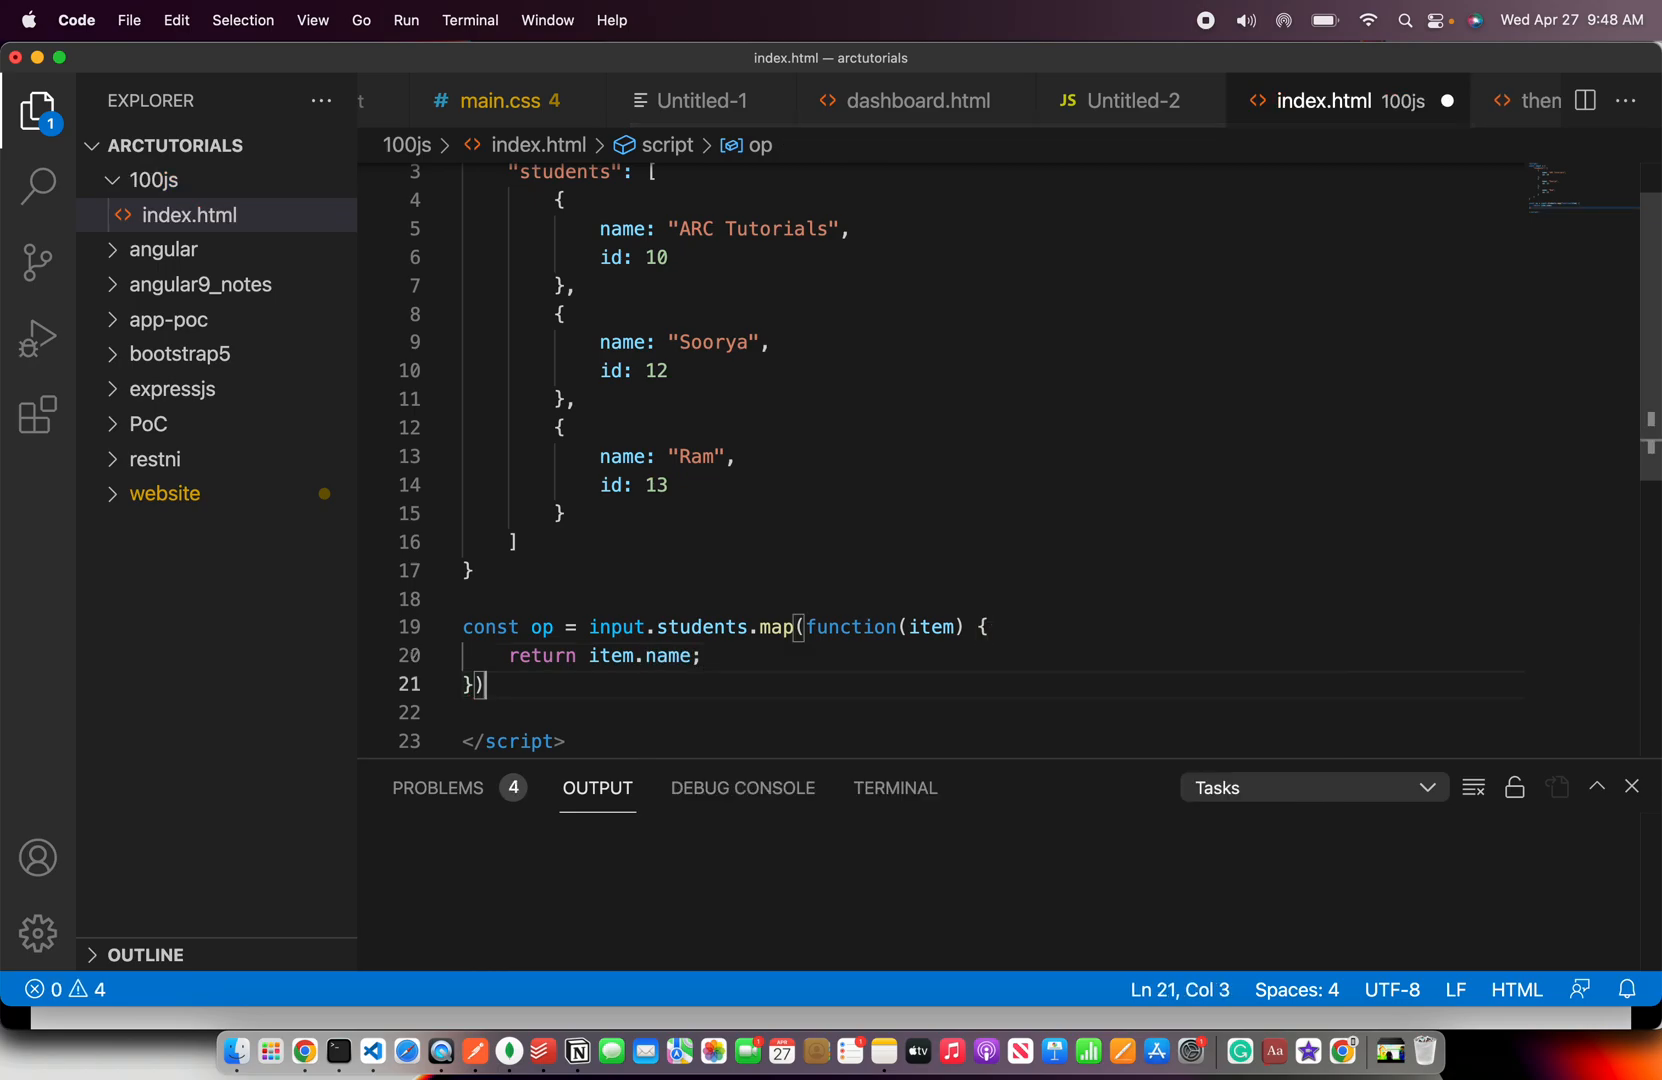
key("Return")
key("Return")
type("console.l")
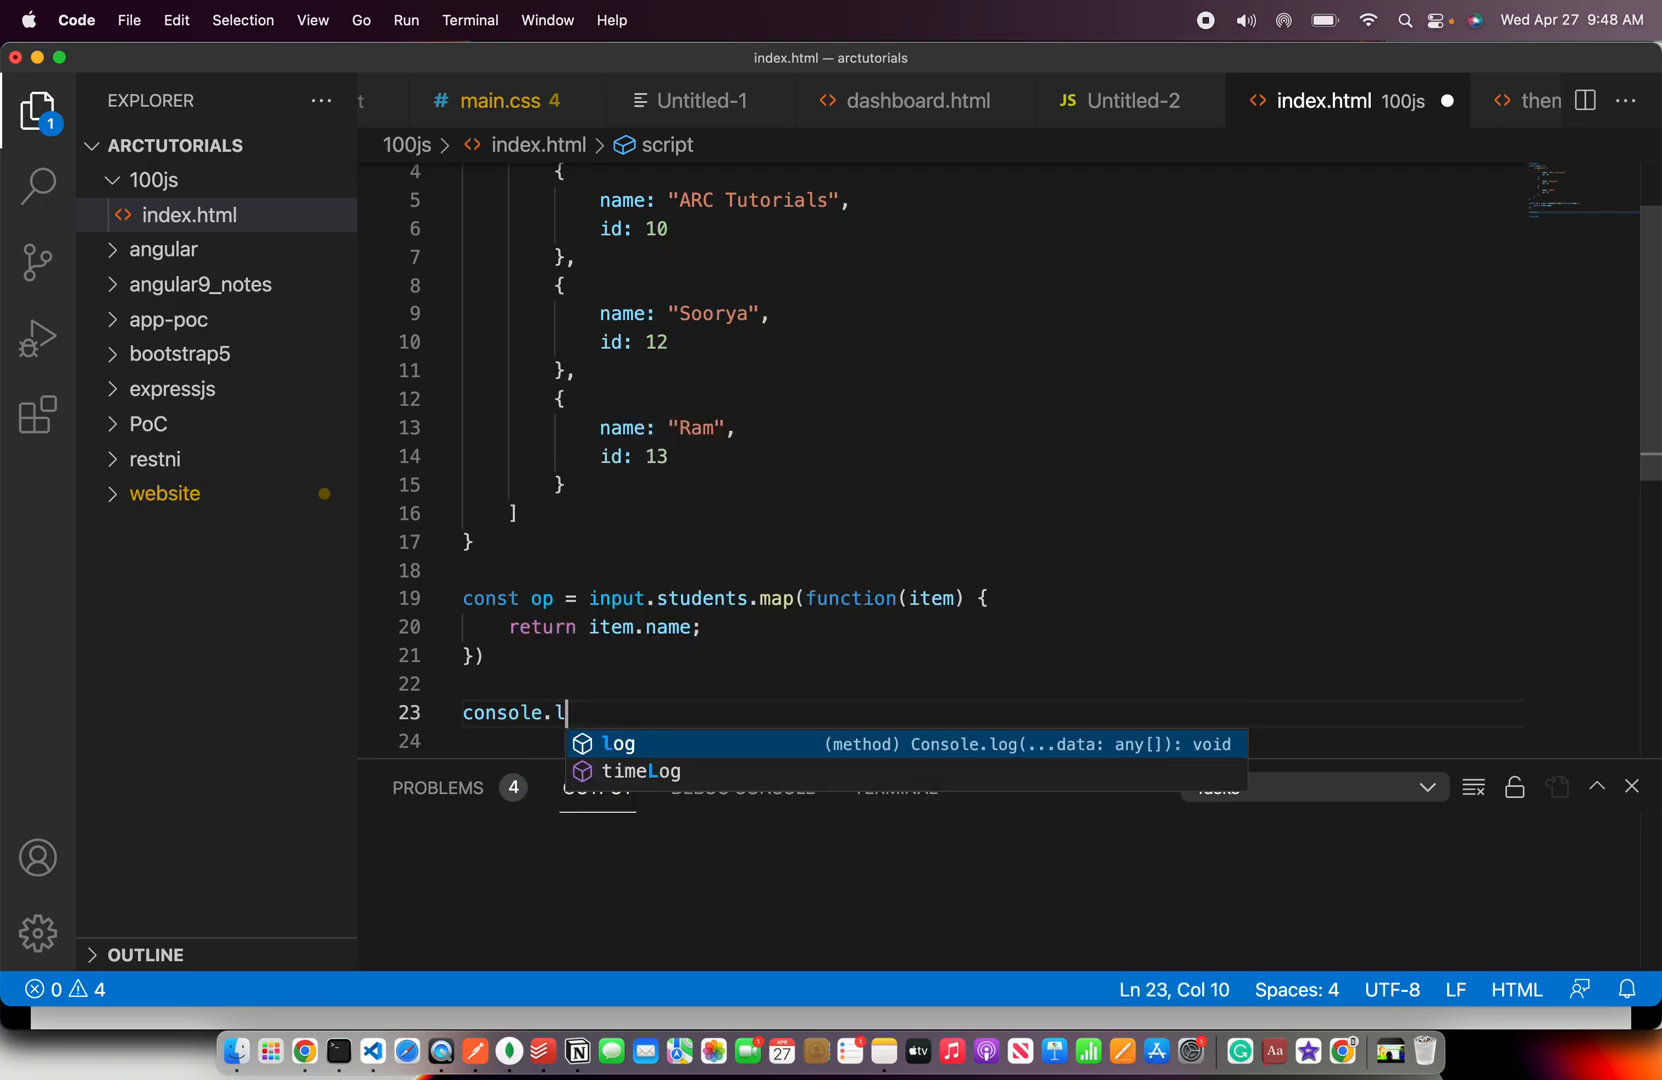
type("og(op);")
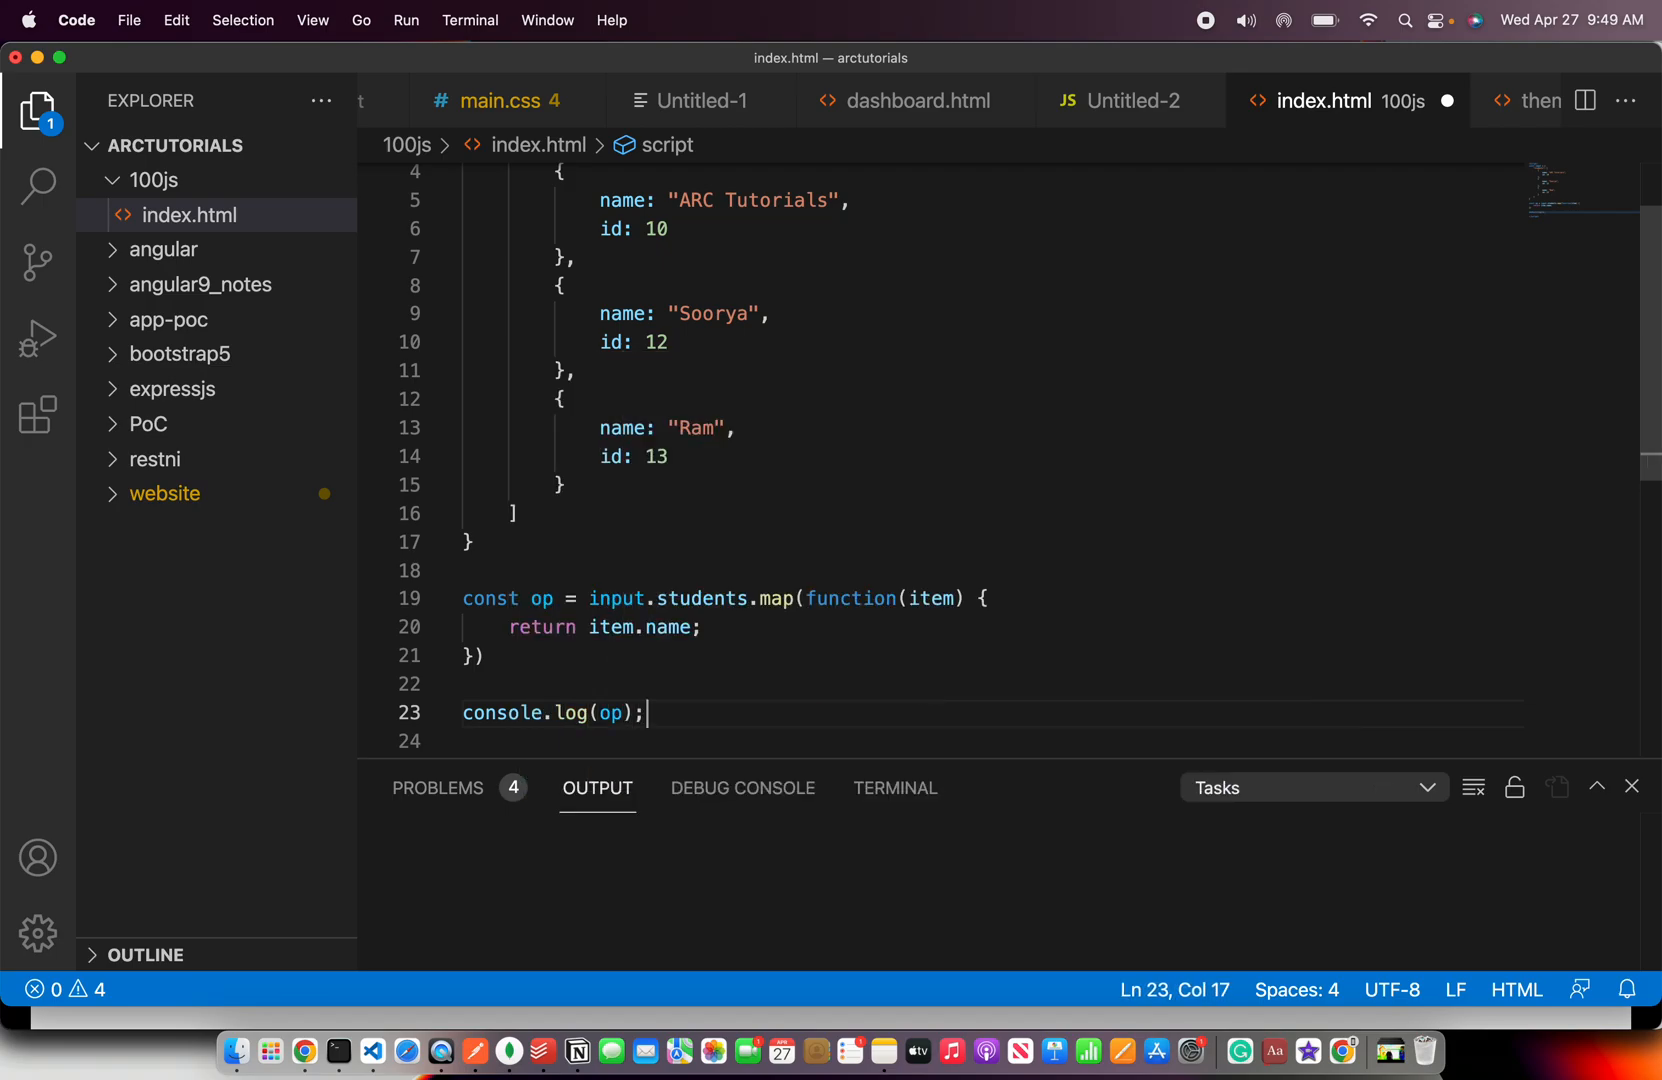
key("super+s")
key("super+Tab")
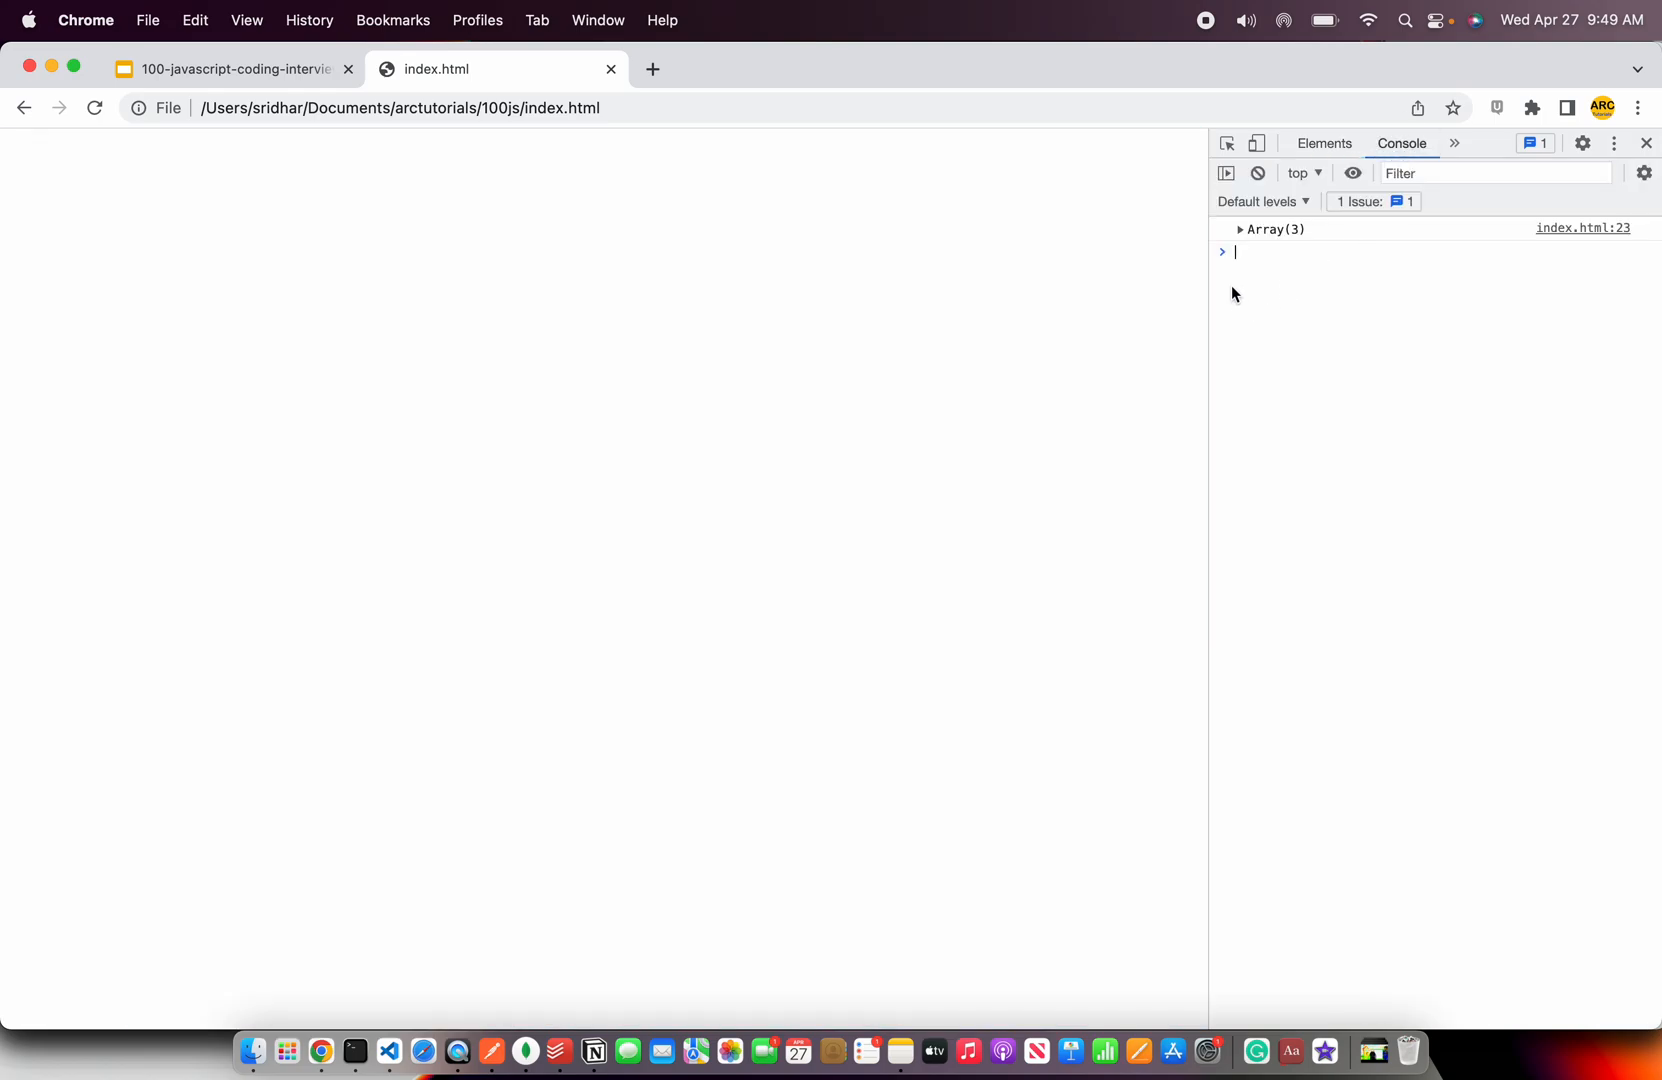
Step: Expand the logged Array(3) to show ARC Tutorials, Soorya and Ram
left_click(1240, 231)
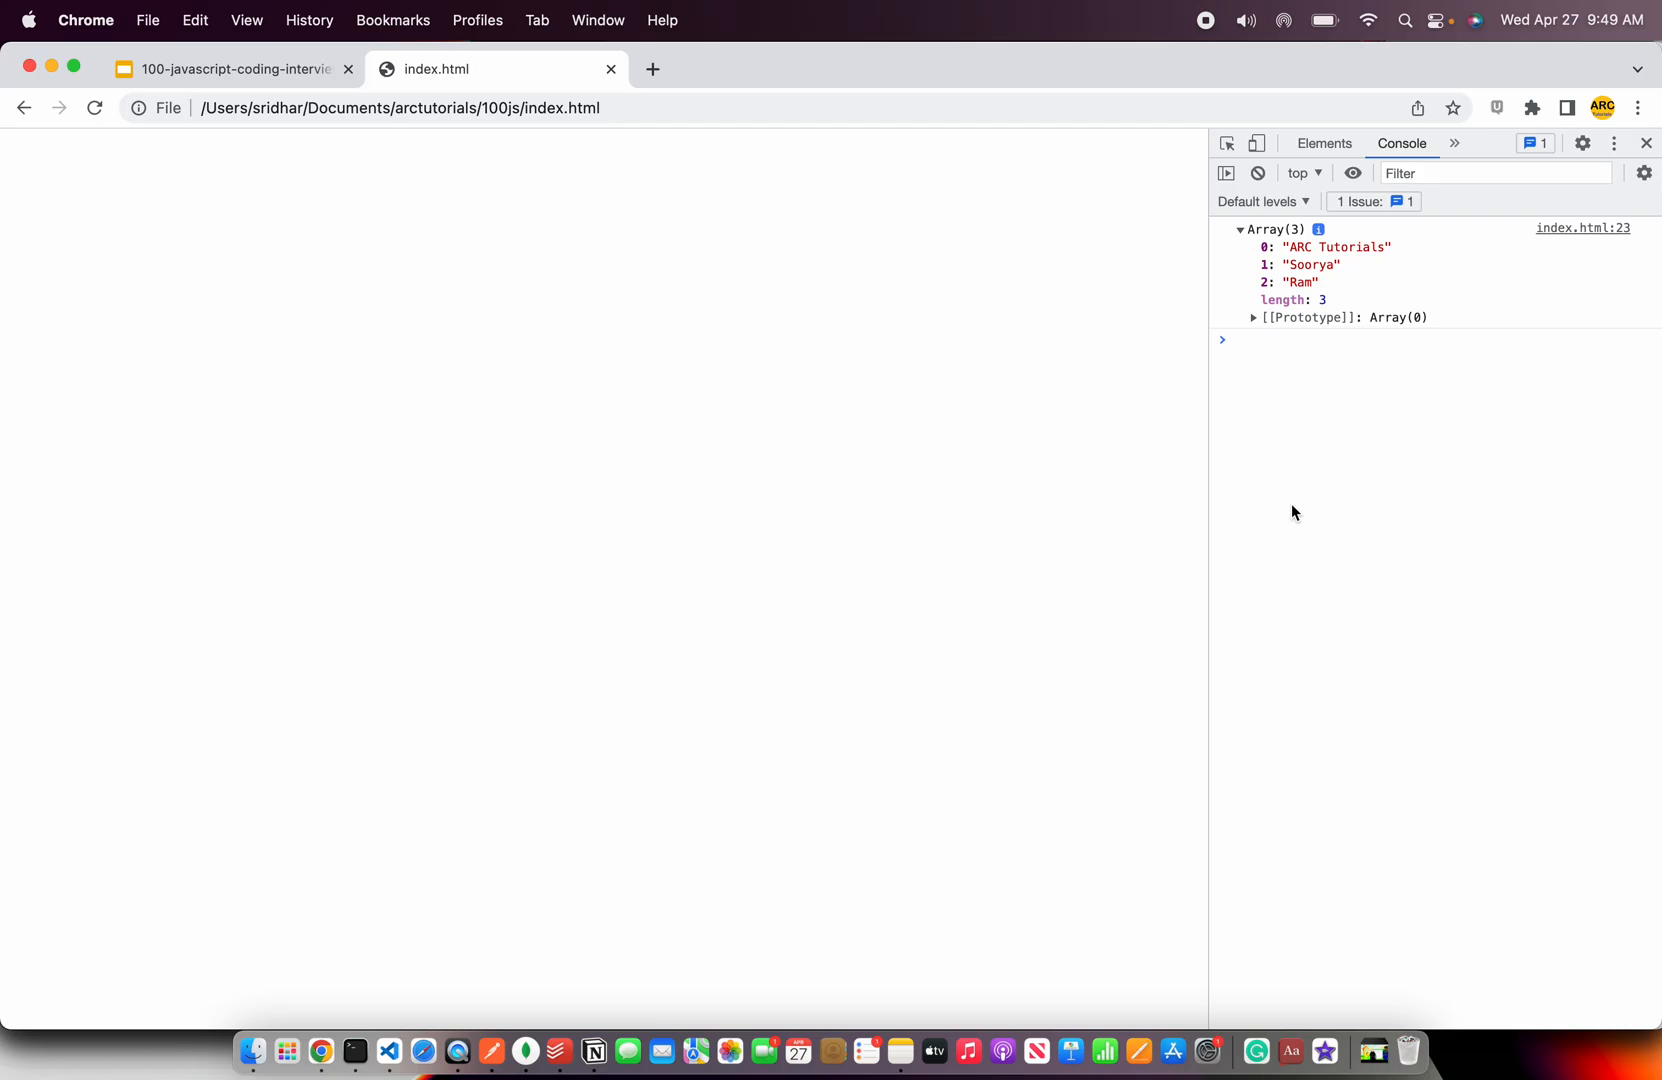
key("super+Tab")
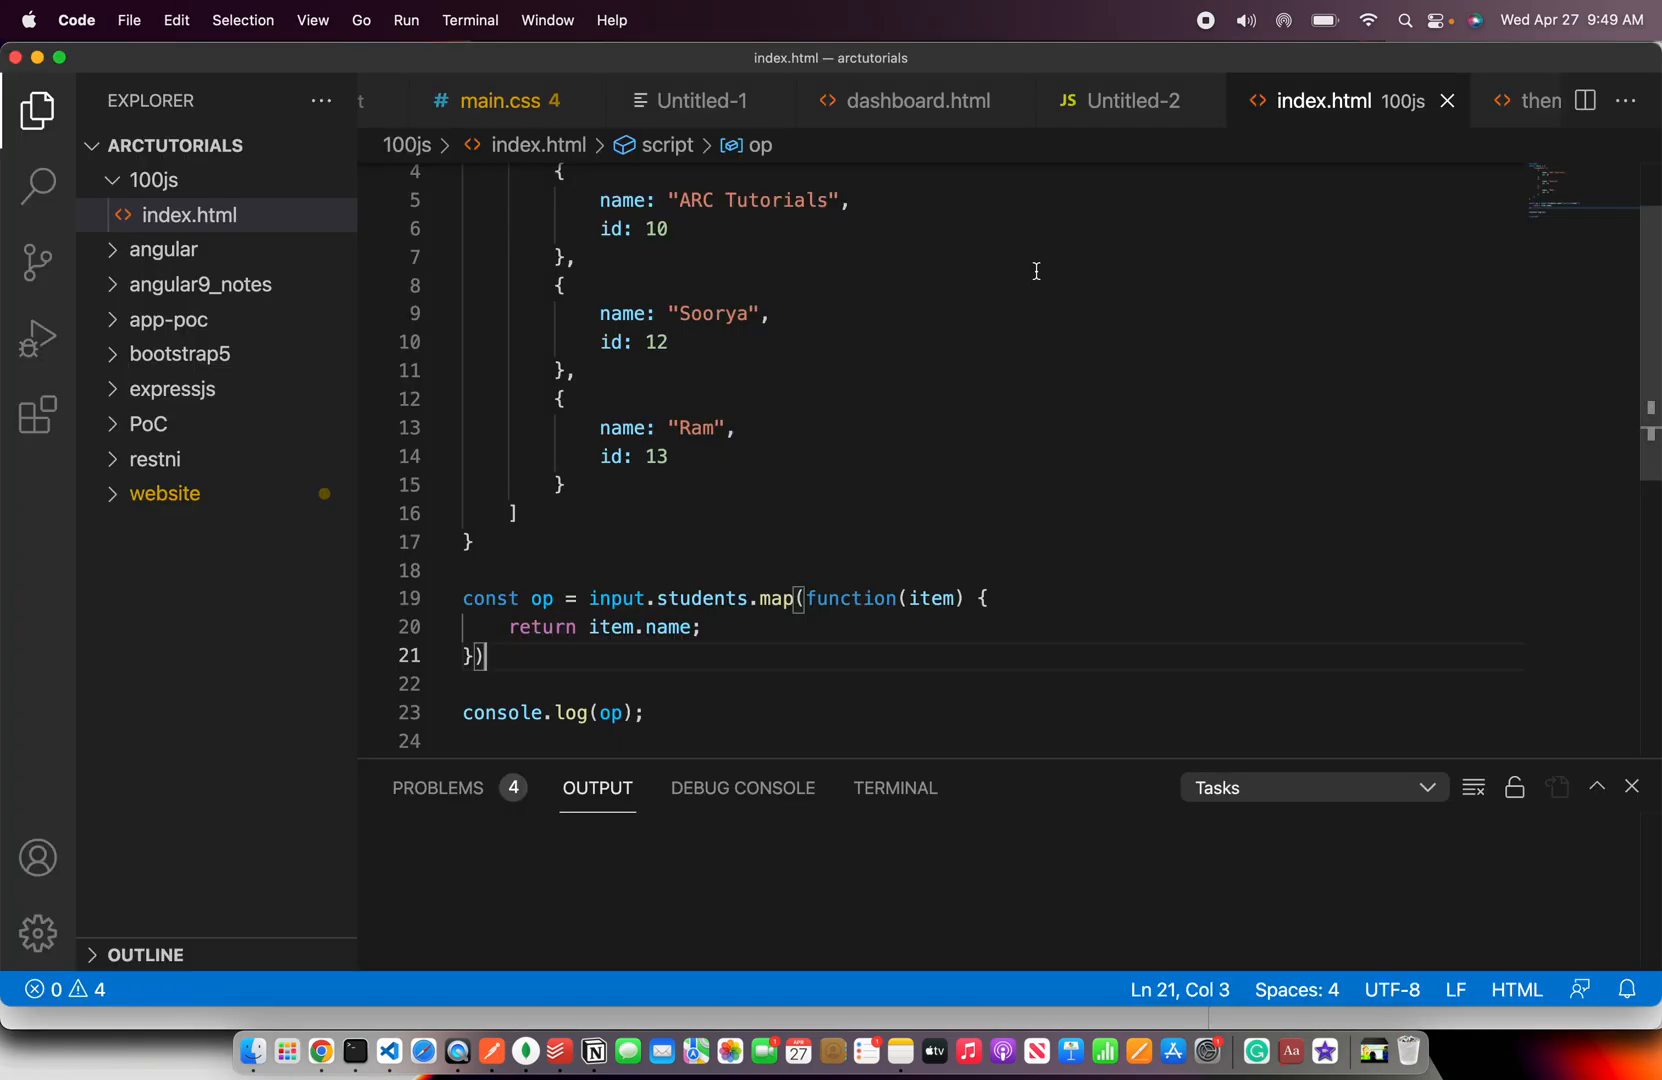
left_click(835, 365)
key("Up")
key("Up")
key("Up")
key("Up")
key("Up")
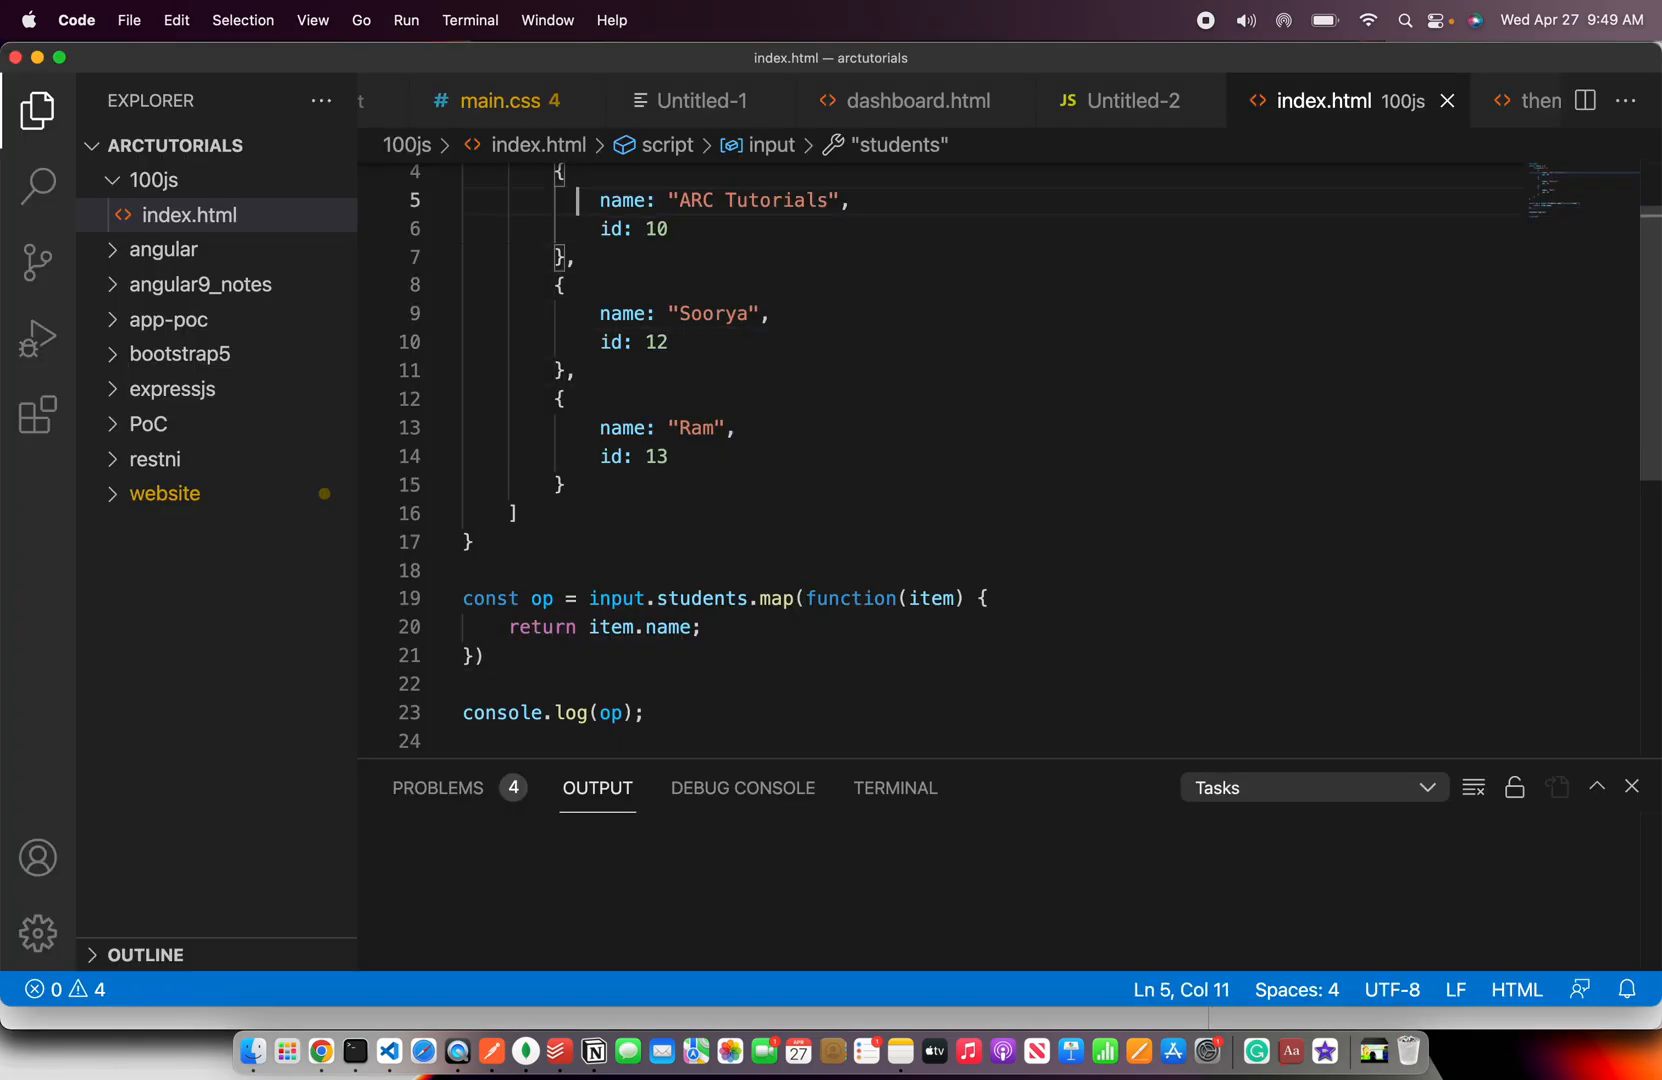
key("Up")
key("Up")
key("Up")
key("Up")
left_click(714, 321)
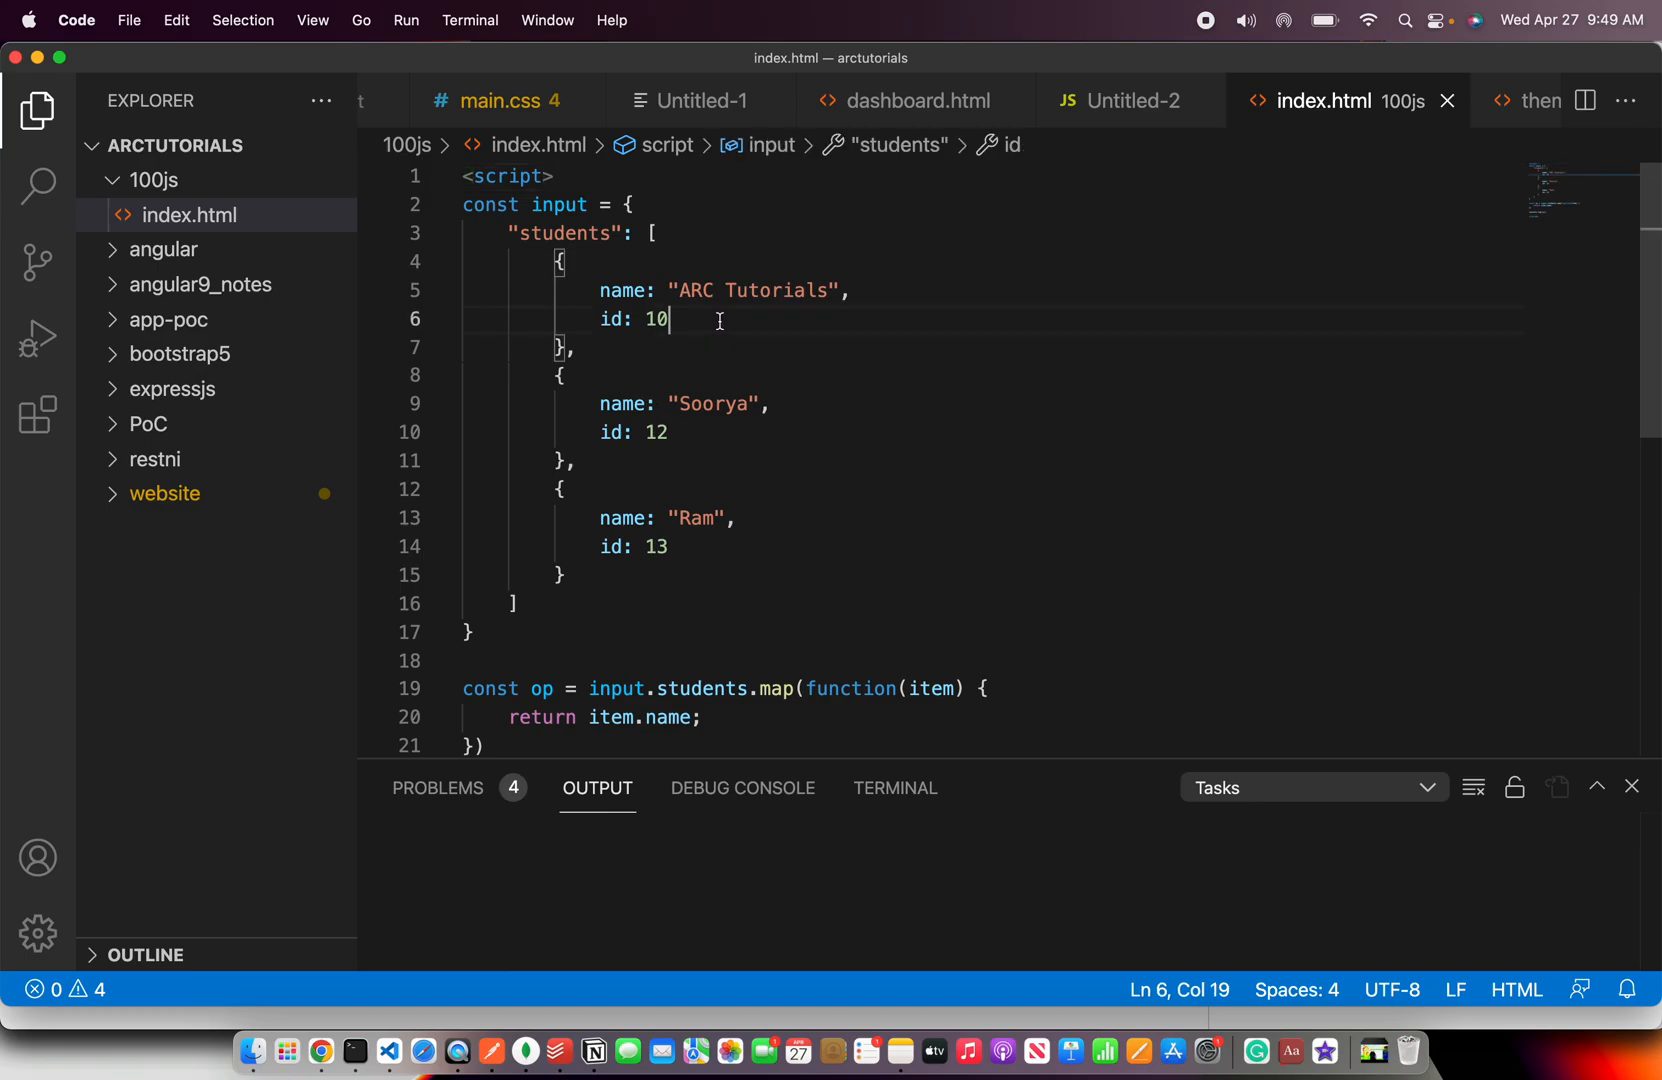
type(",")
key("Return")
type("email: ")
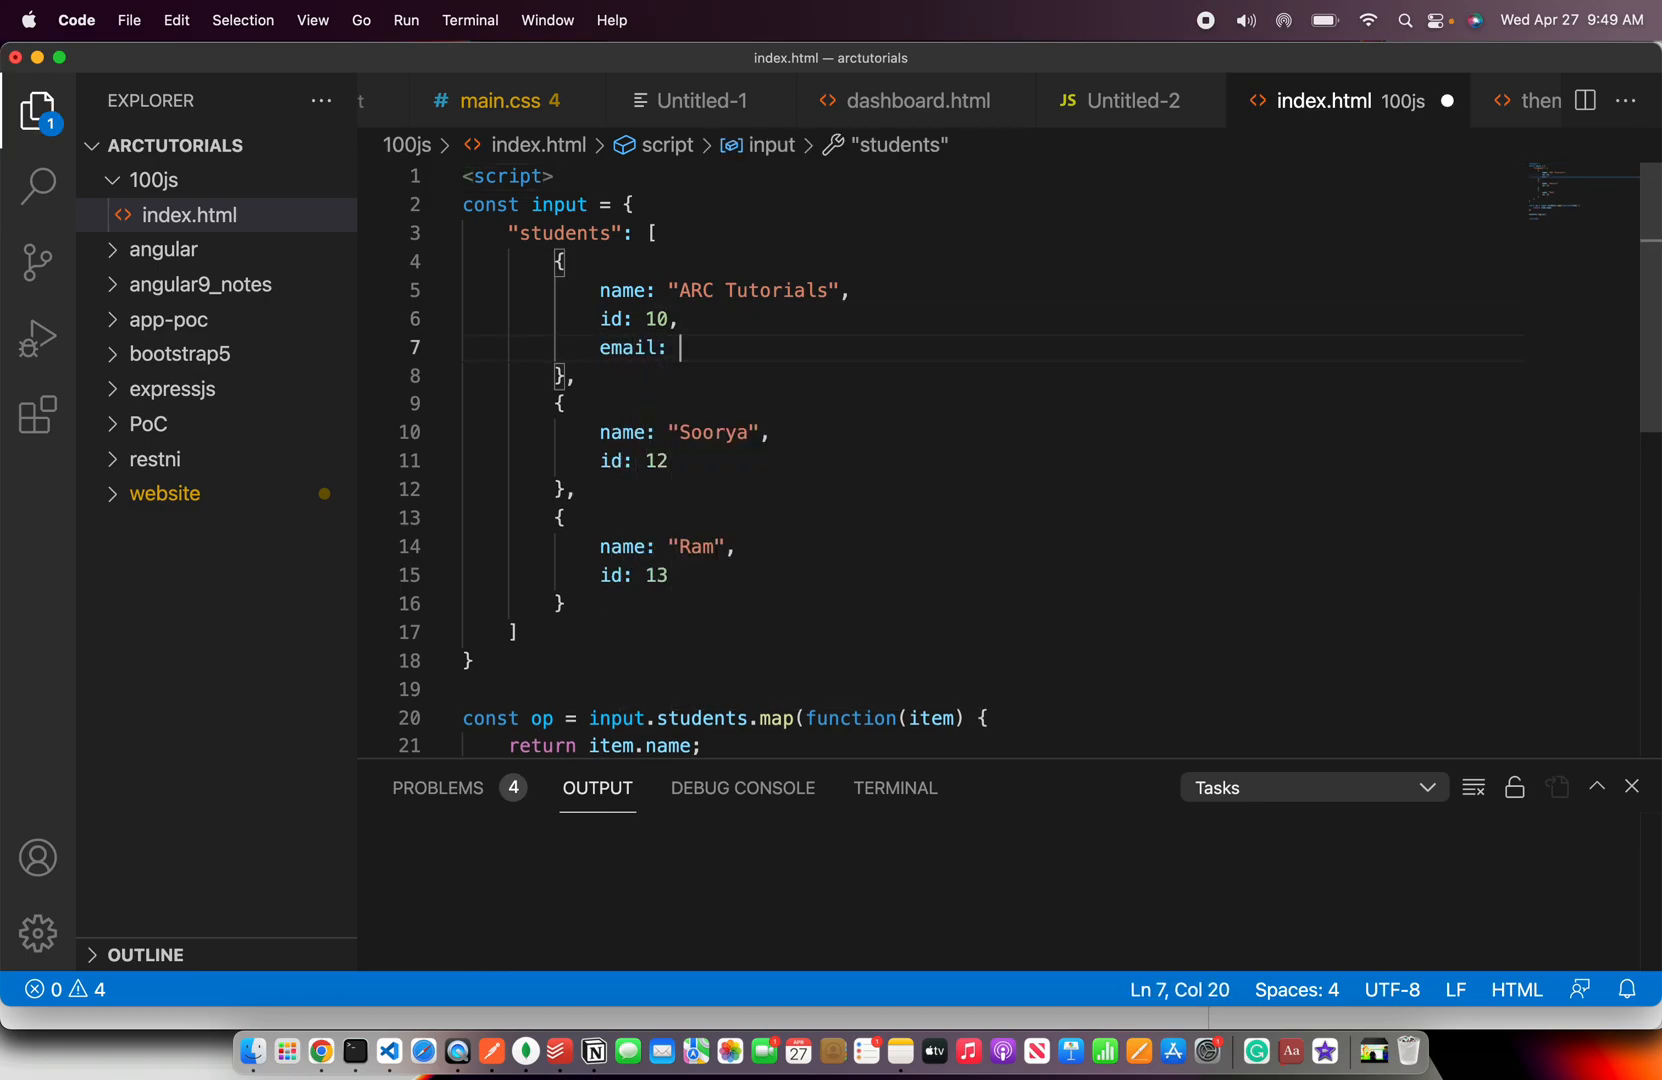
type("'test@")
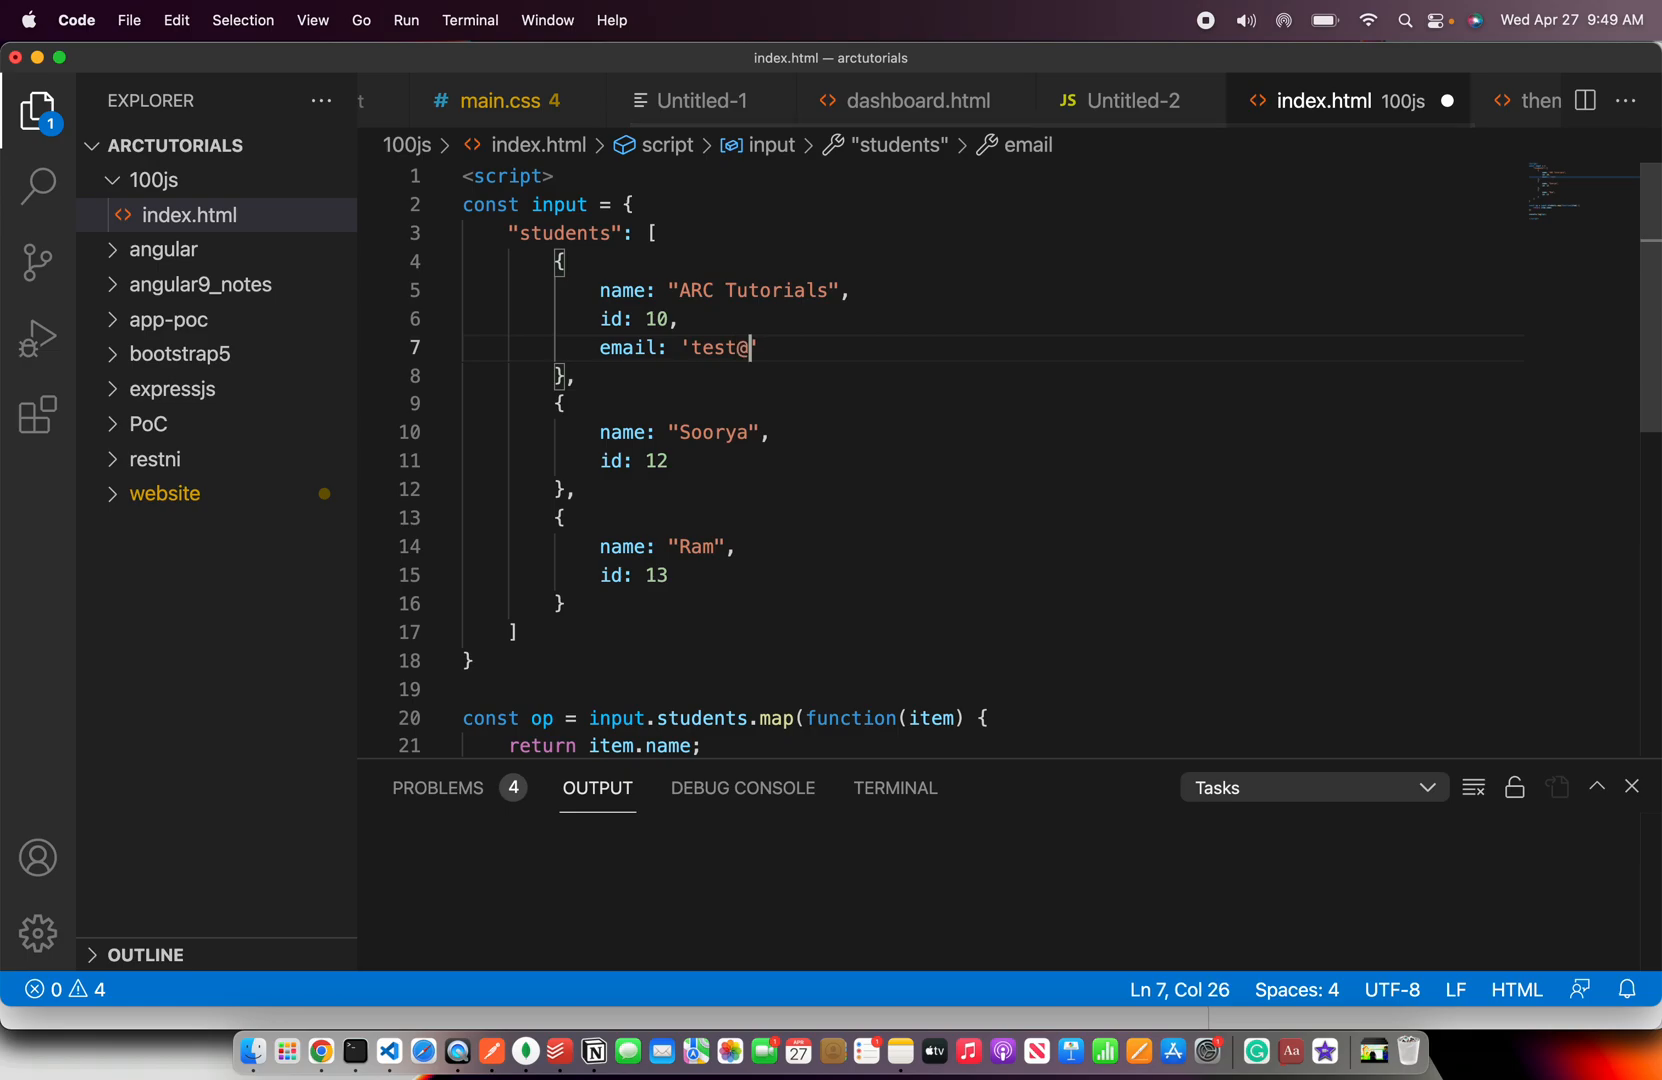
type("email.com")
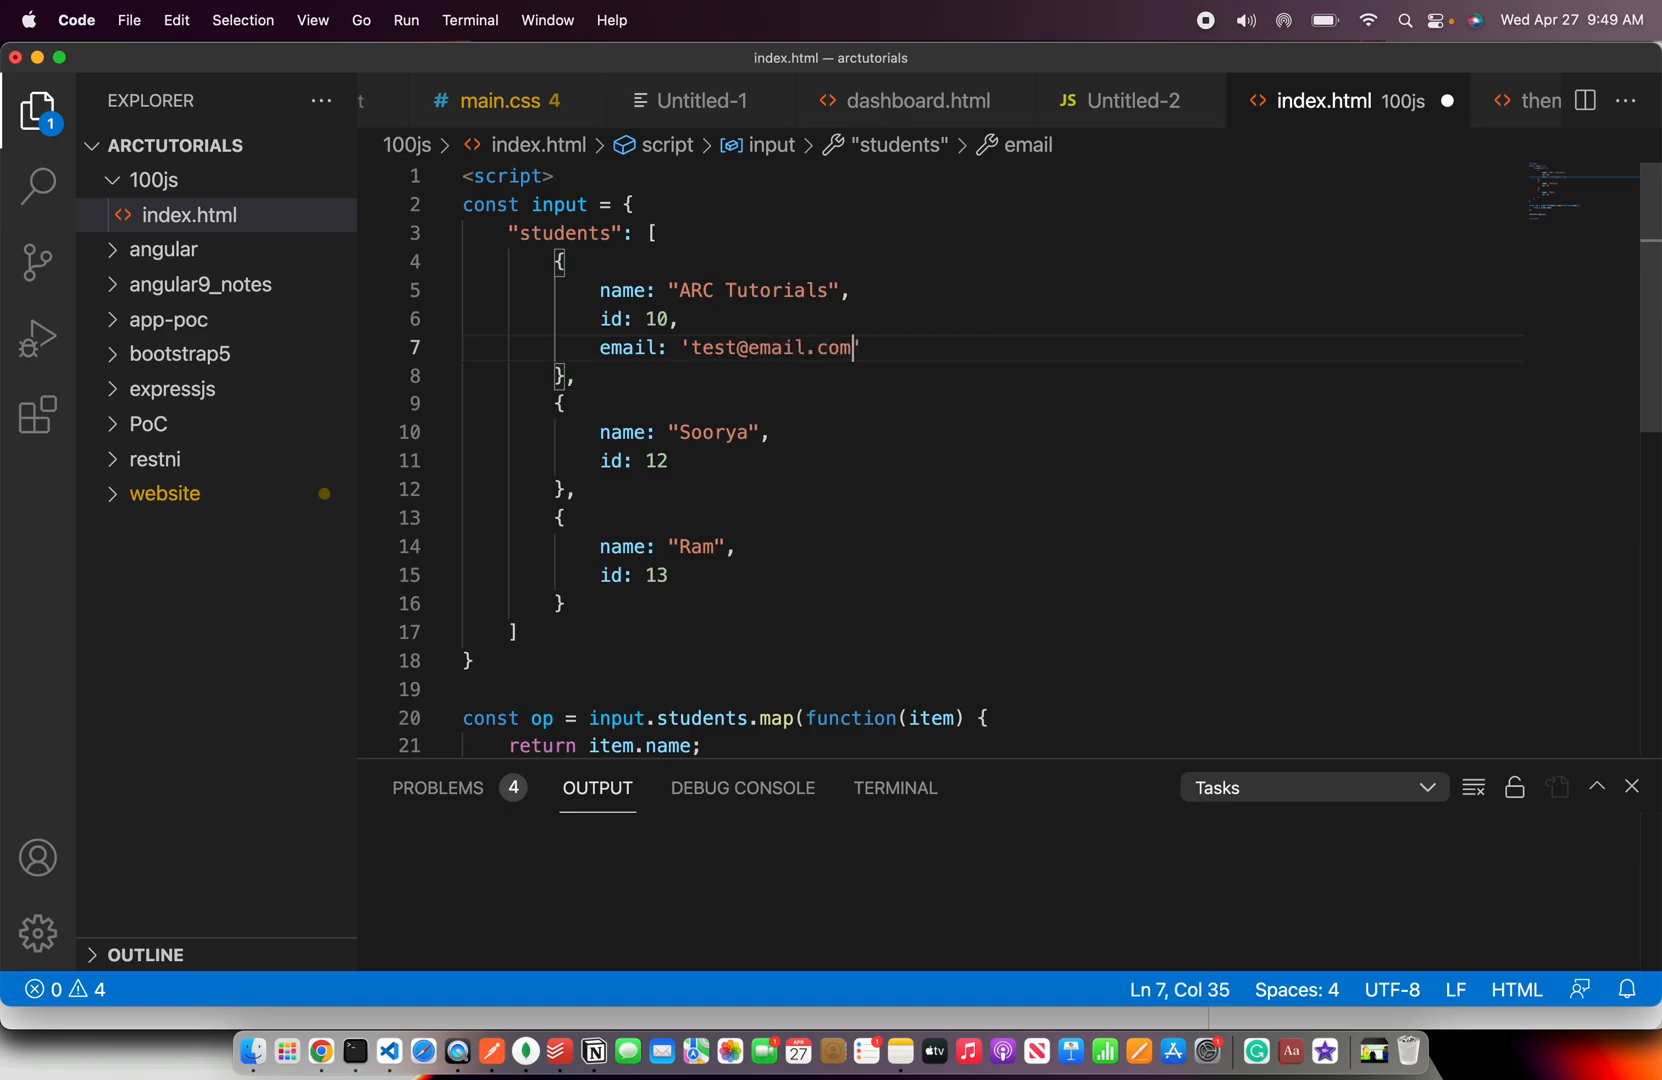
key("super+Left")
key("shift+super+Right")
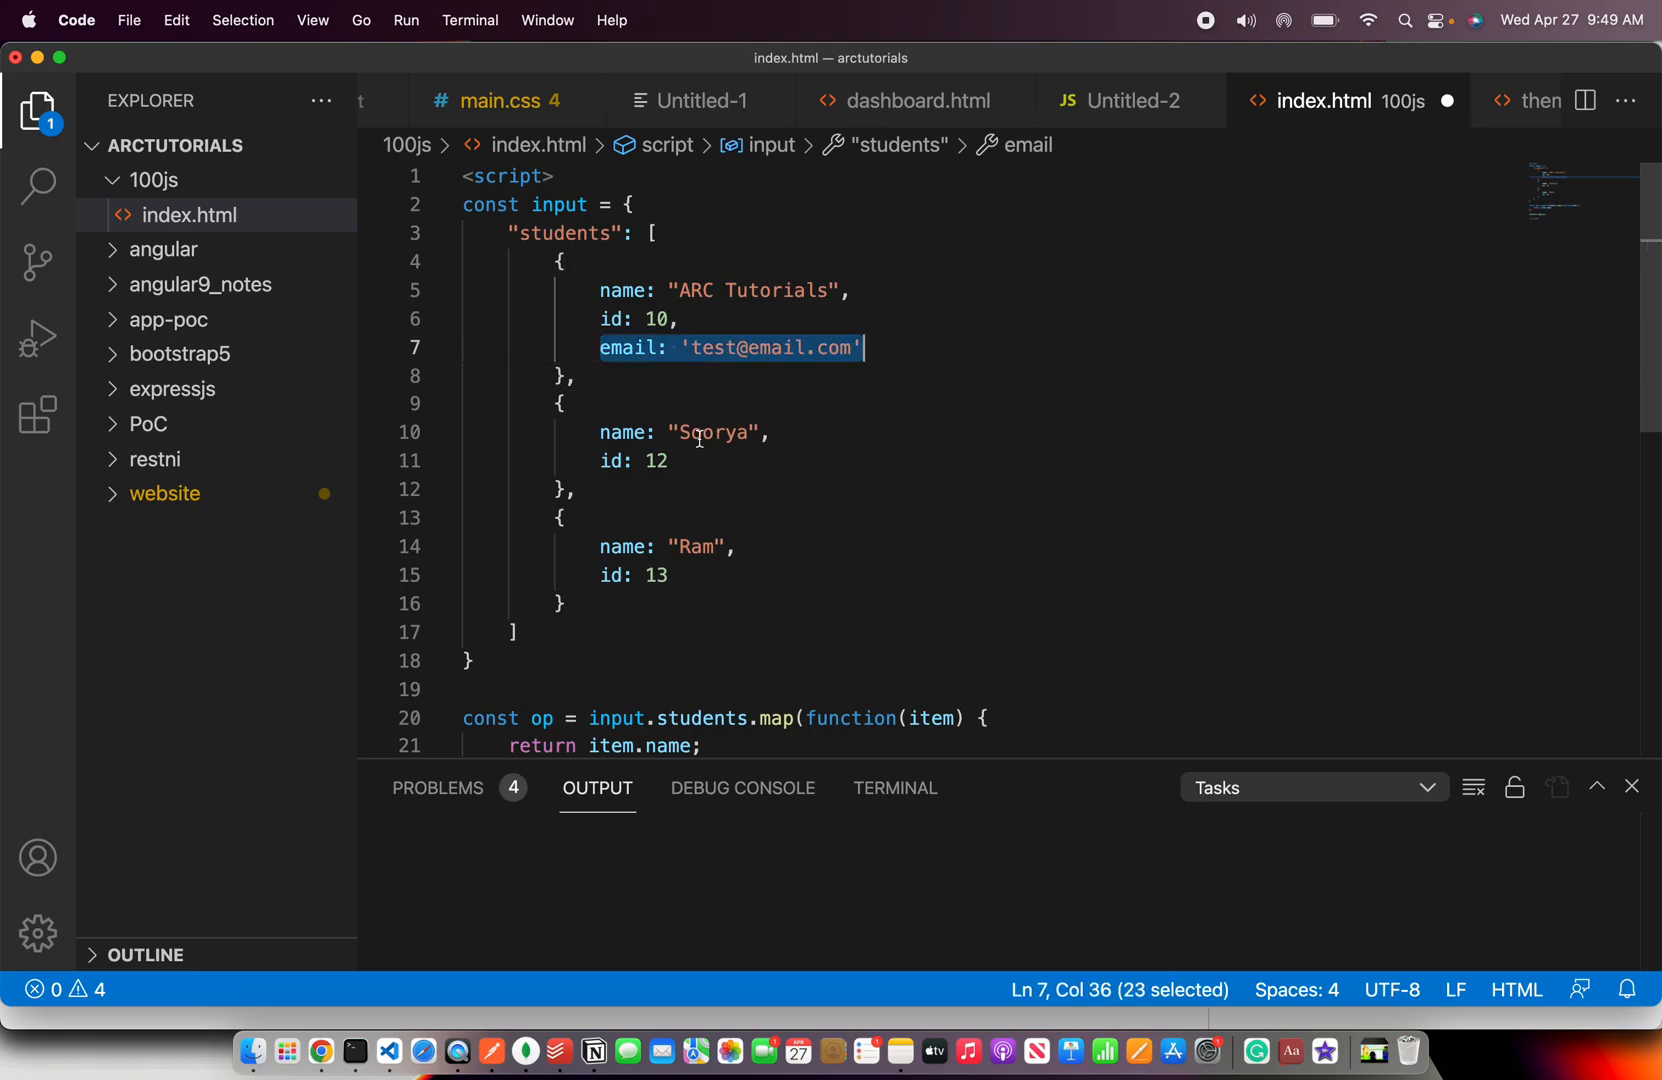
Step: Paste the email property into the second and third student objects
left_click(704, 432)
key("Down")
type(",")
key("Return")
key("super+v")
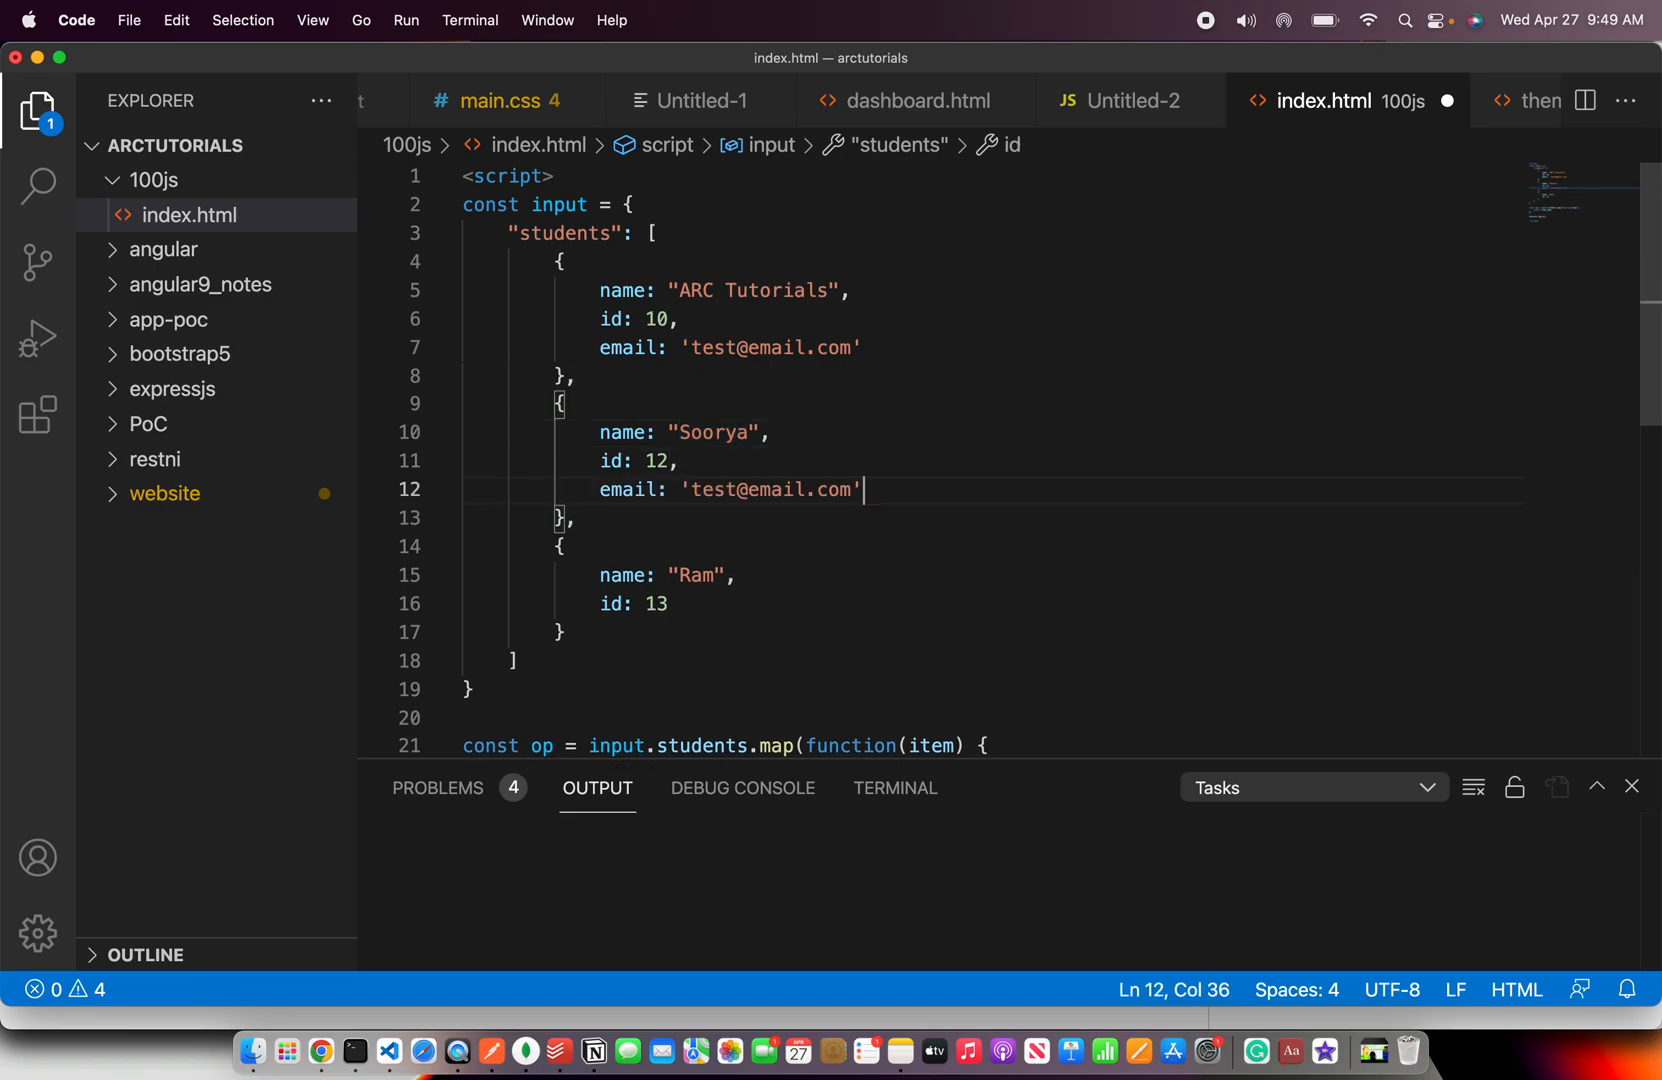
left_click(696, 601)
type(",")
key("Return")
key("super+v")
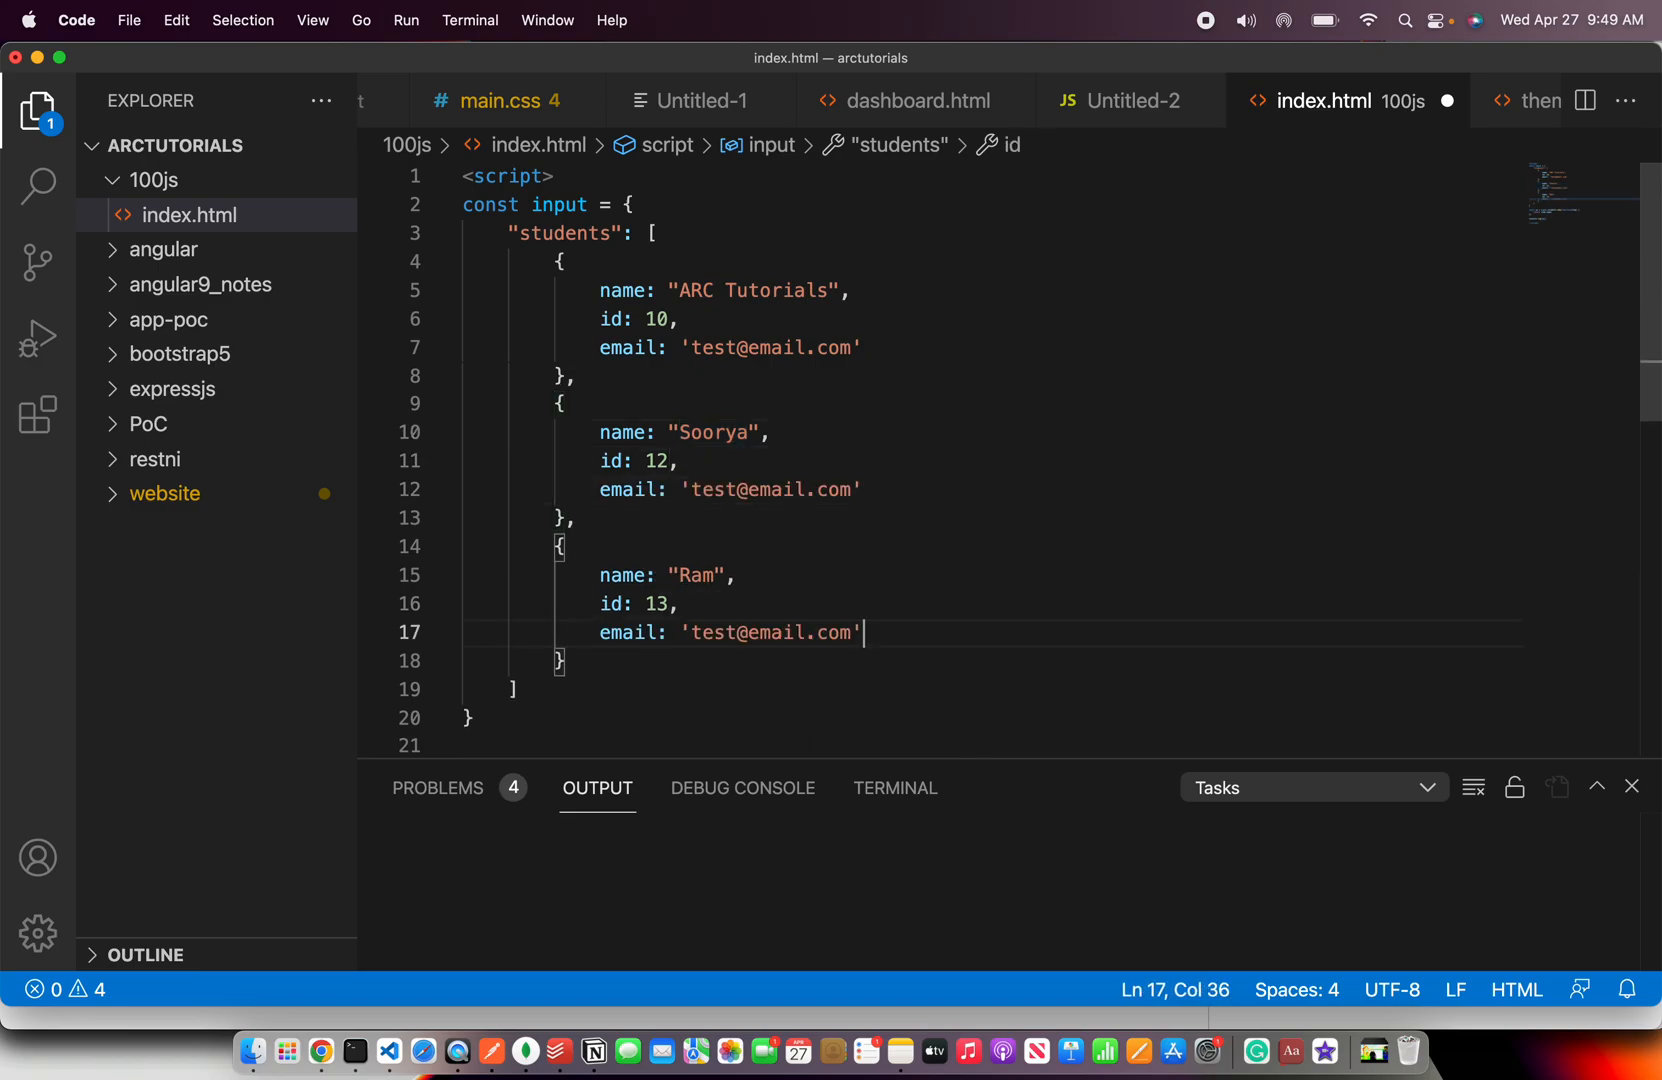
left_click(739, 490)
type("2")
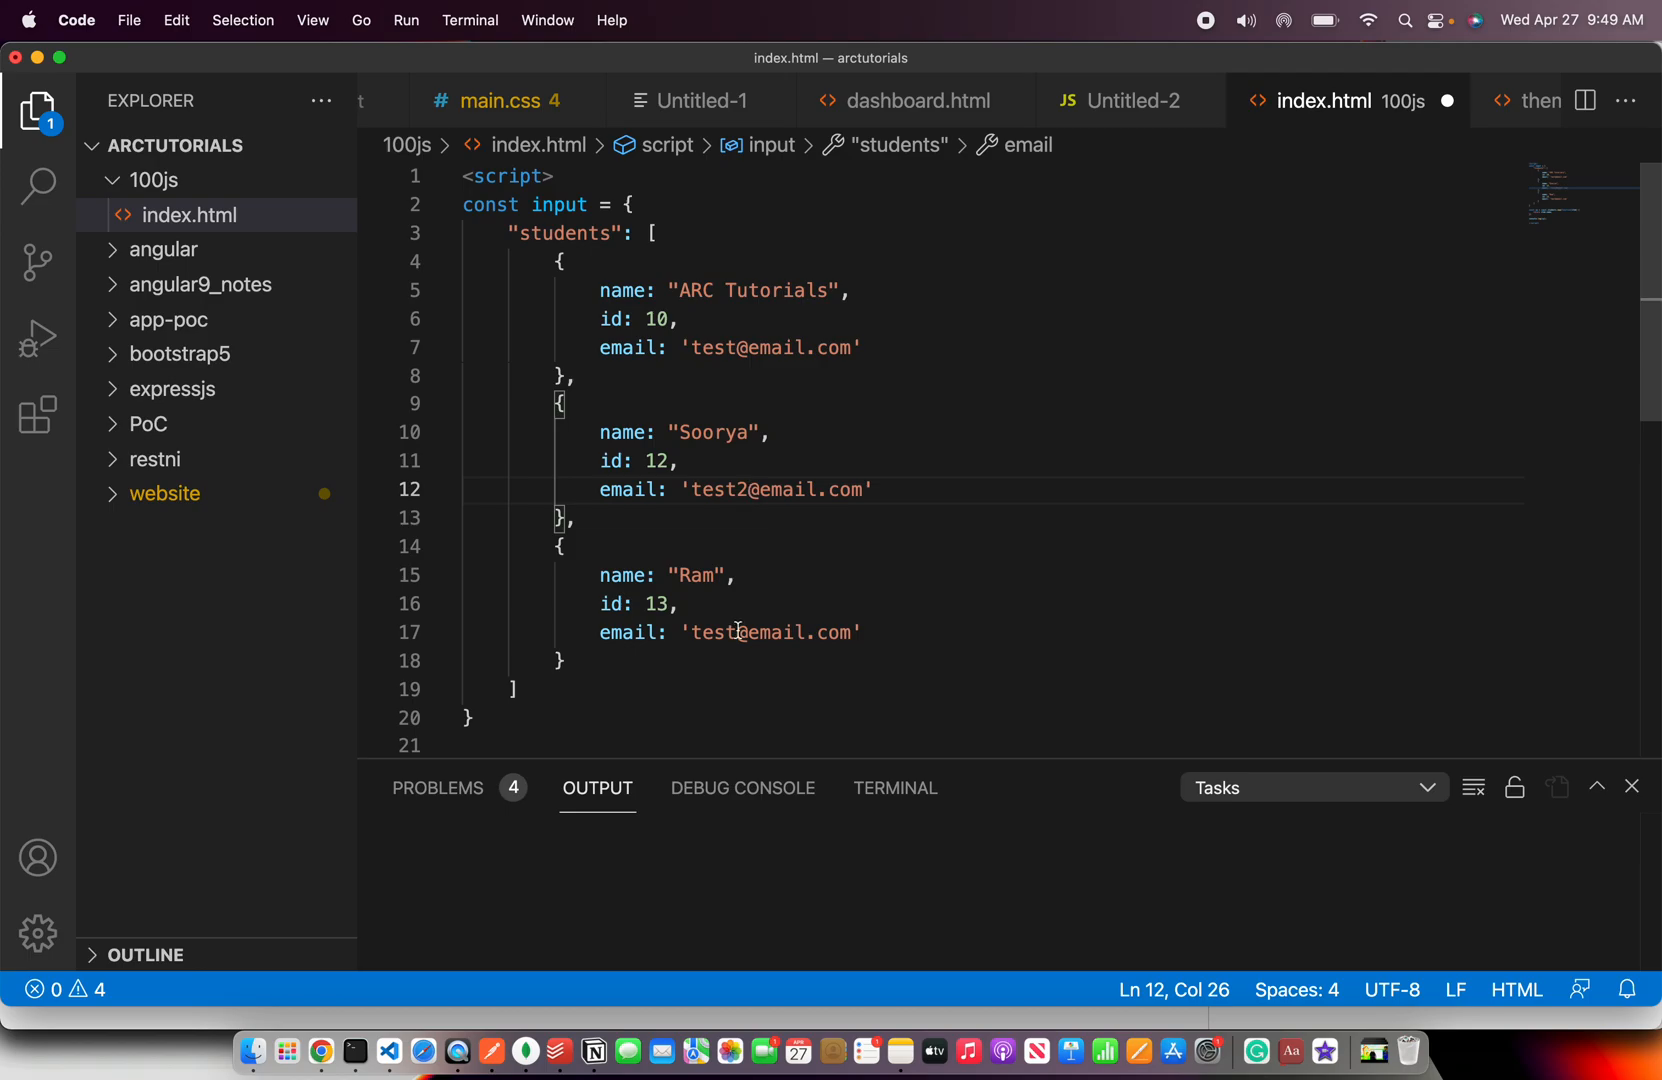
left_click(736, 632)
type("3")
left_click(736, 347)
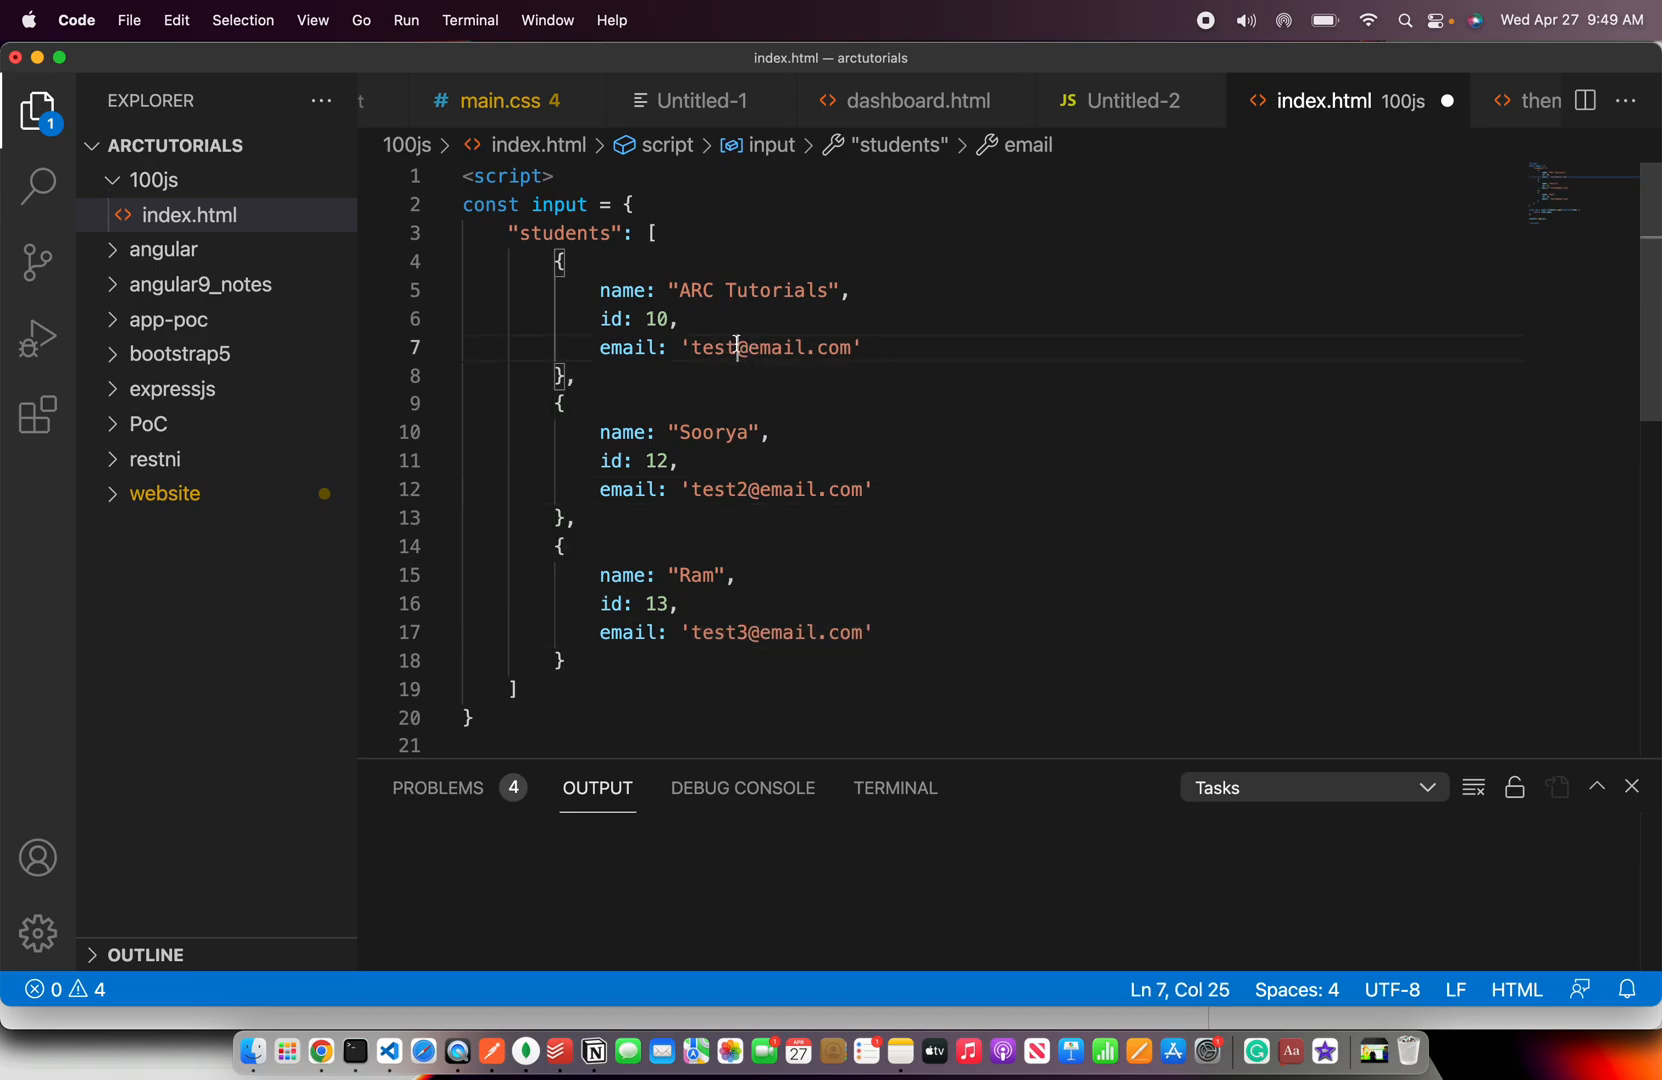
type("1")
left_click(783, 516)
Step: Declare studObj at the start of the map callback with name: item.name and email: item.email
key("Down")
key("Down")
key("Down")
key("Down")
key("Down")
key("Down")
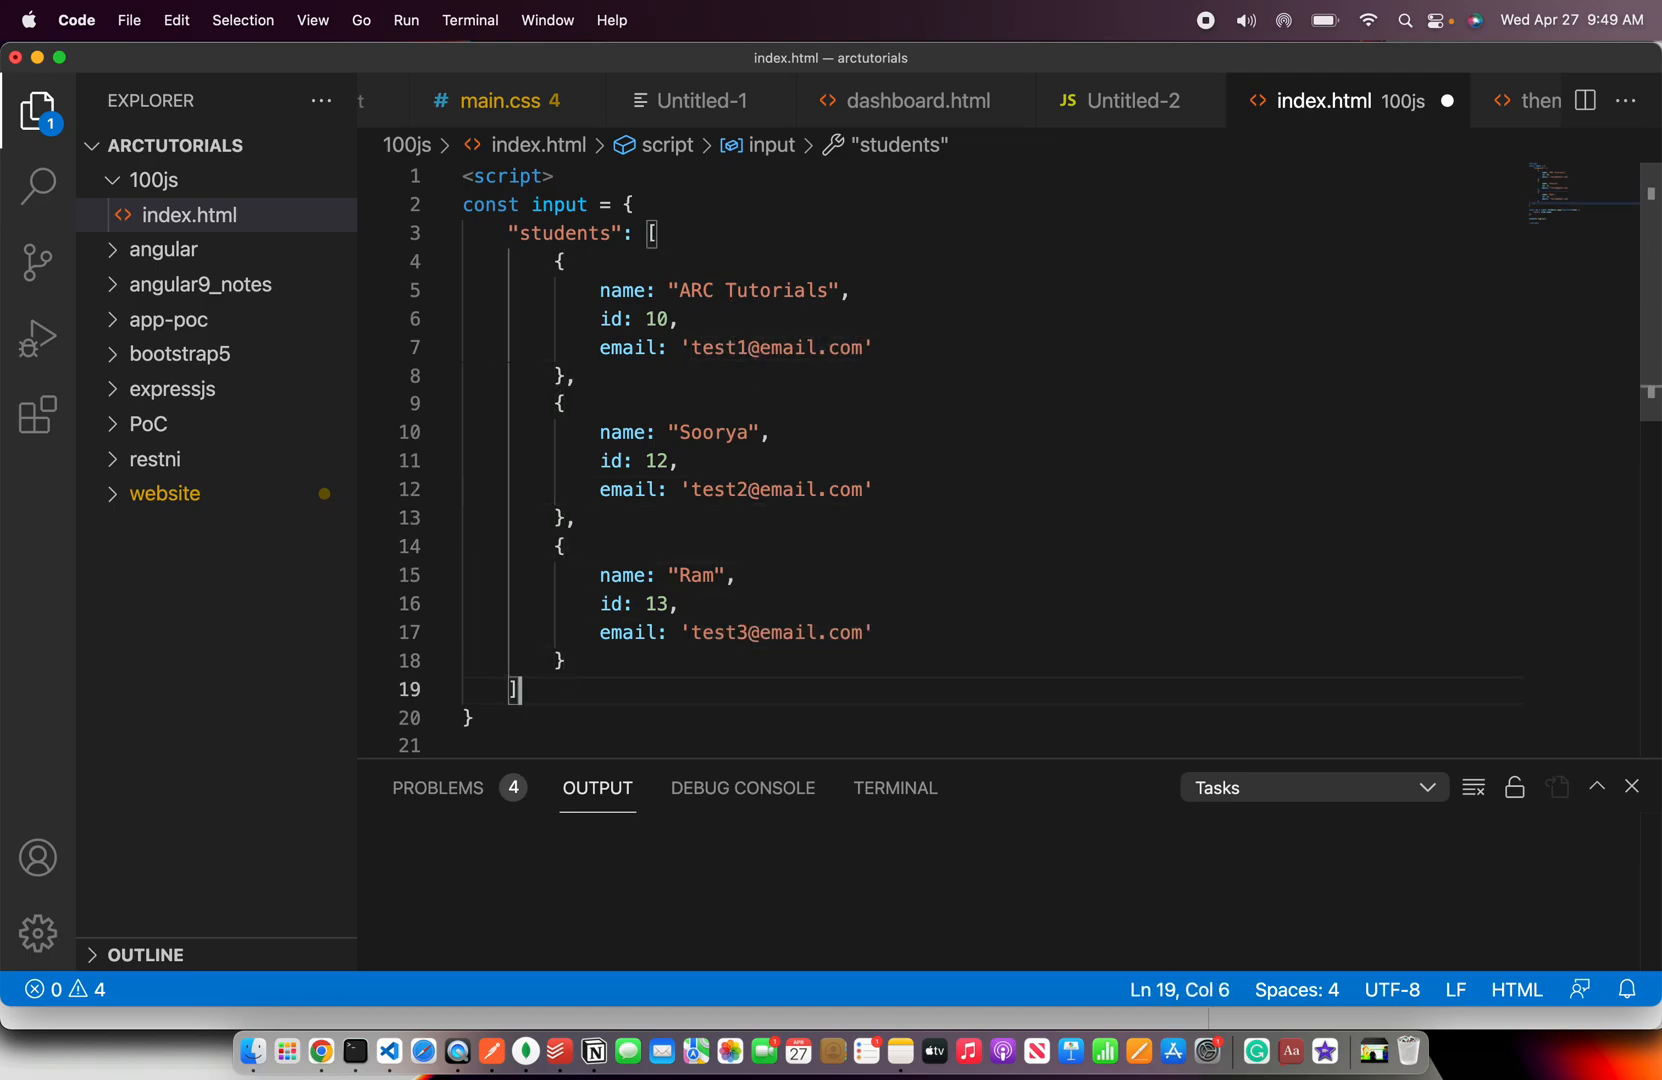
type("const op = input.students.map(function(item) {     return item.name; })")
key("Up")
key("End")
key("Return")
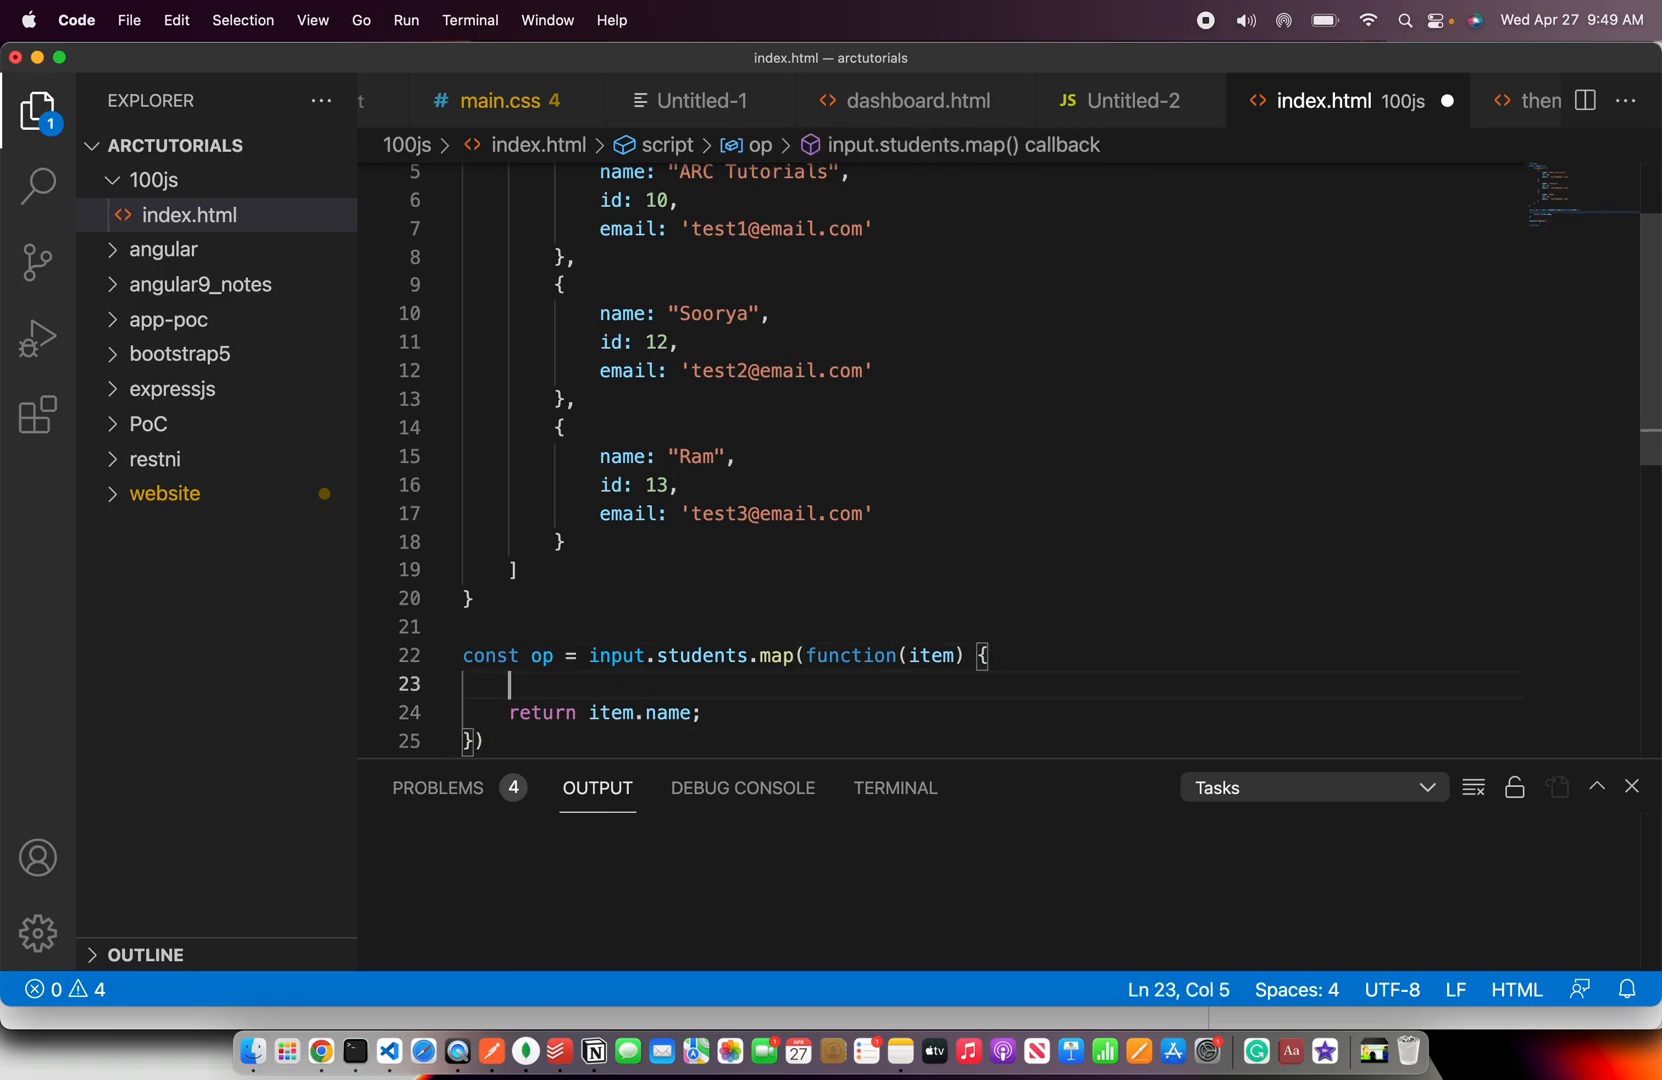
key("Return")
key("Up")
key("Down")
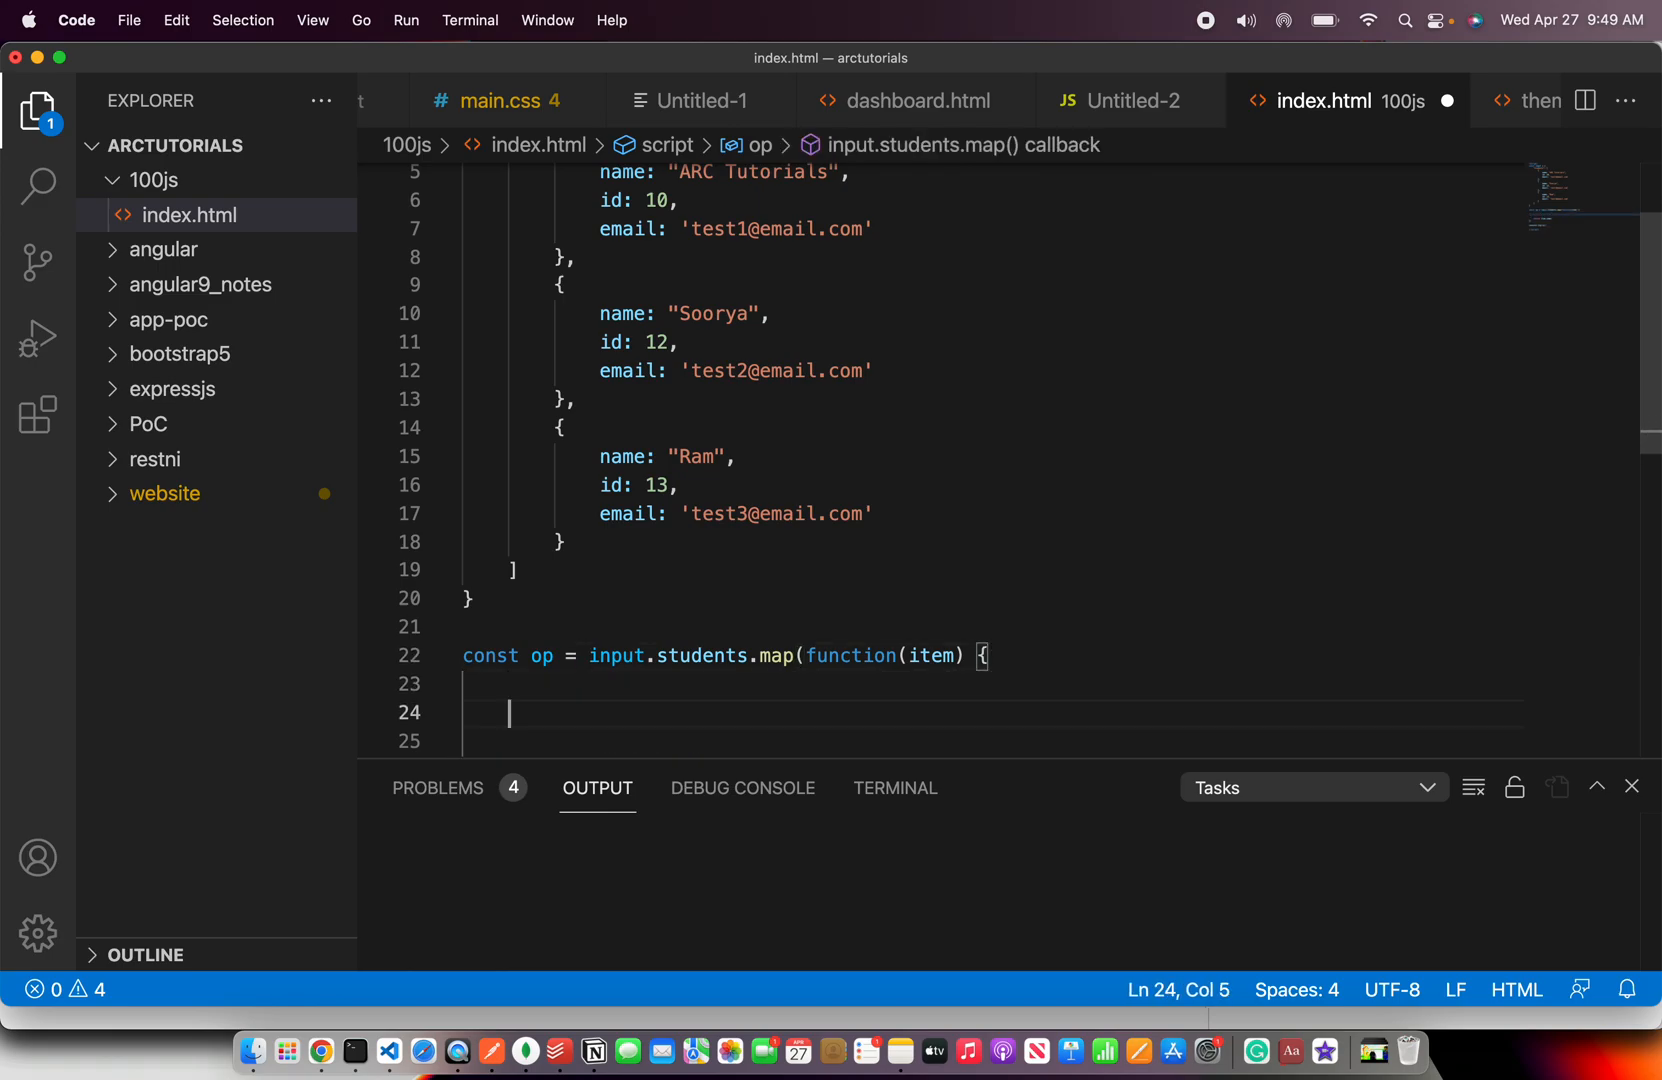
type("let ")
type("studObk")
key("BackSpace")
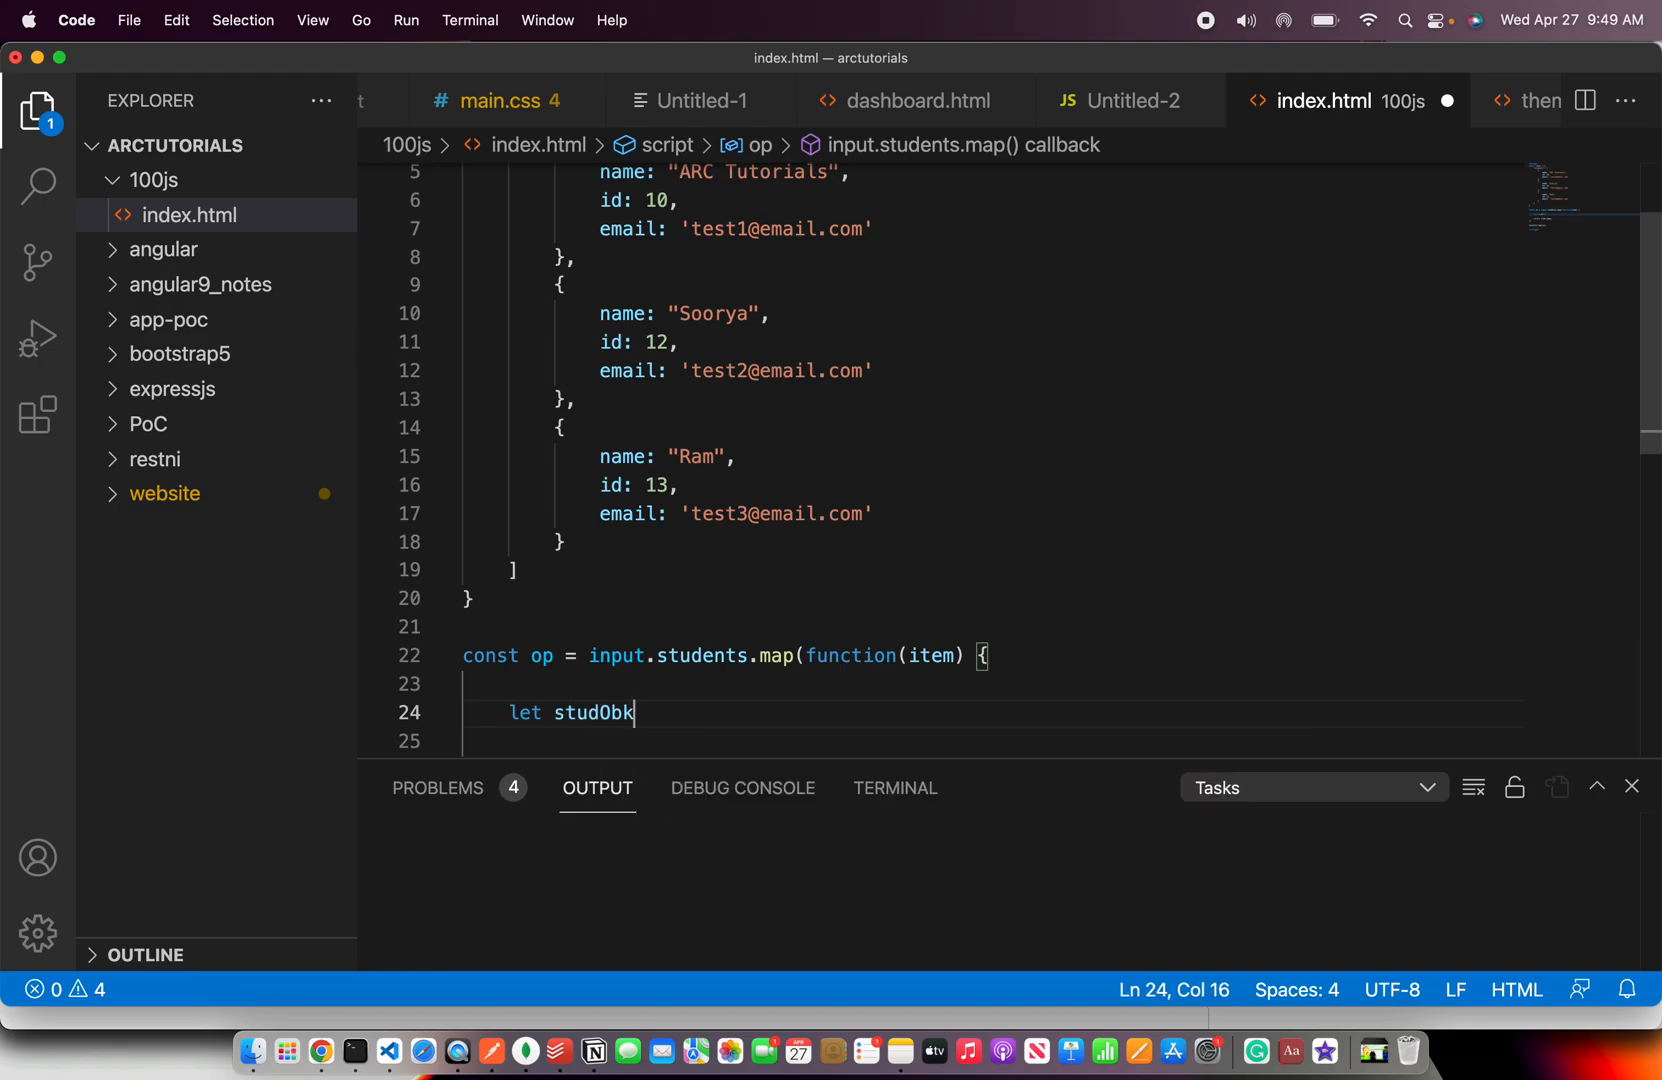
key("BackSpace")
type("j = {")
key("Return")
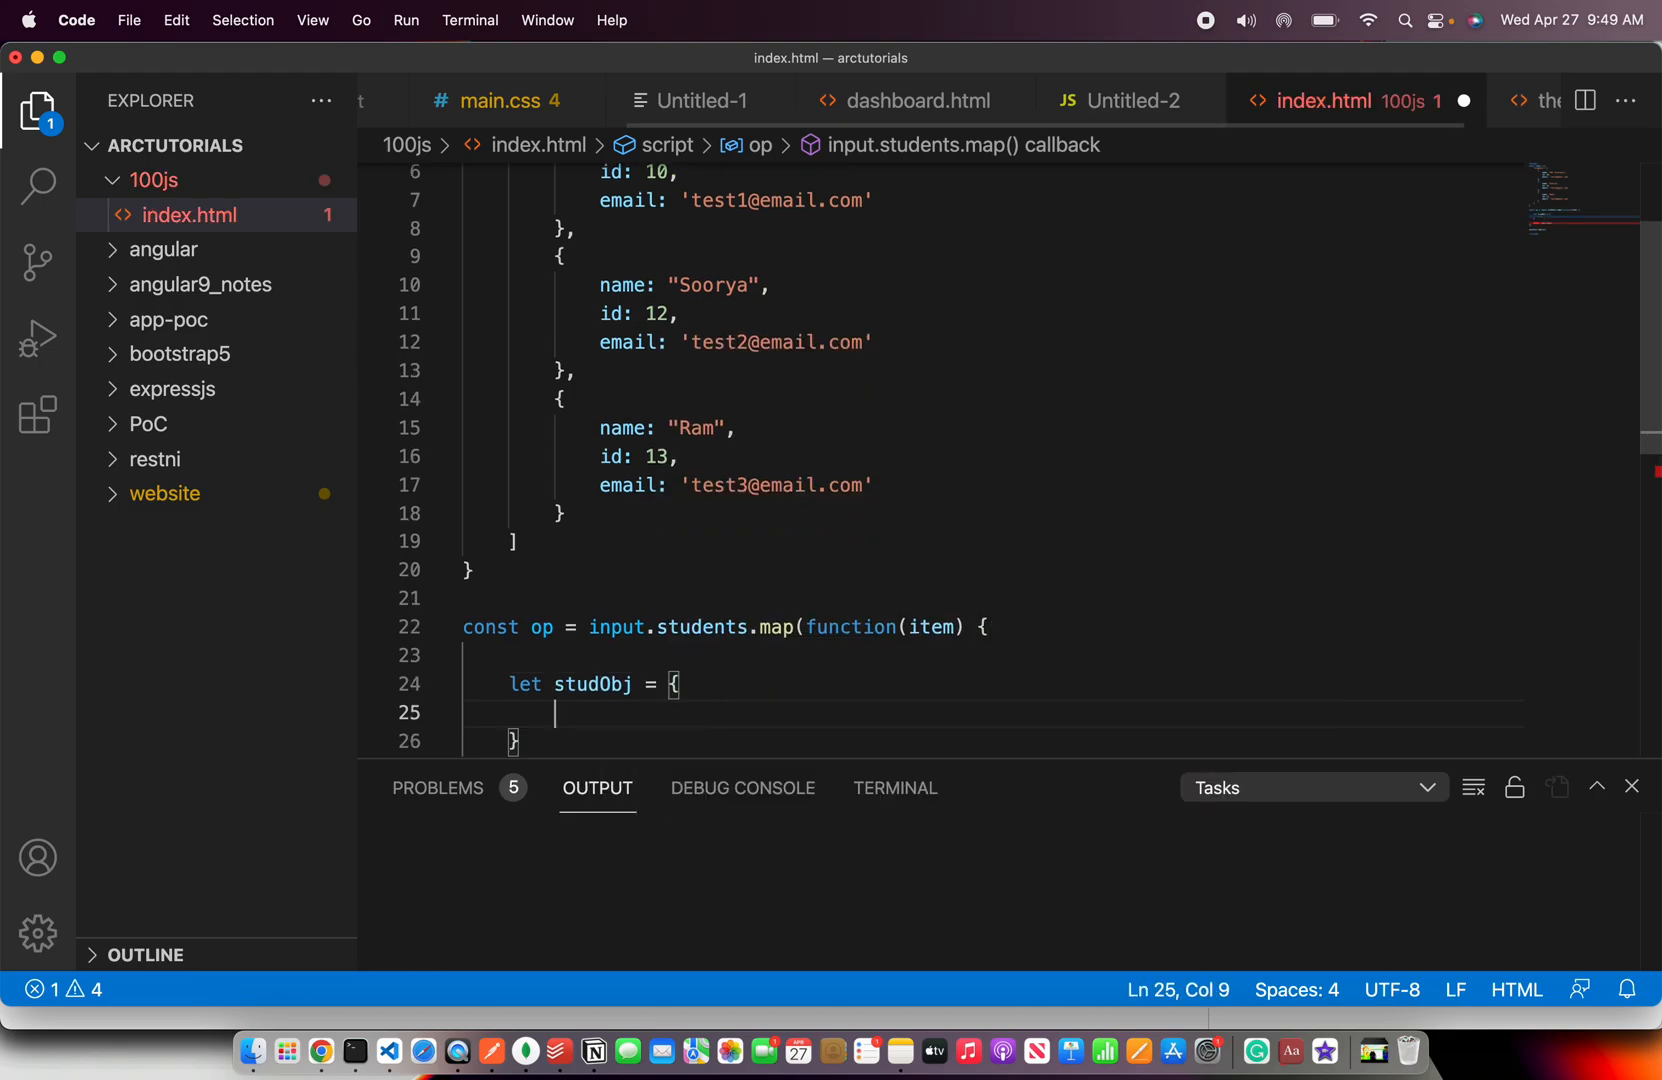
type("name: ")
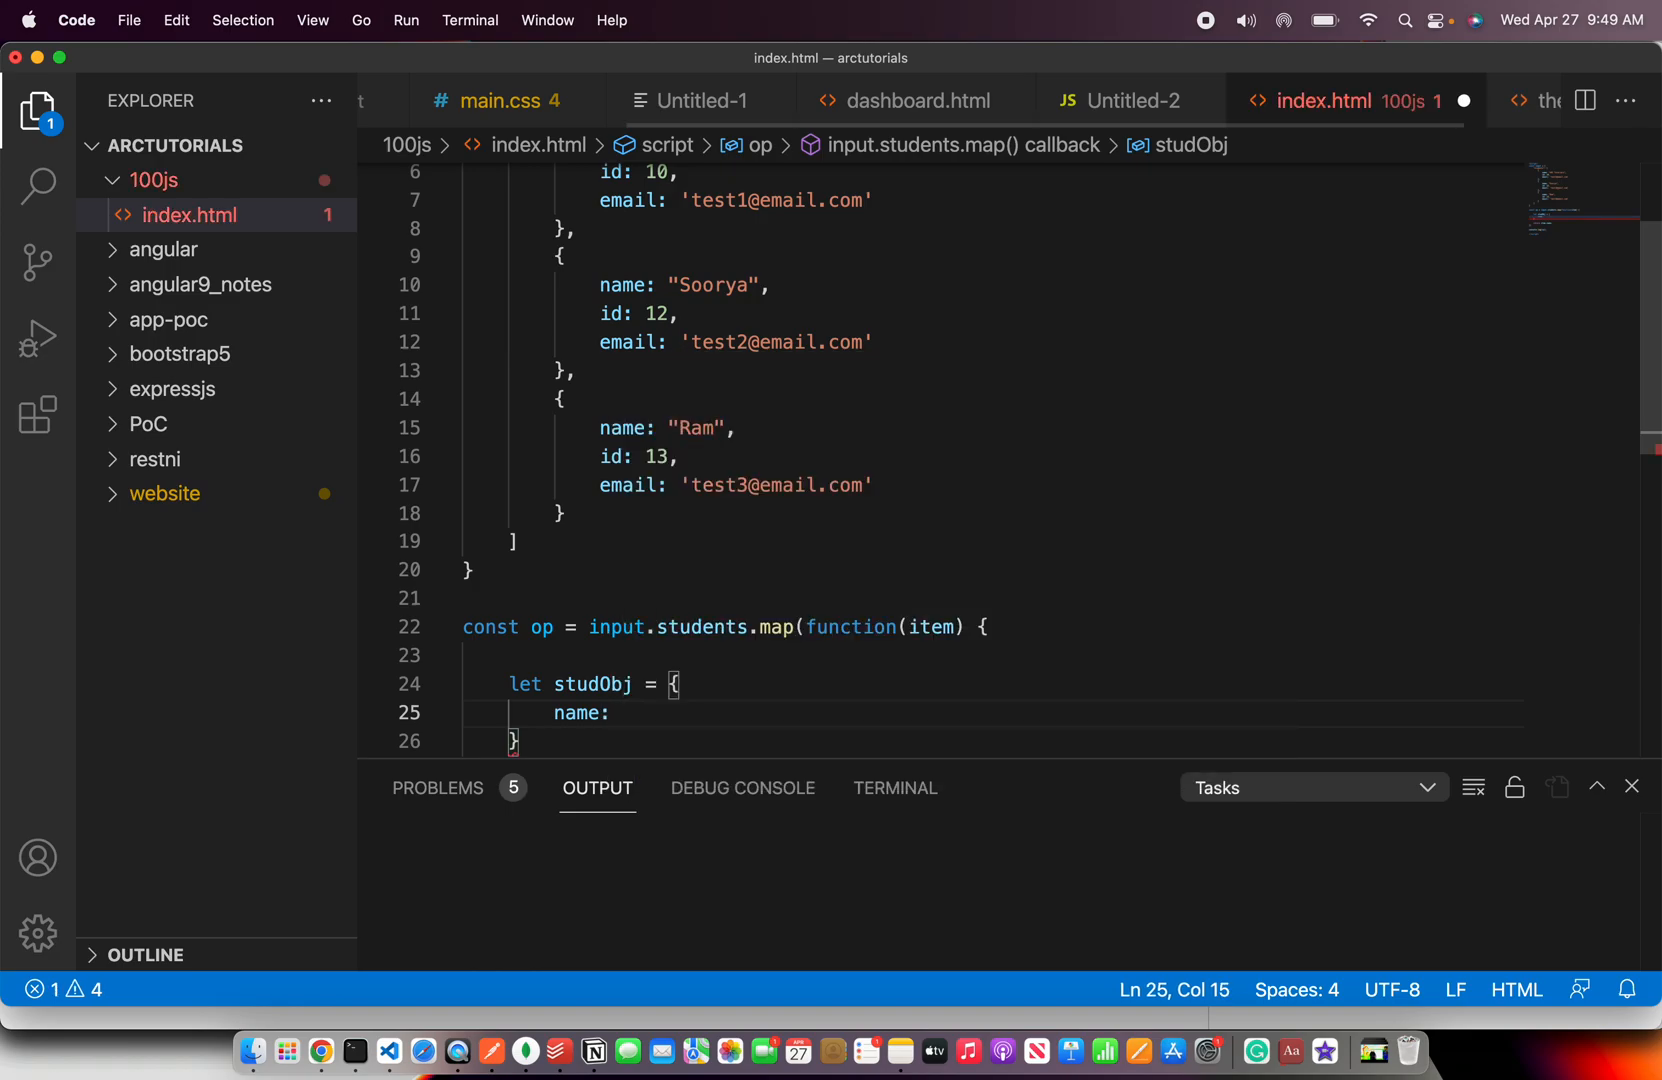
type("item.")
key("Return")
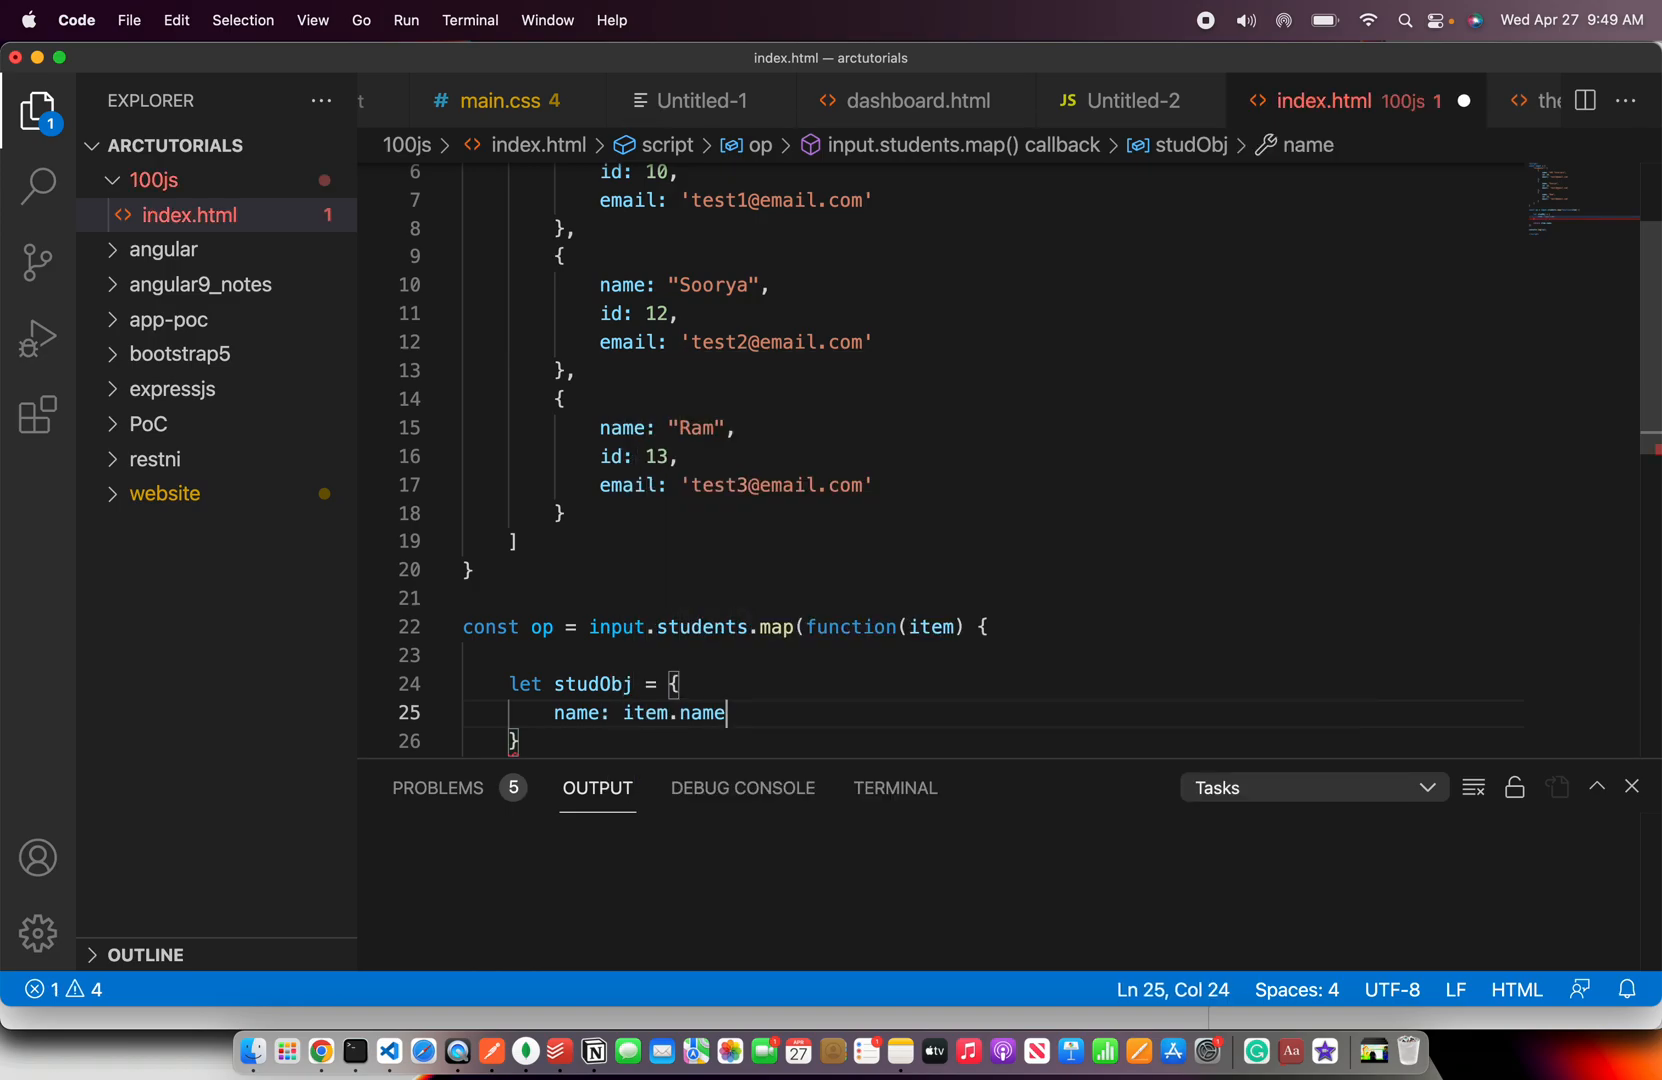
type(",")
key("Return")
type("email")
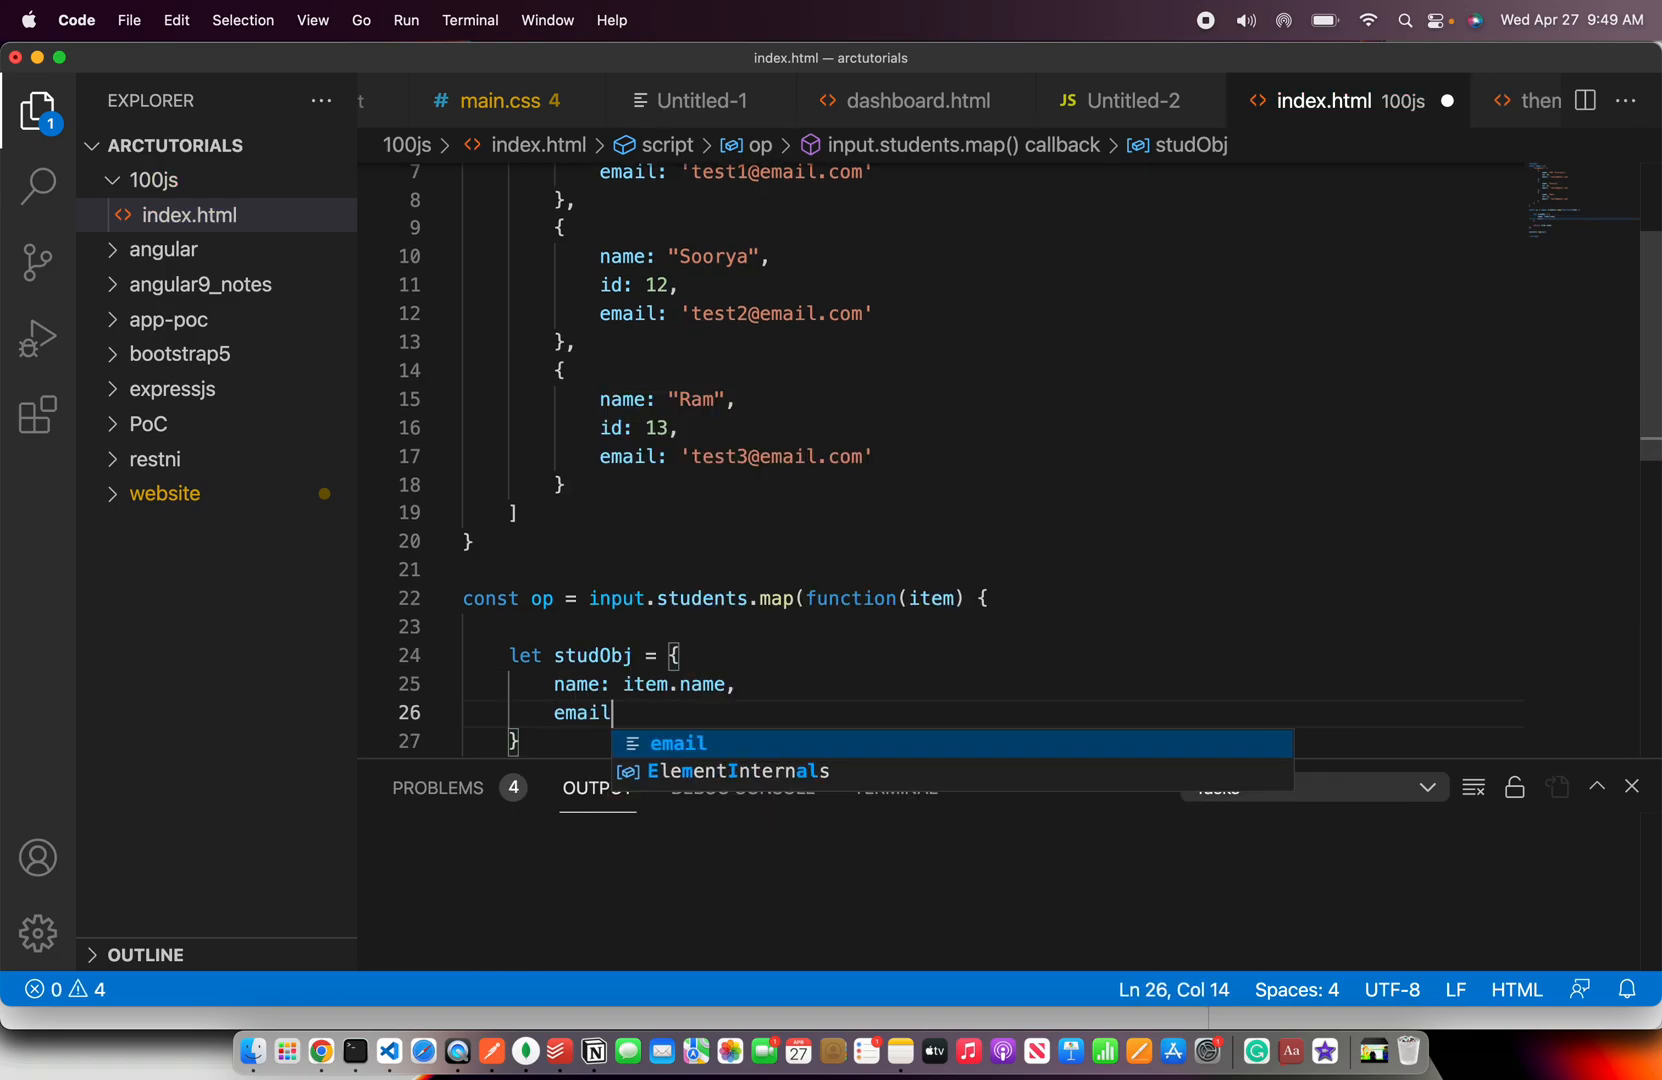
type(": item.")
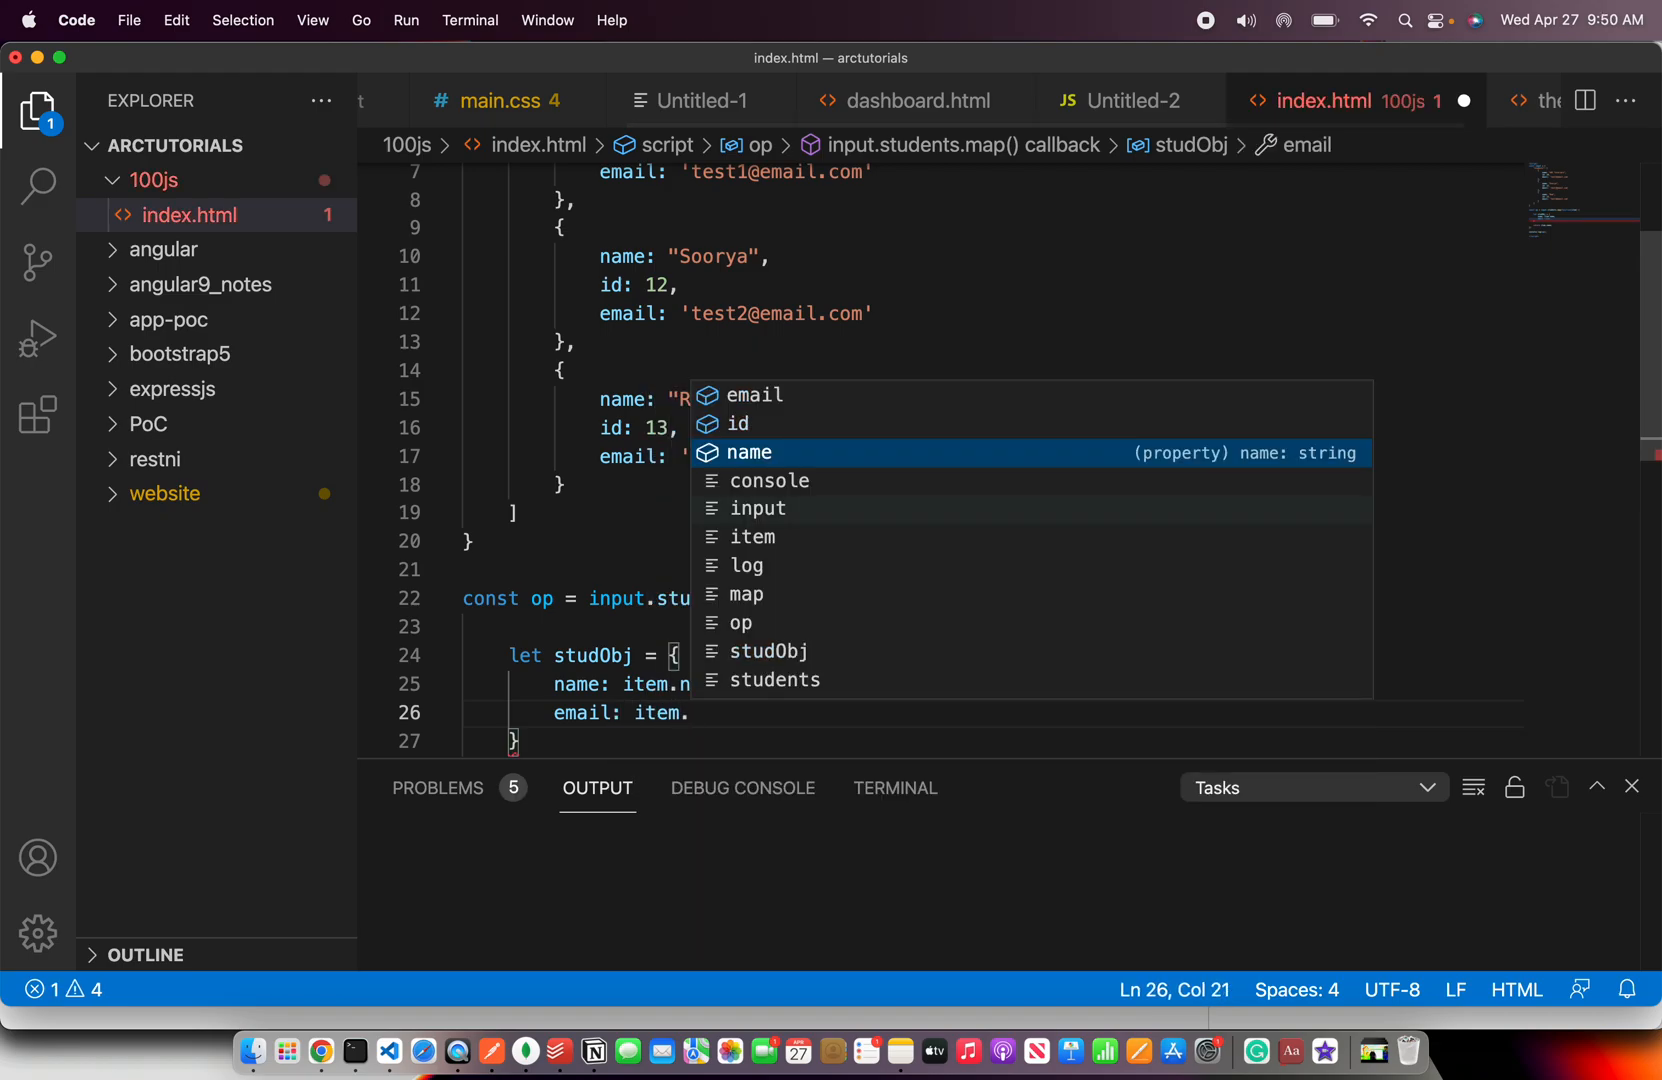
key("Up")
key("Up")
key("Return")
Step: Change the callback's return value from item.name to studObj
key("Down")
key("Down")
key("Down")
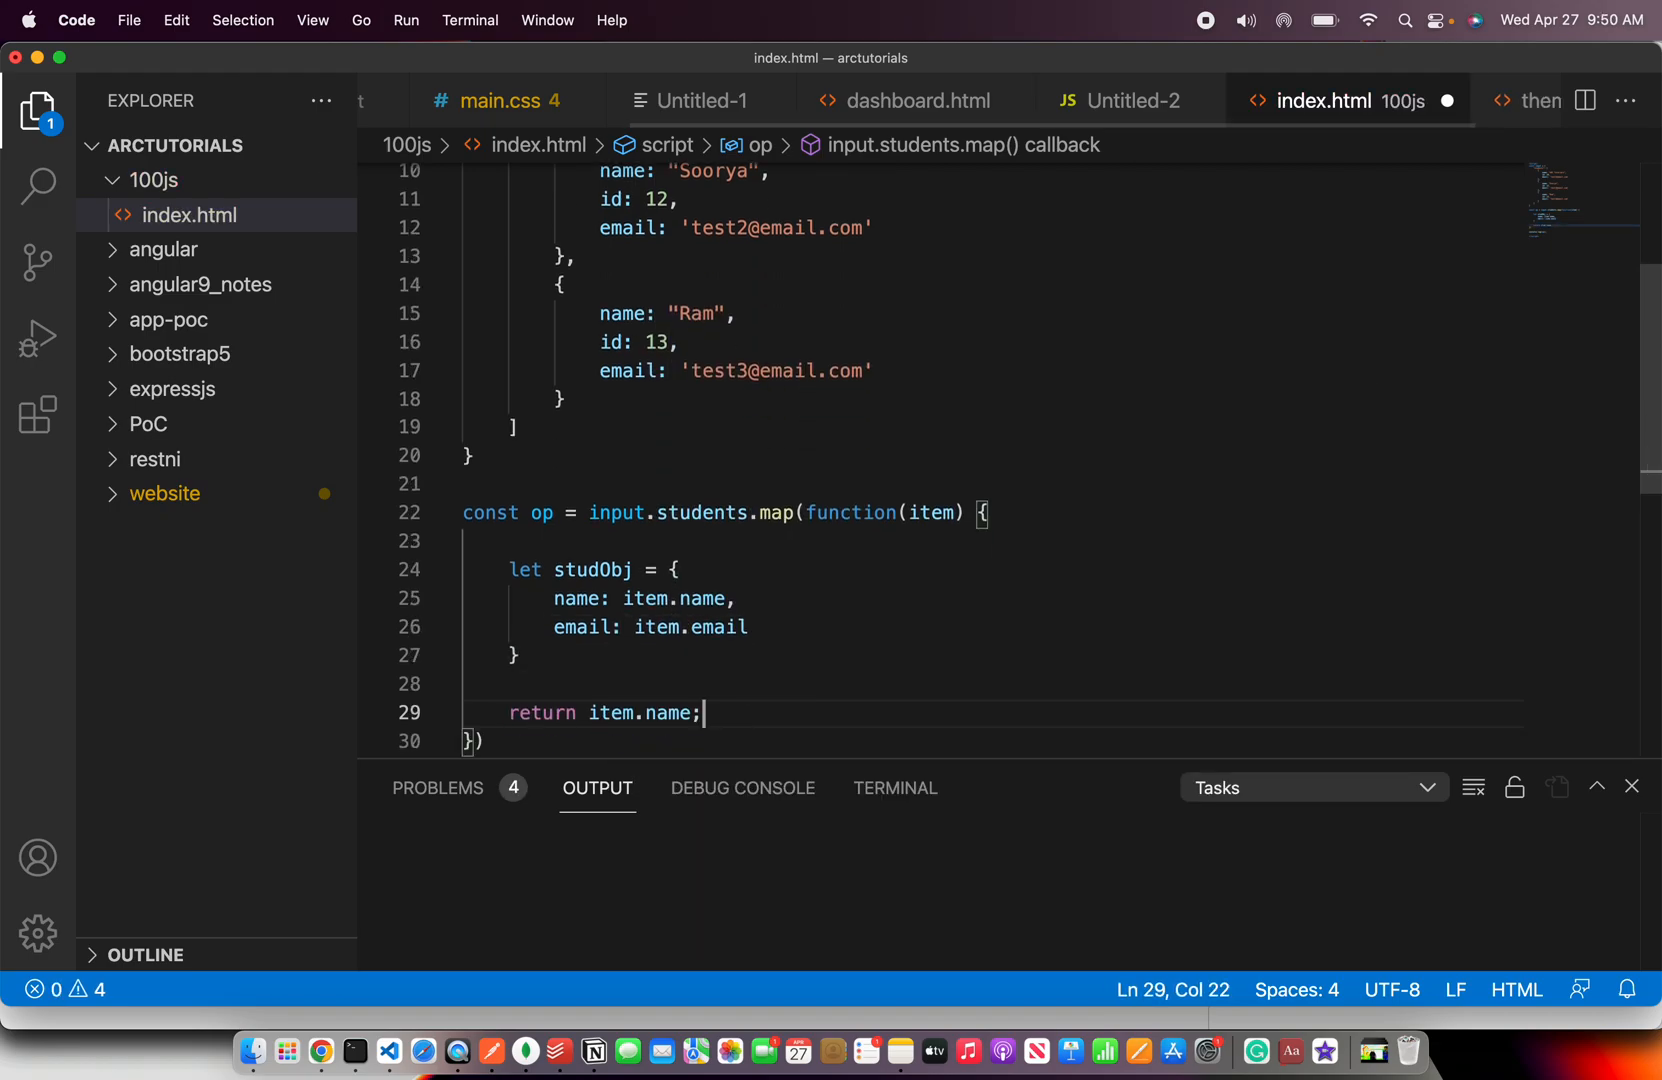
left_click_drag(588, 713, 688, 712)
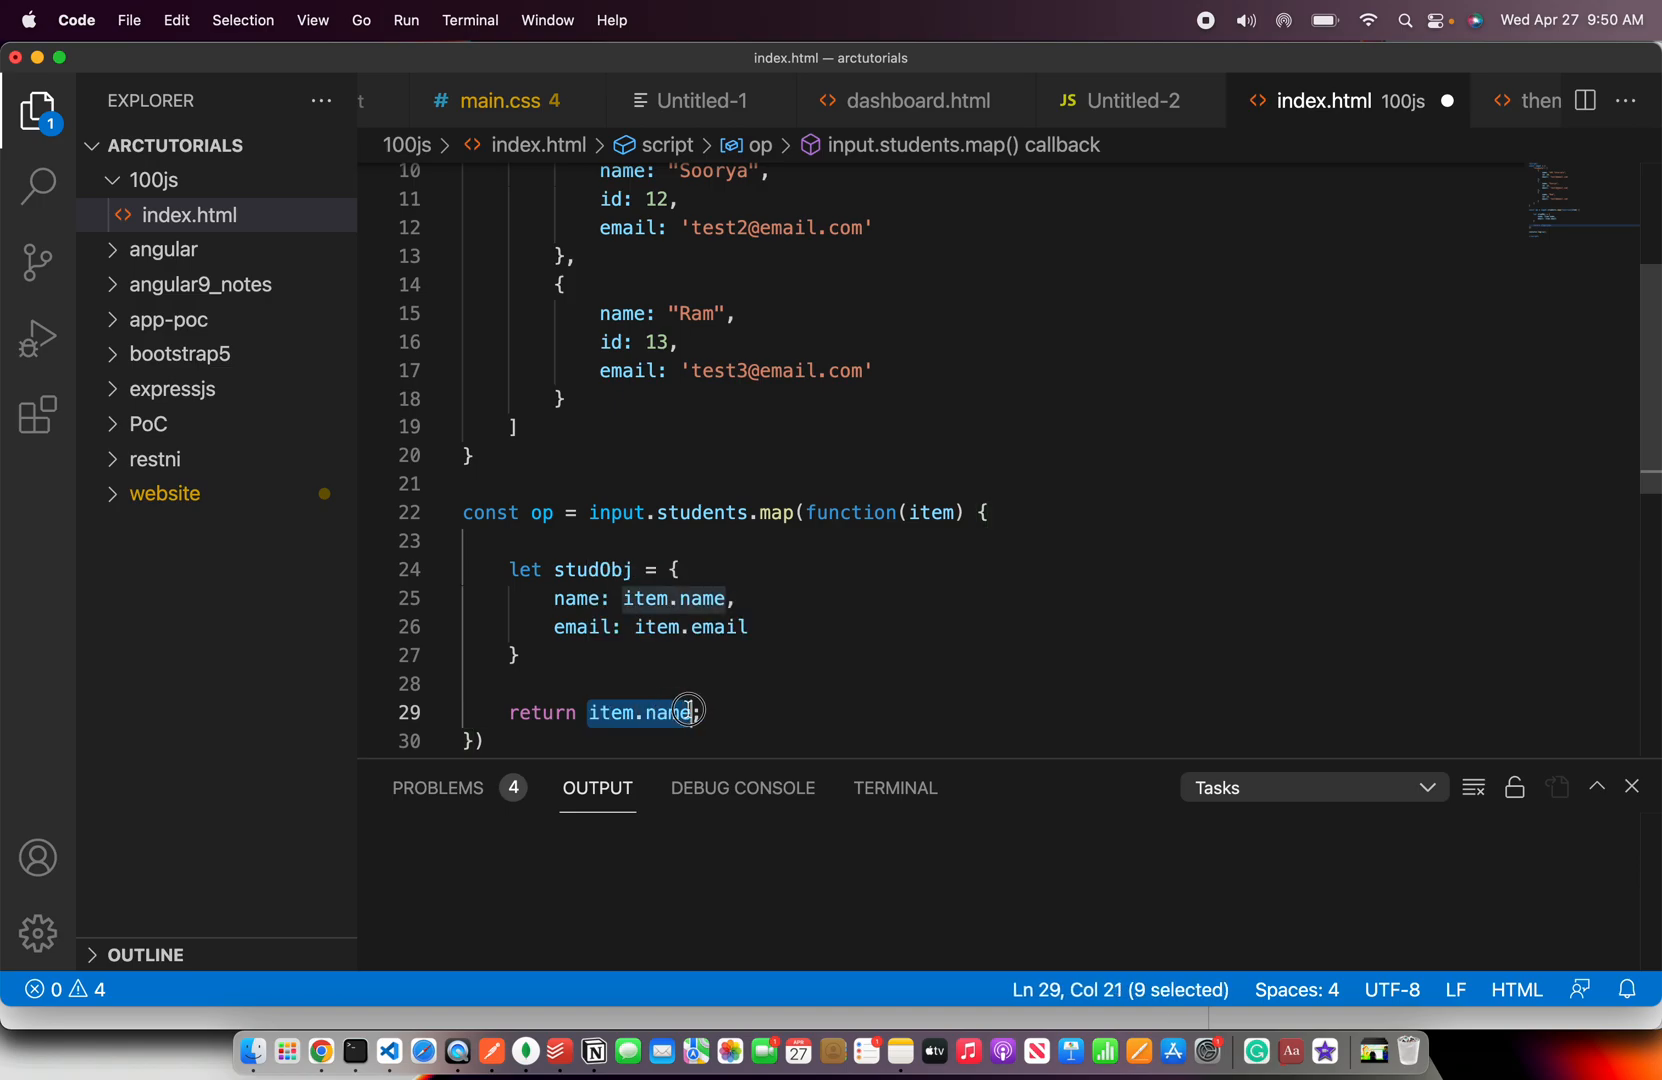
type("stud")
key("Return")
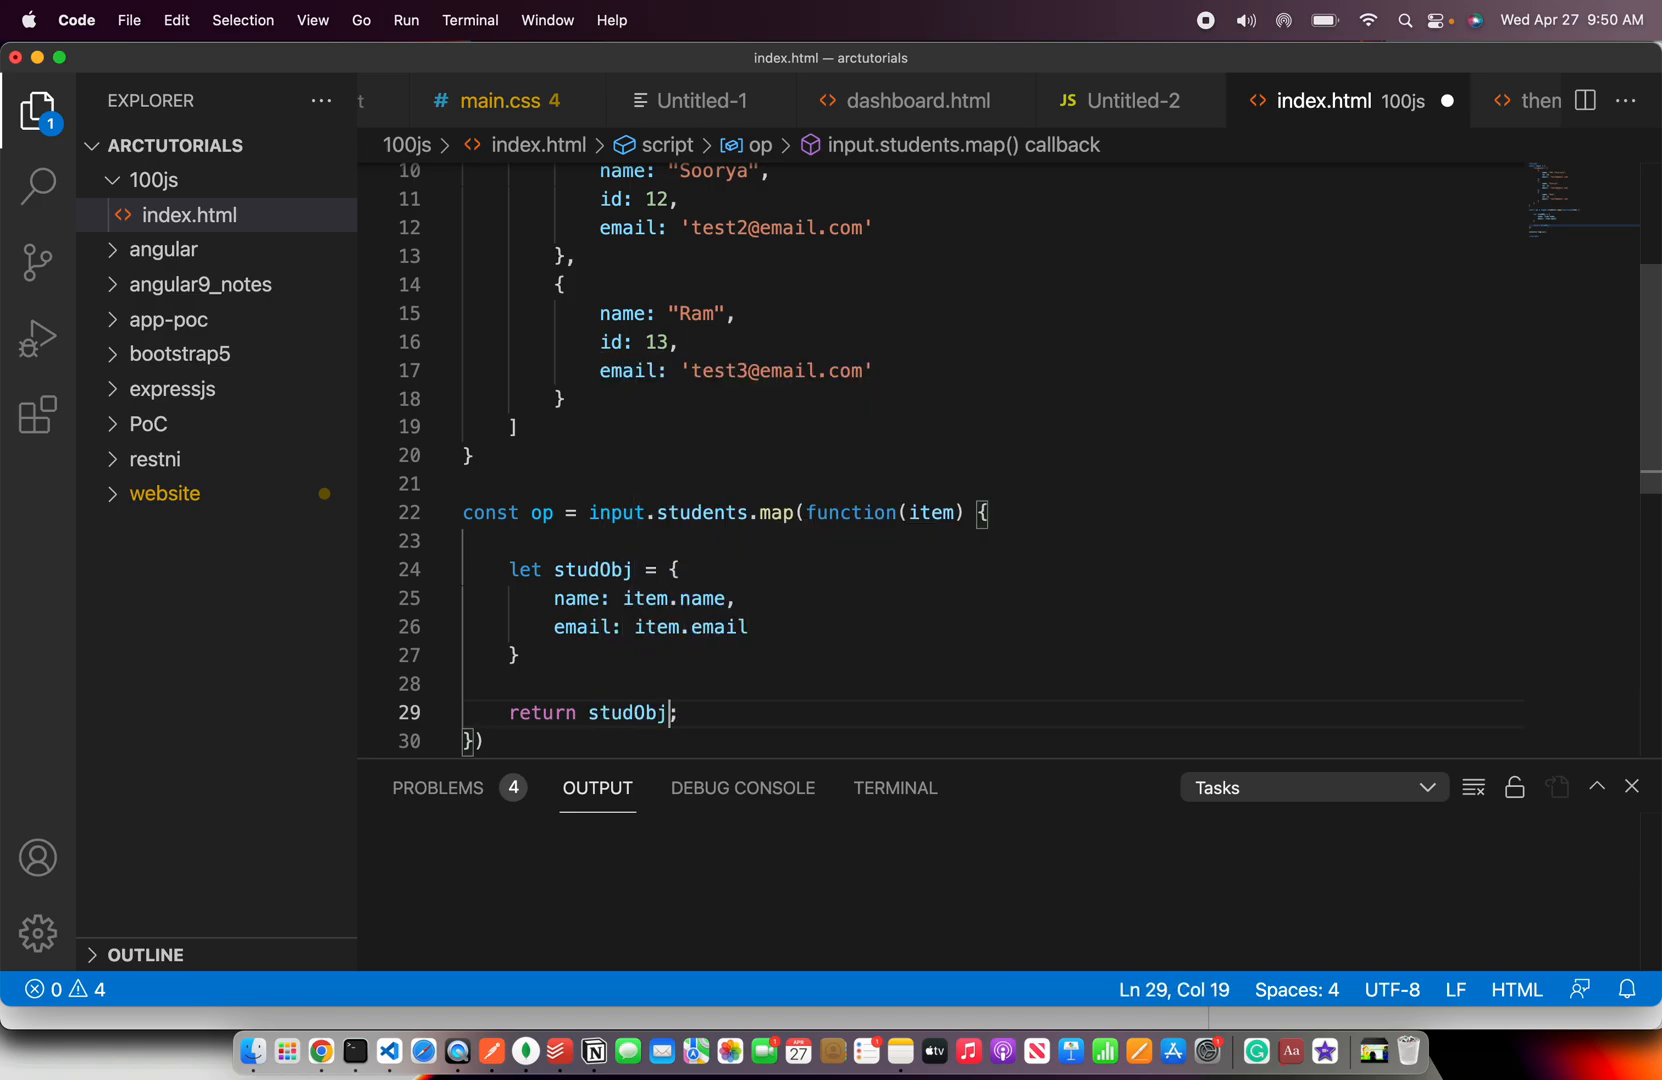
left_click(809, 704)
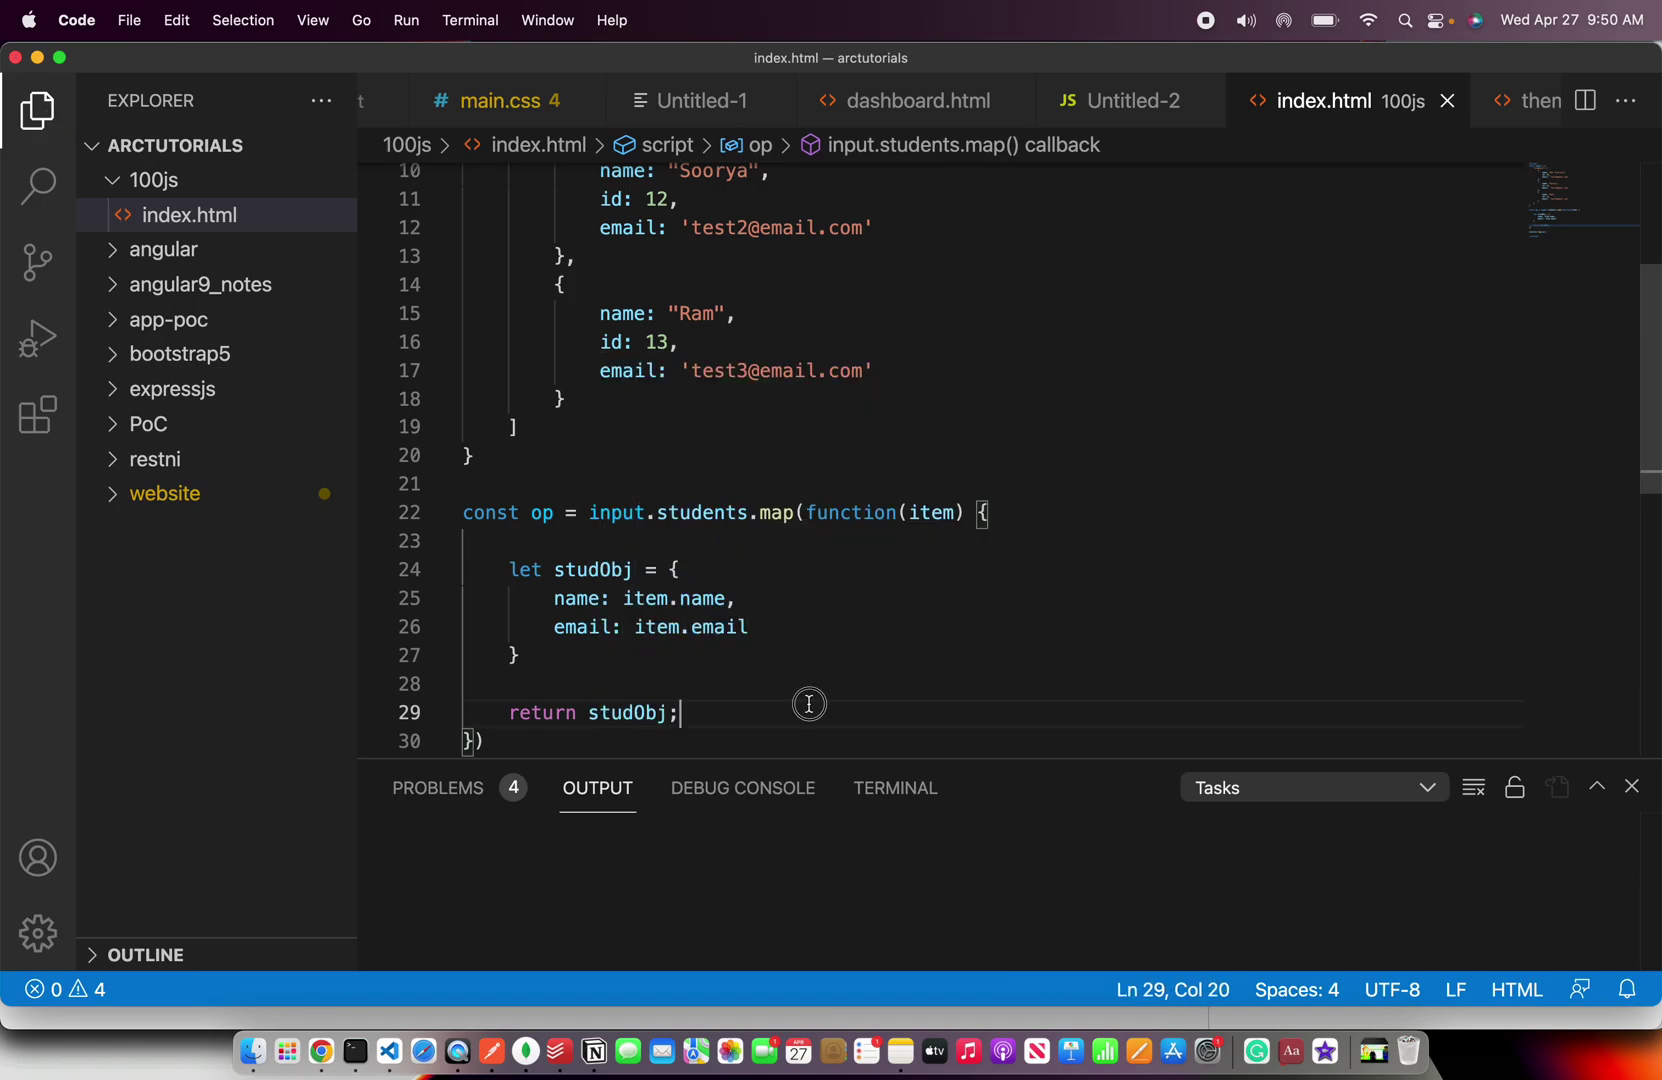
double_click(577, 599)
left_click(599, 628)
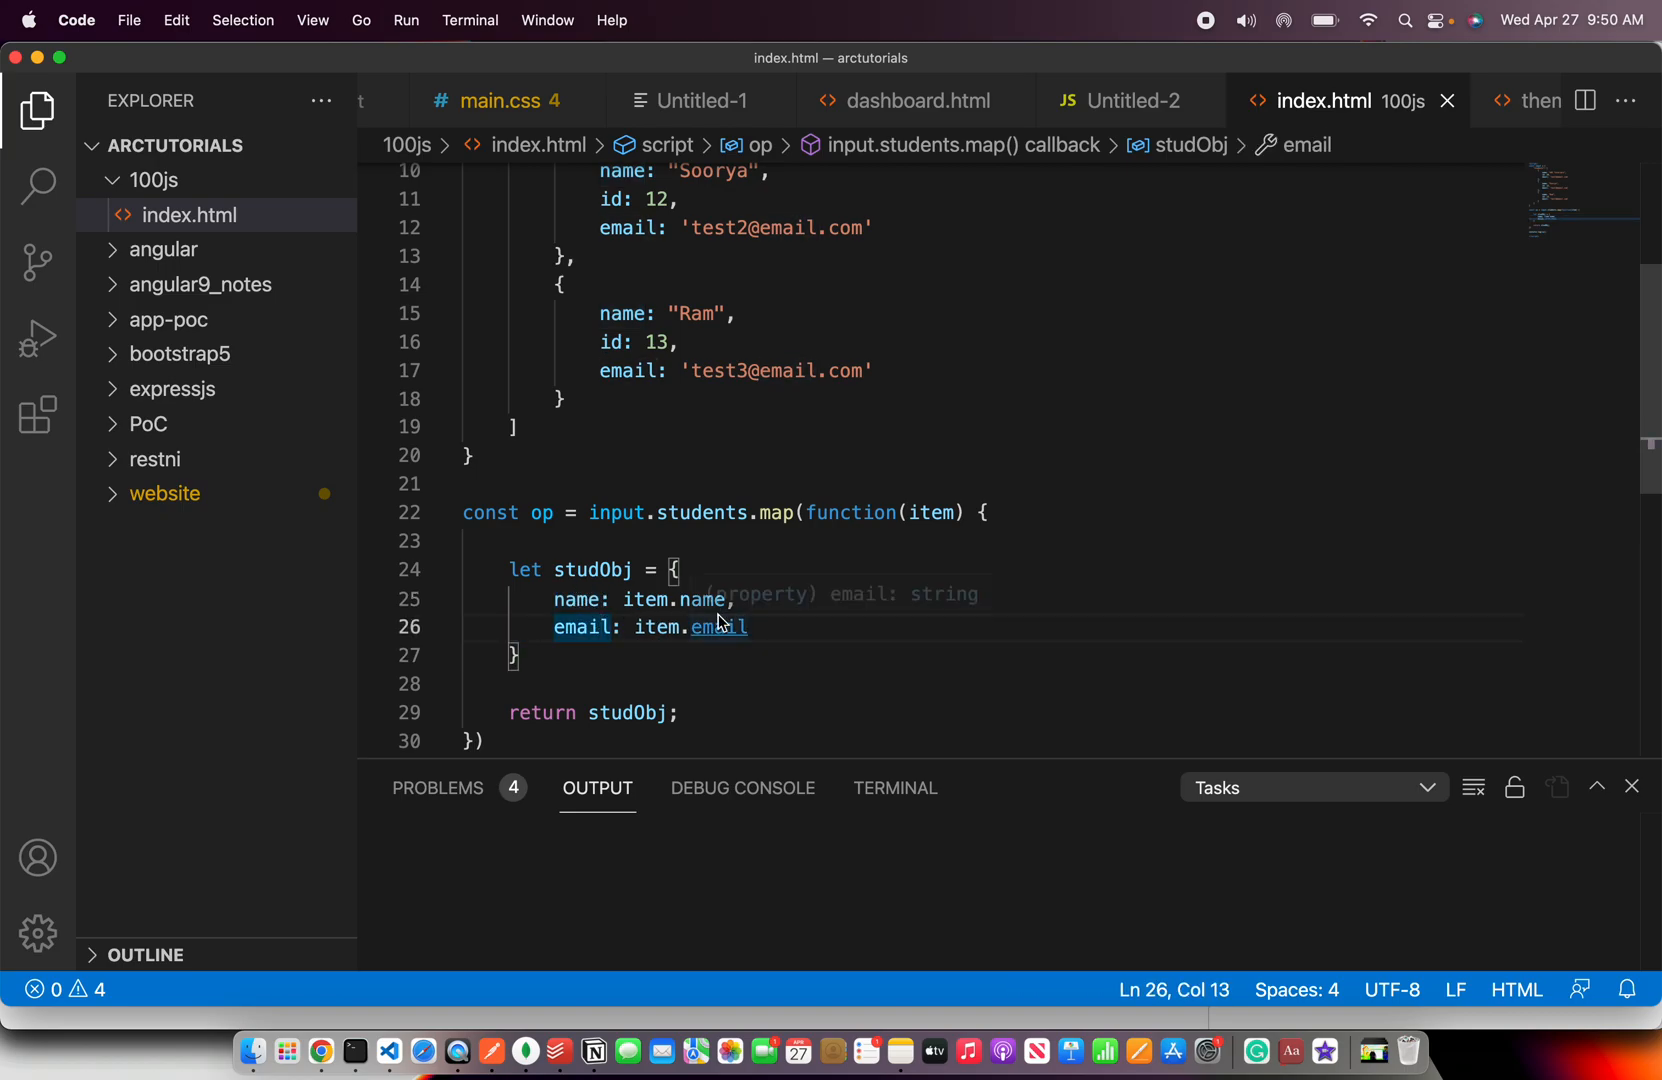
Step: Reload Chrome and expand the logged array to show each student's name and email
key("super+Tab")
key("super+r")
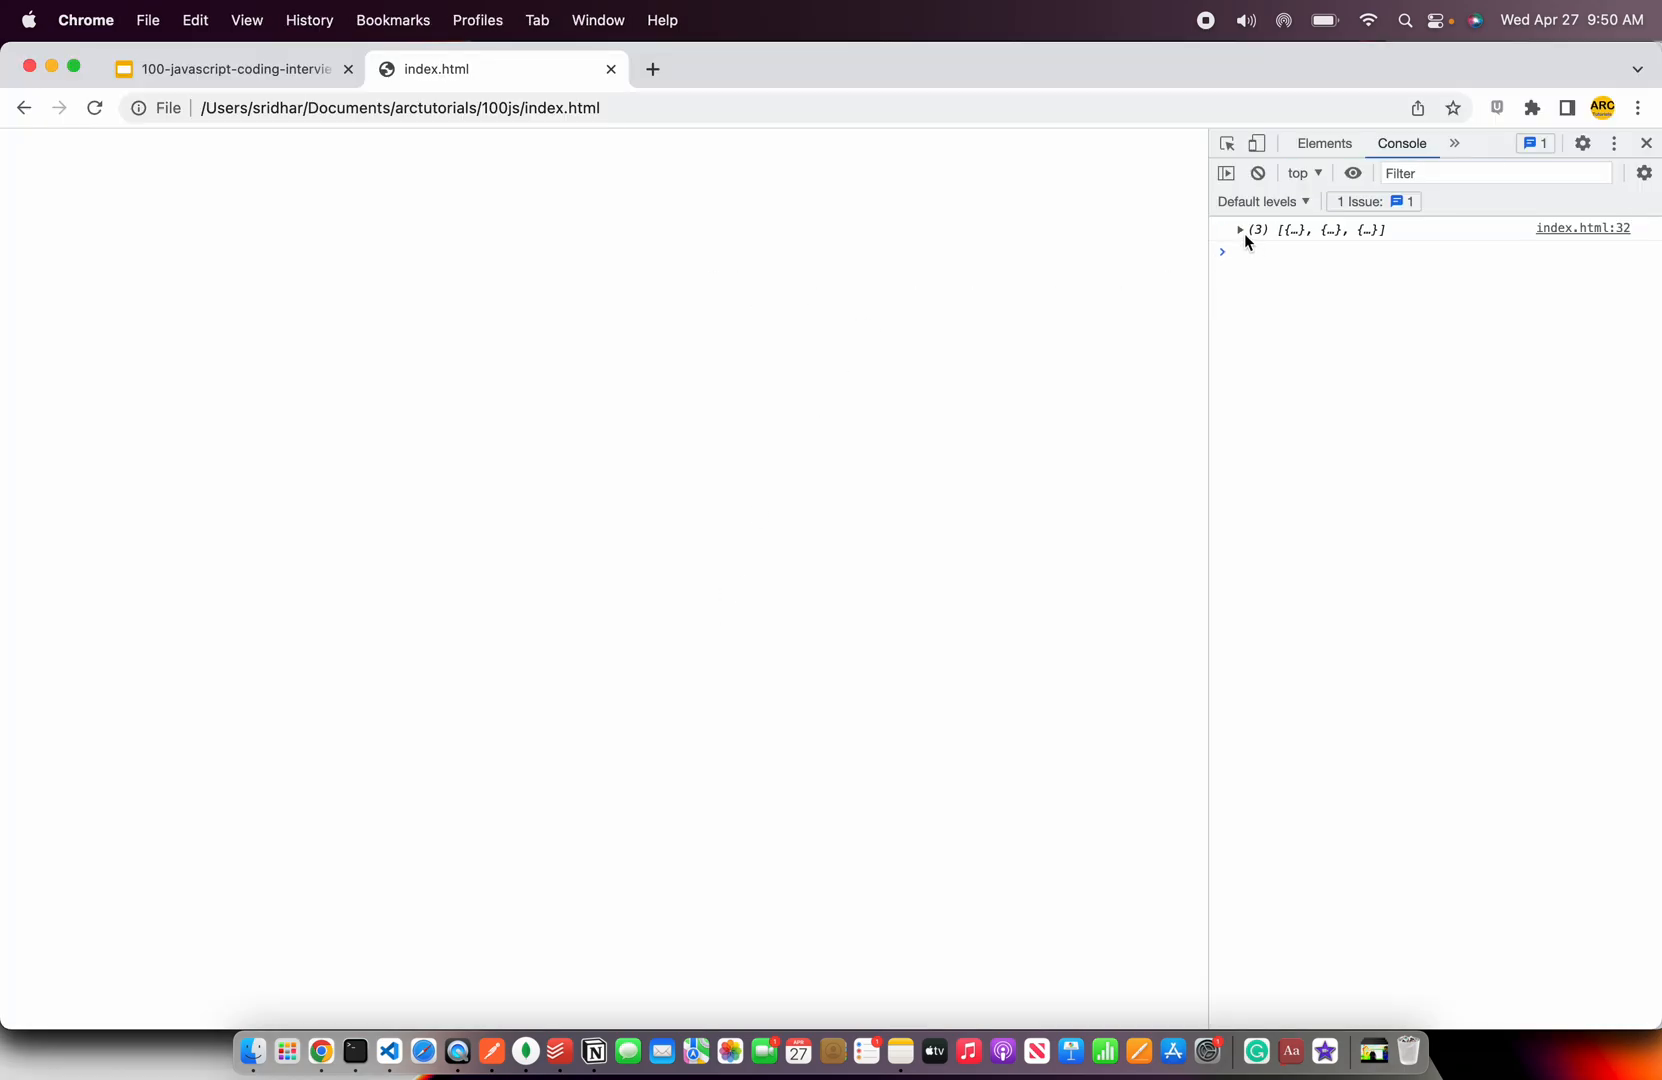
left_click(1240, 230)
left_click(1255, 262)
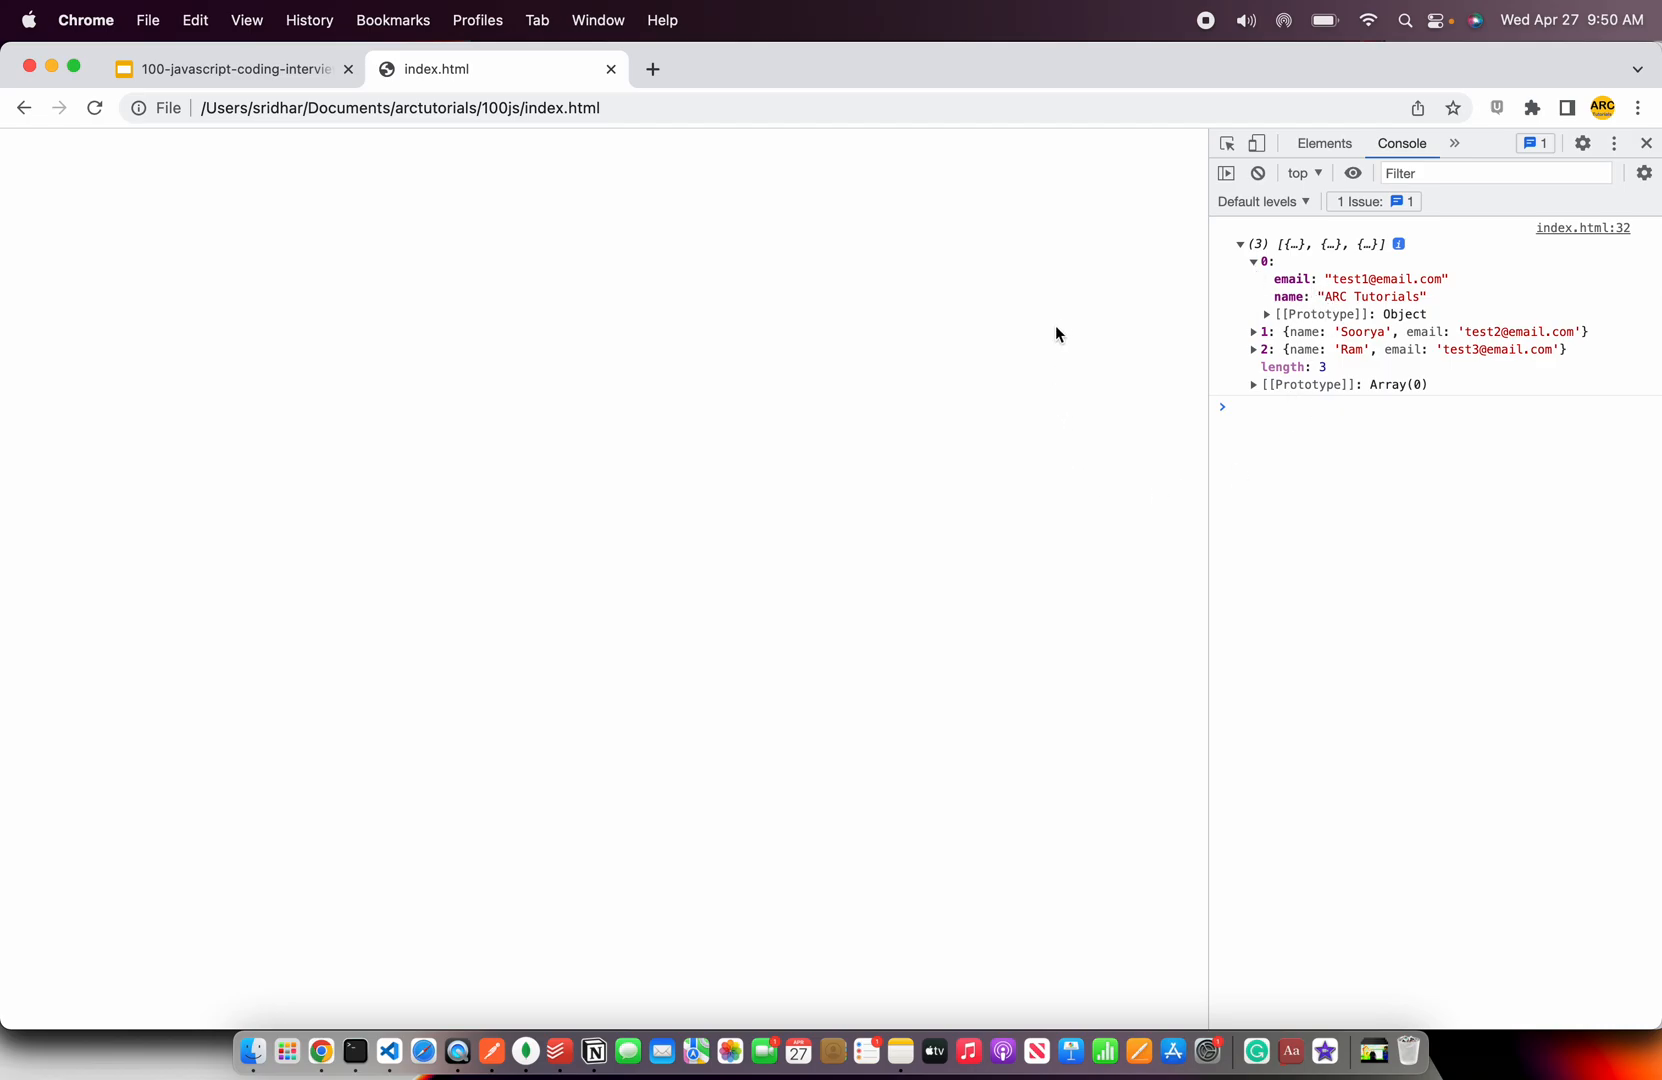
key("super+Tab")
left_click(981, 457)
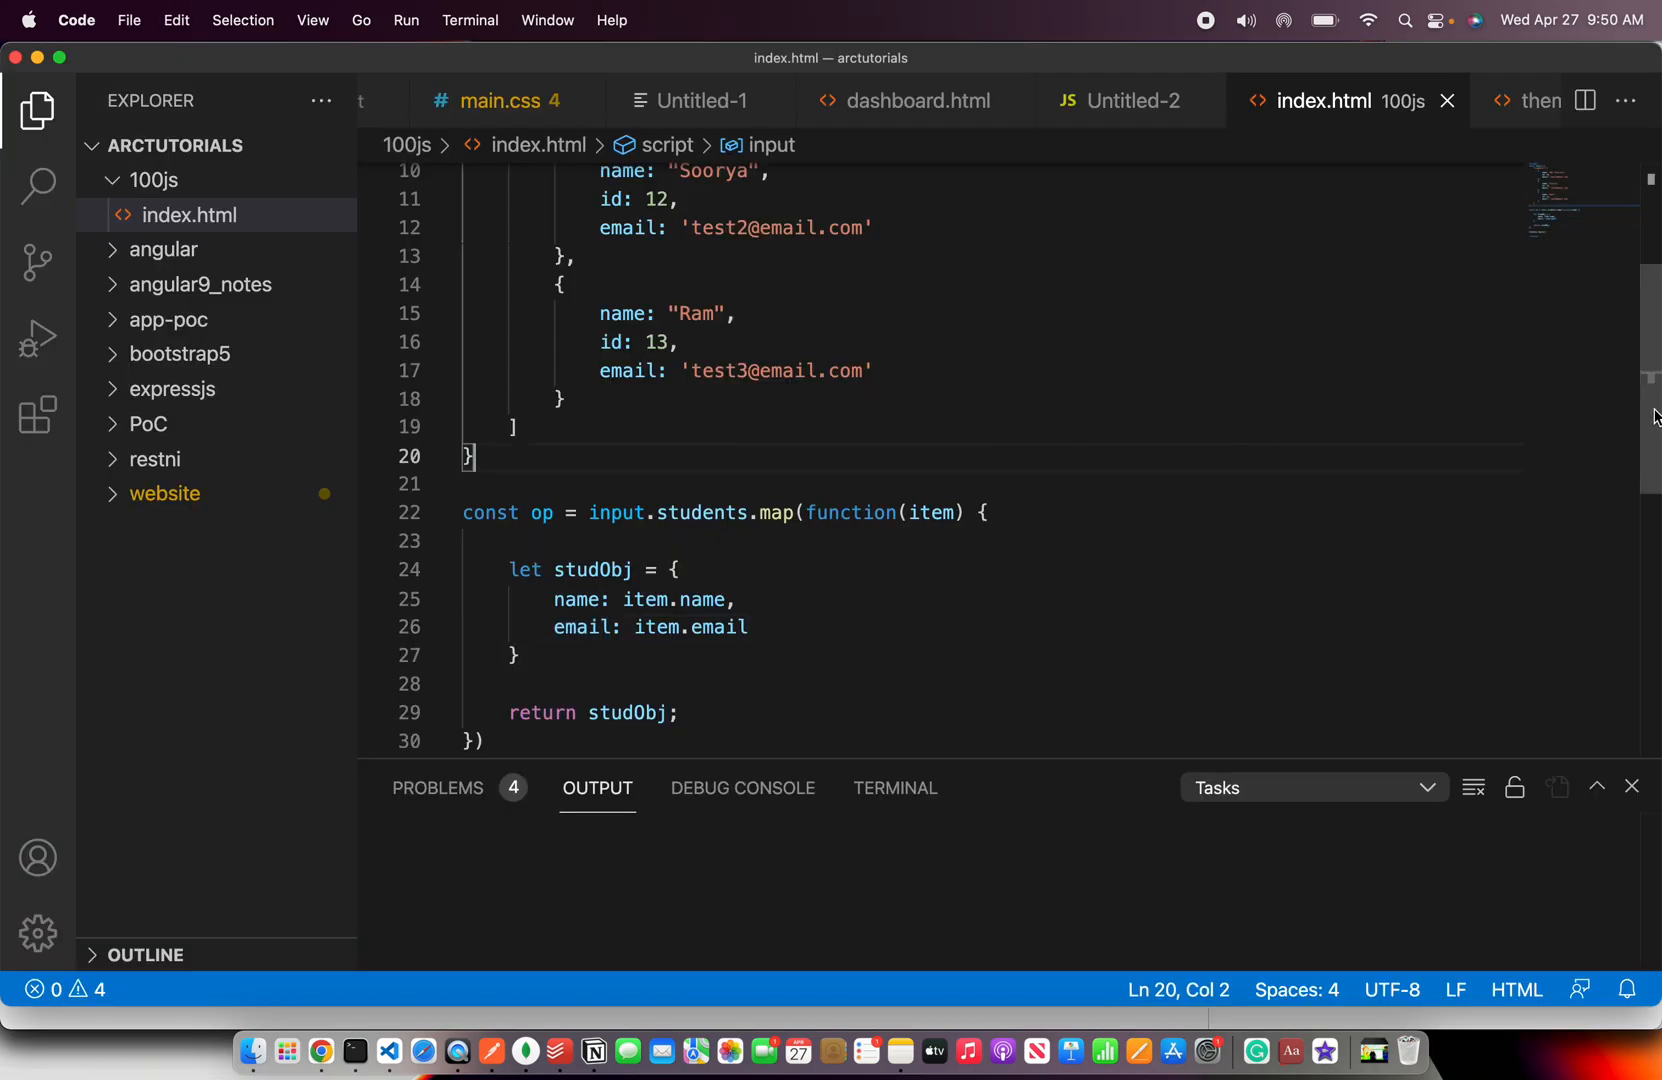
scroll(1351, 414, "up", 5)
left_click(817, 415)
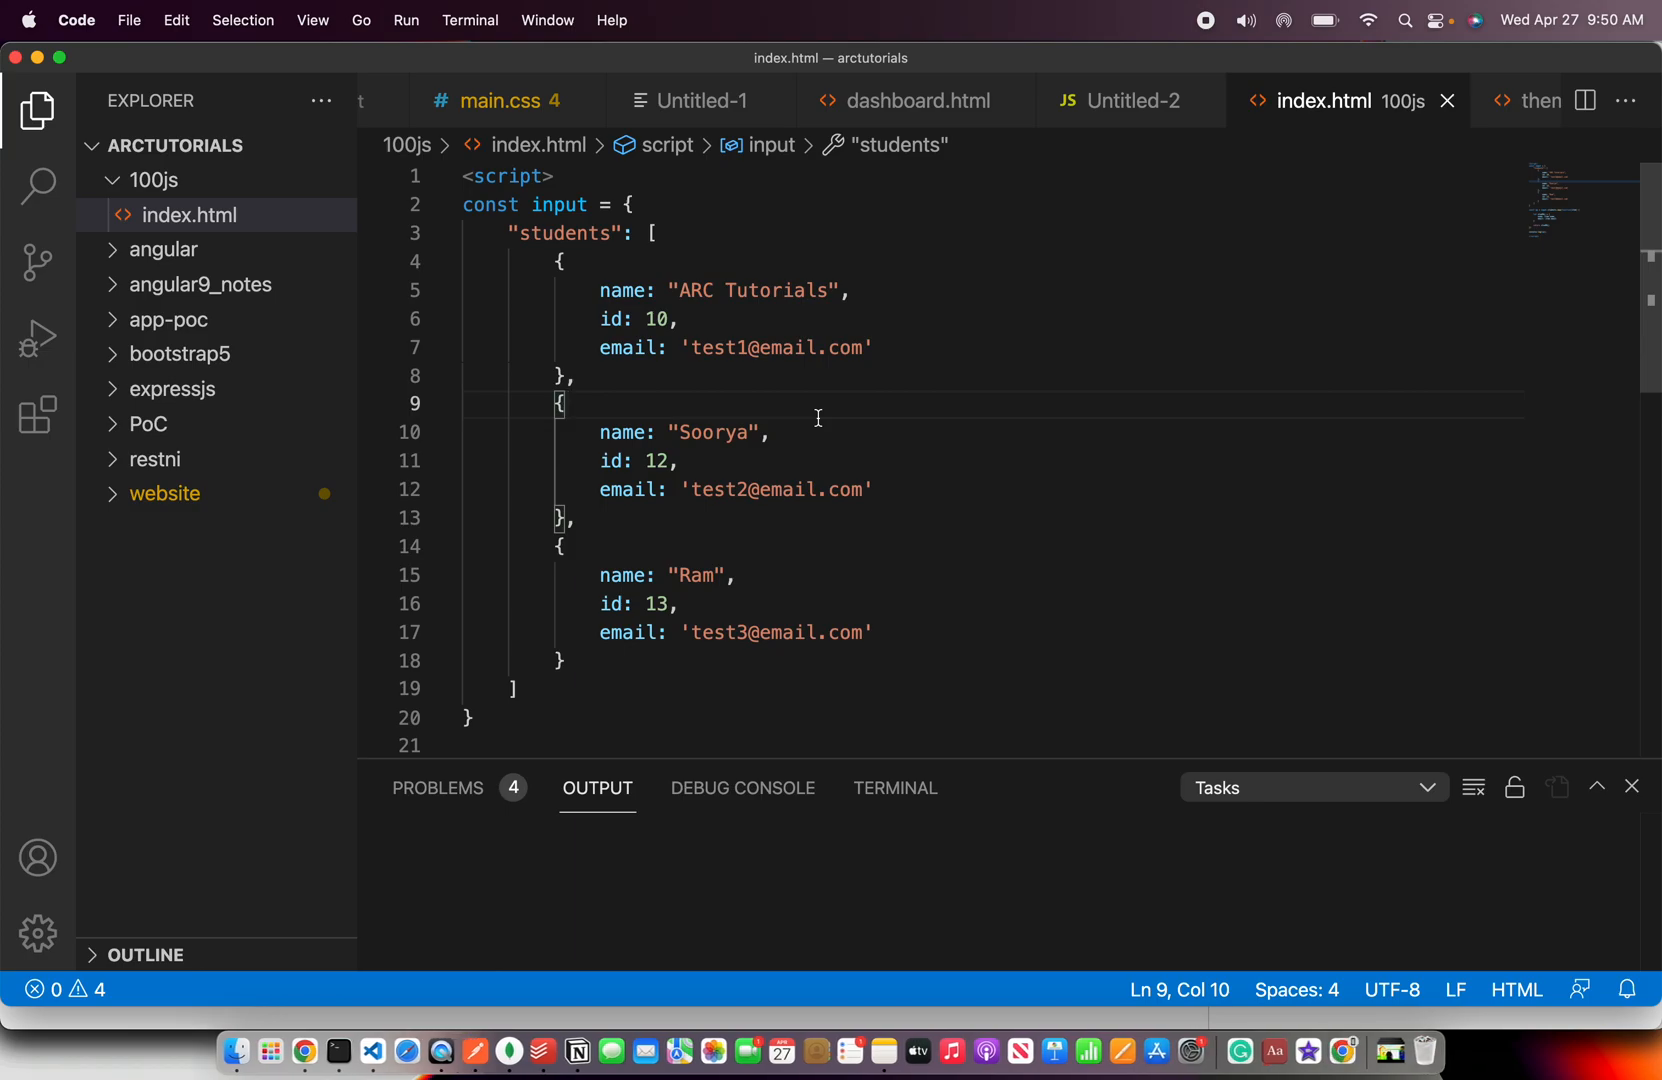
key("Down")
key("Down")
key("Down")
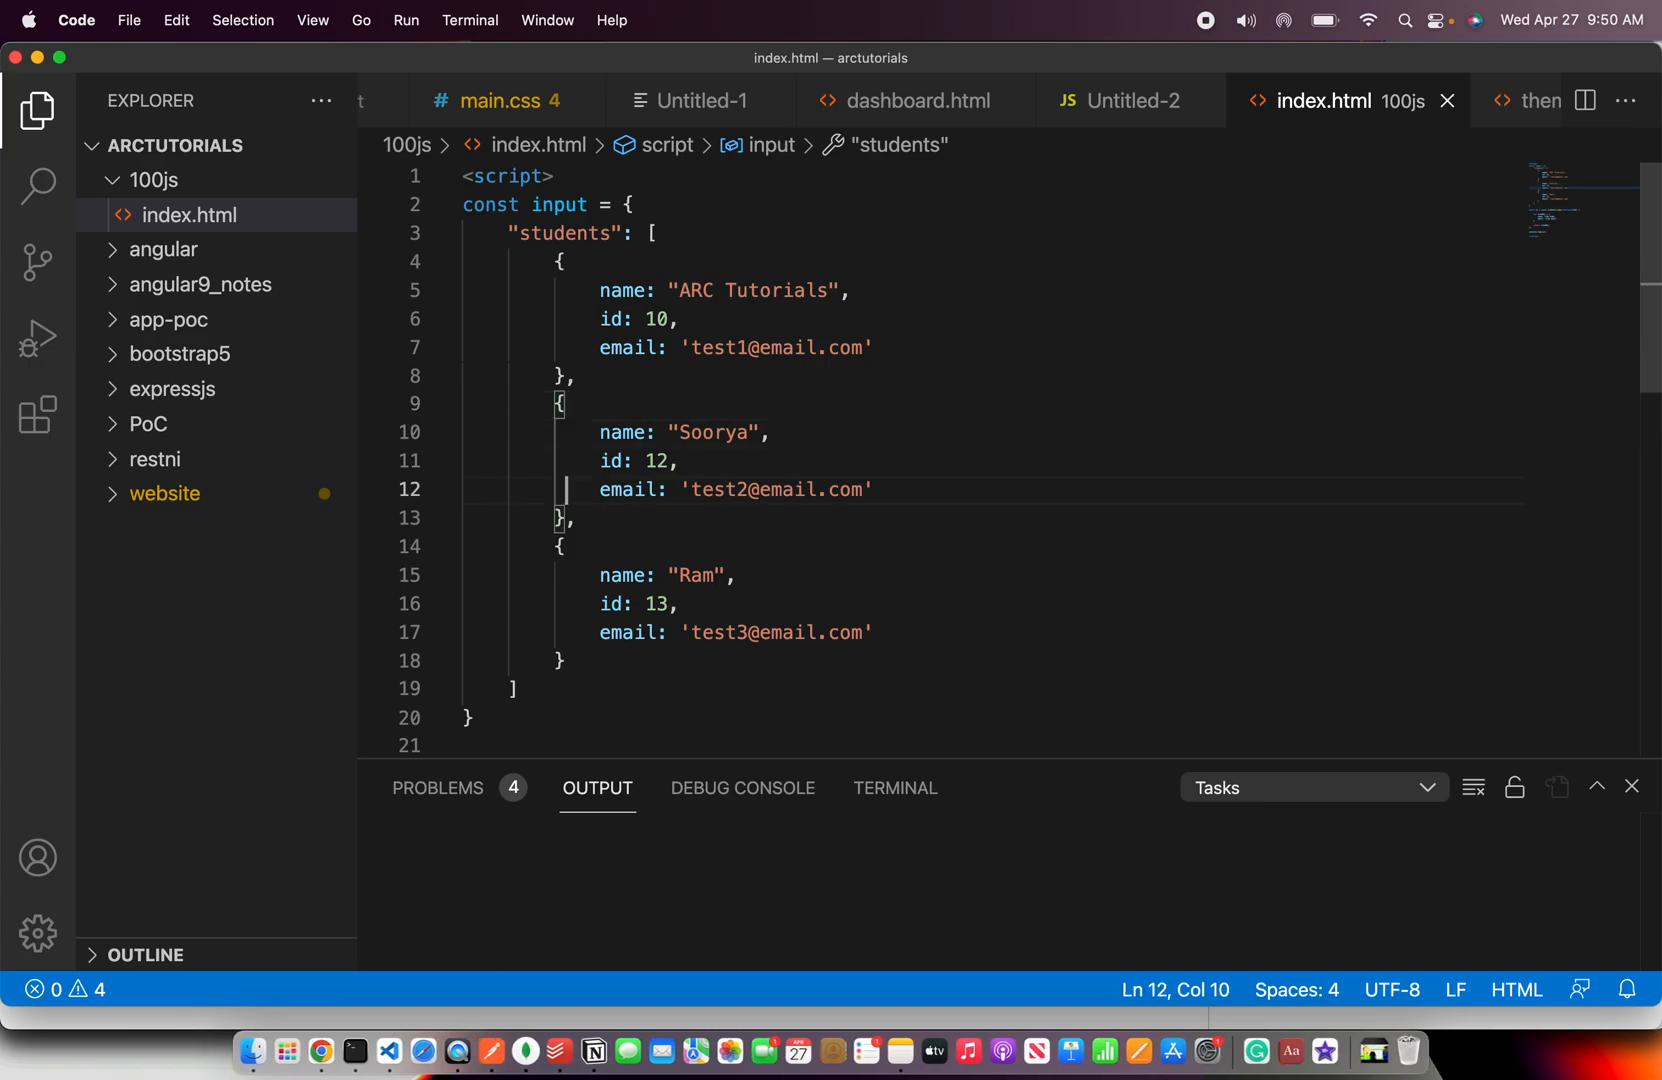
key("Down")
key("Down")
key("Down")
key("Down")
key("Down")
key("Down")
key("Down")
key("Down")
key("Down")
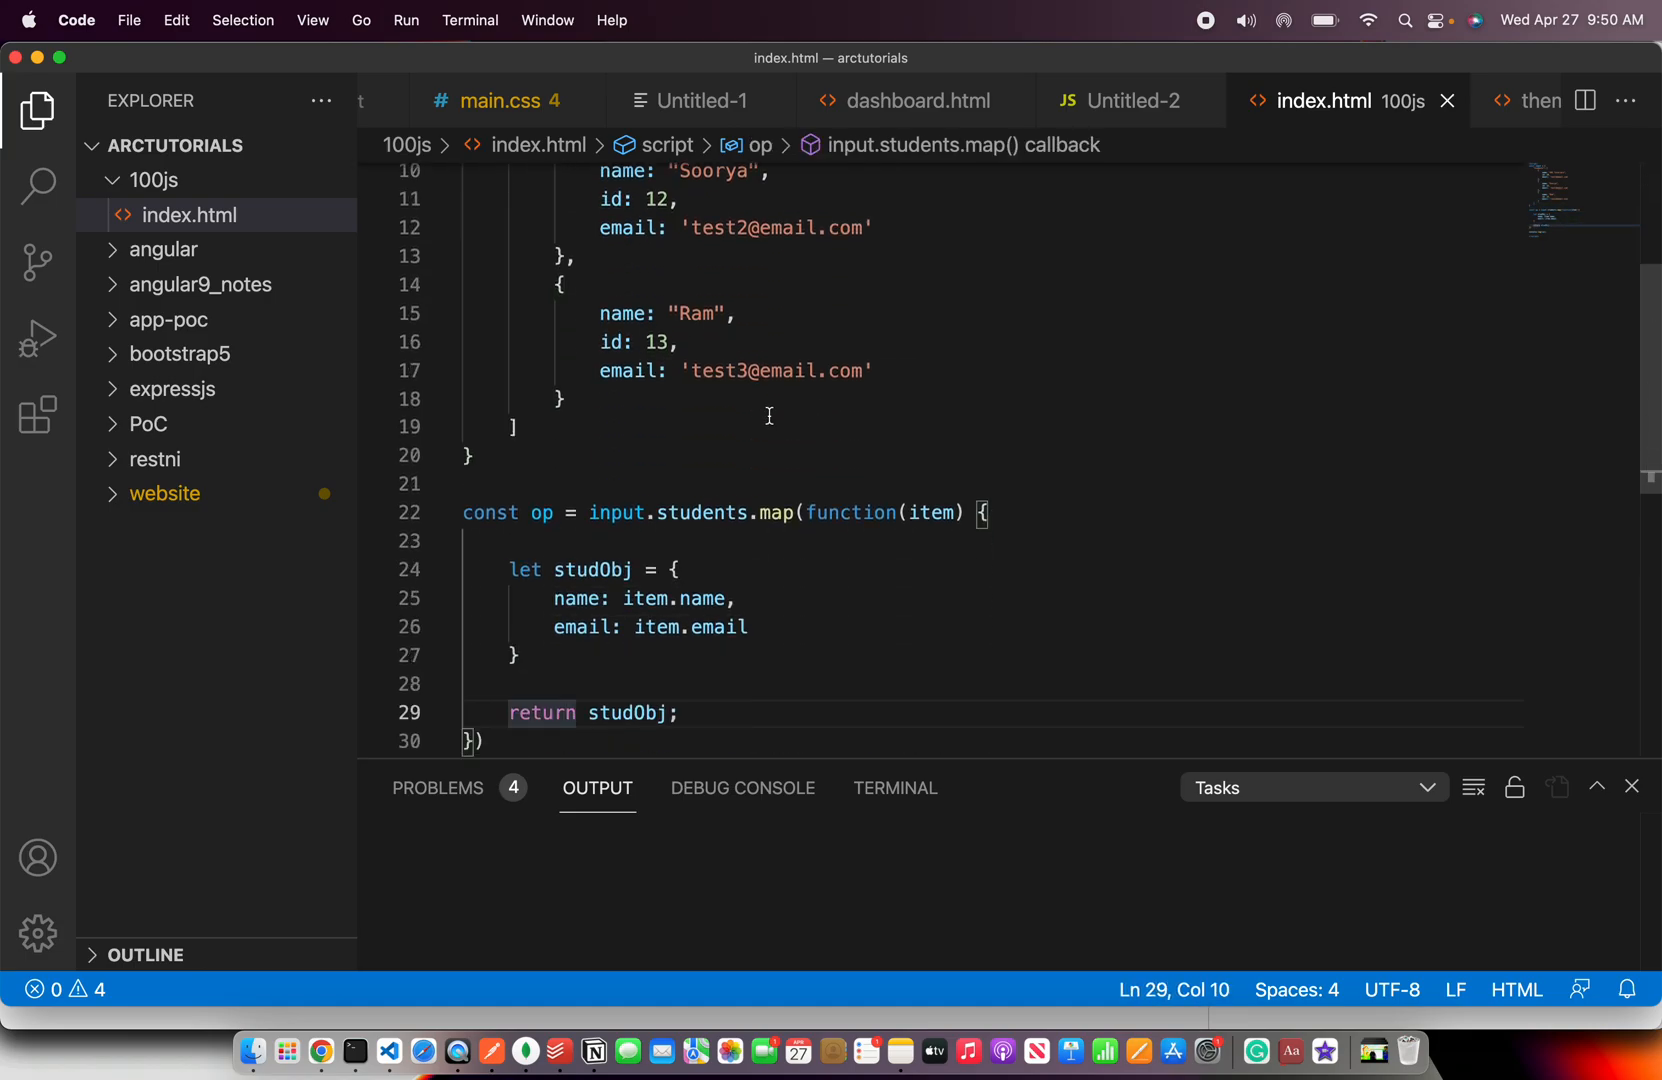
double_click(932, 513)
left_click(844, 599)
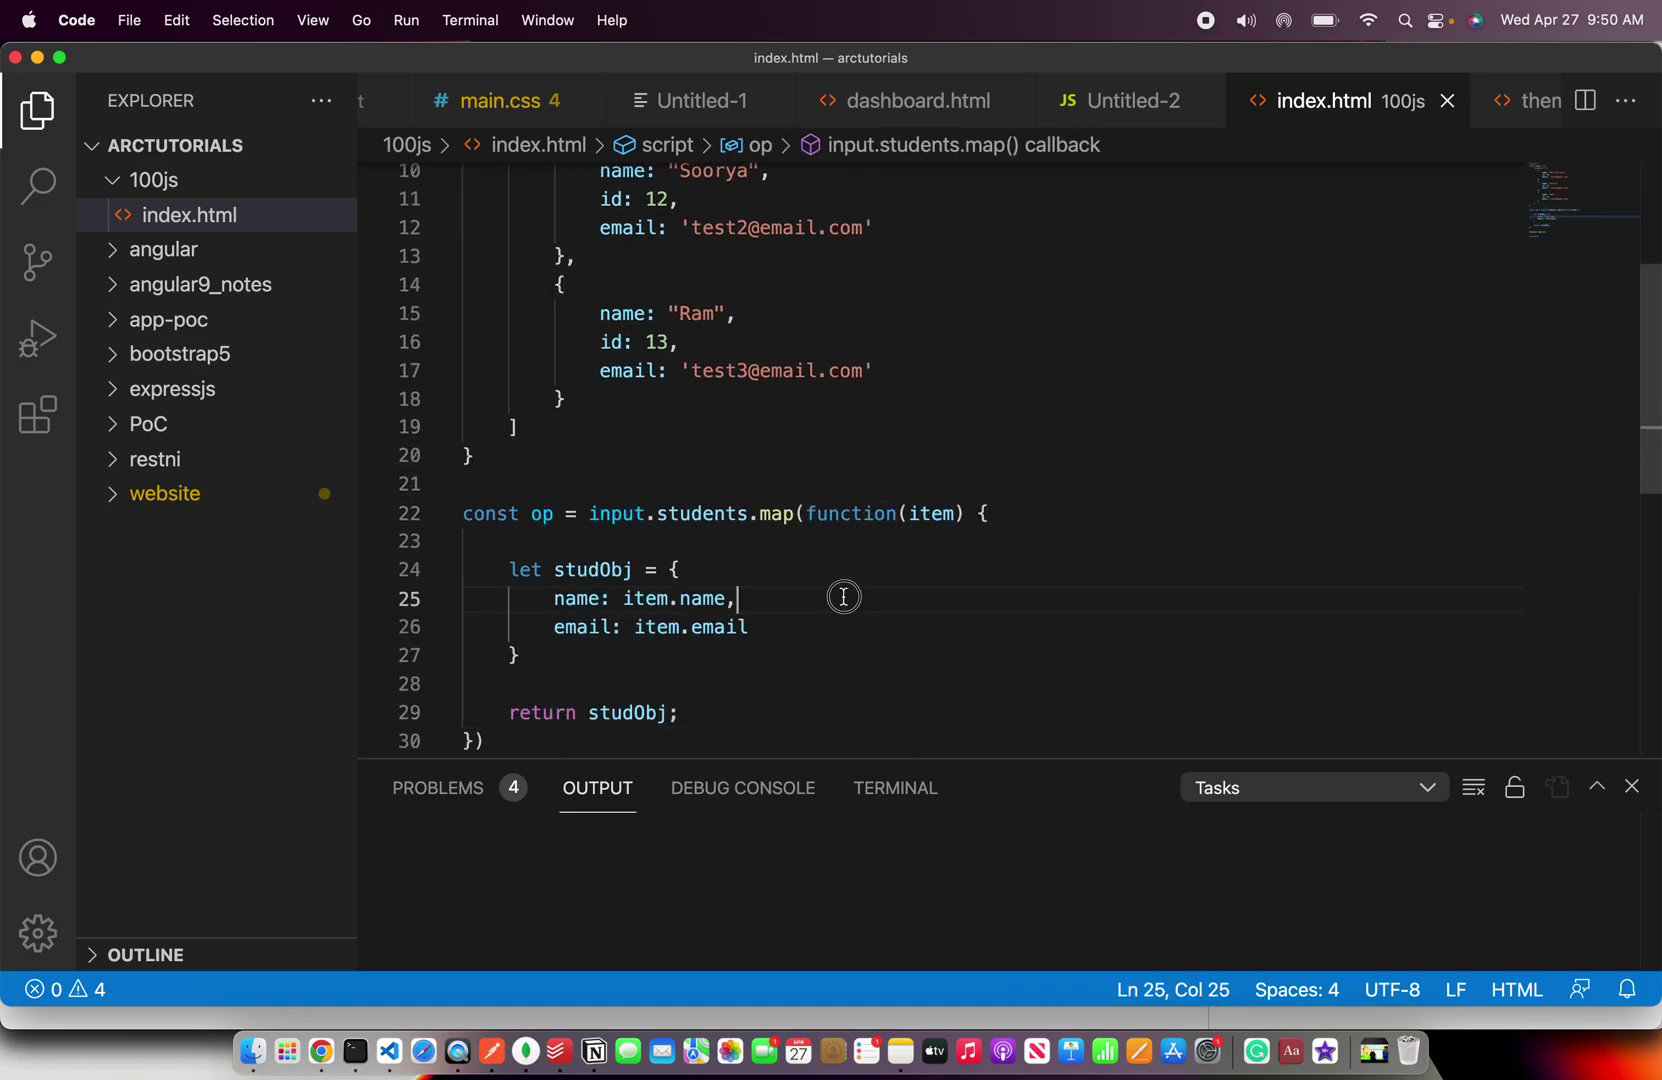
left_click(708, 654)
key("Down")
key("Down")
key("Down")
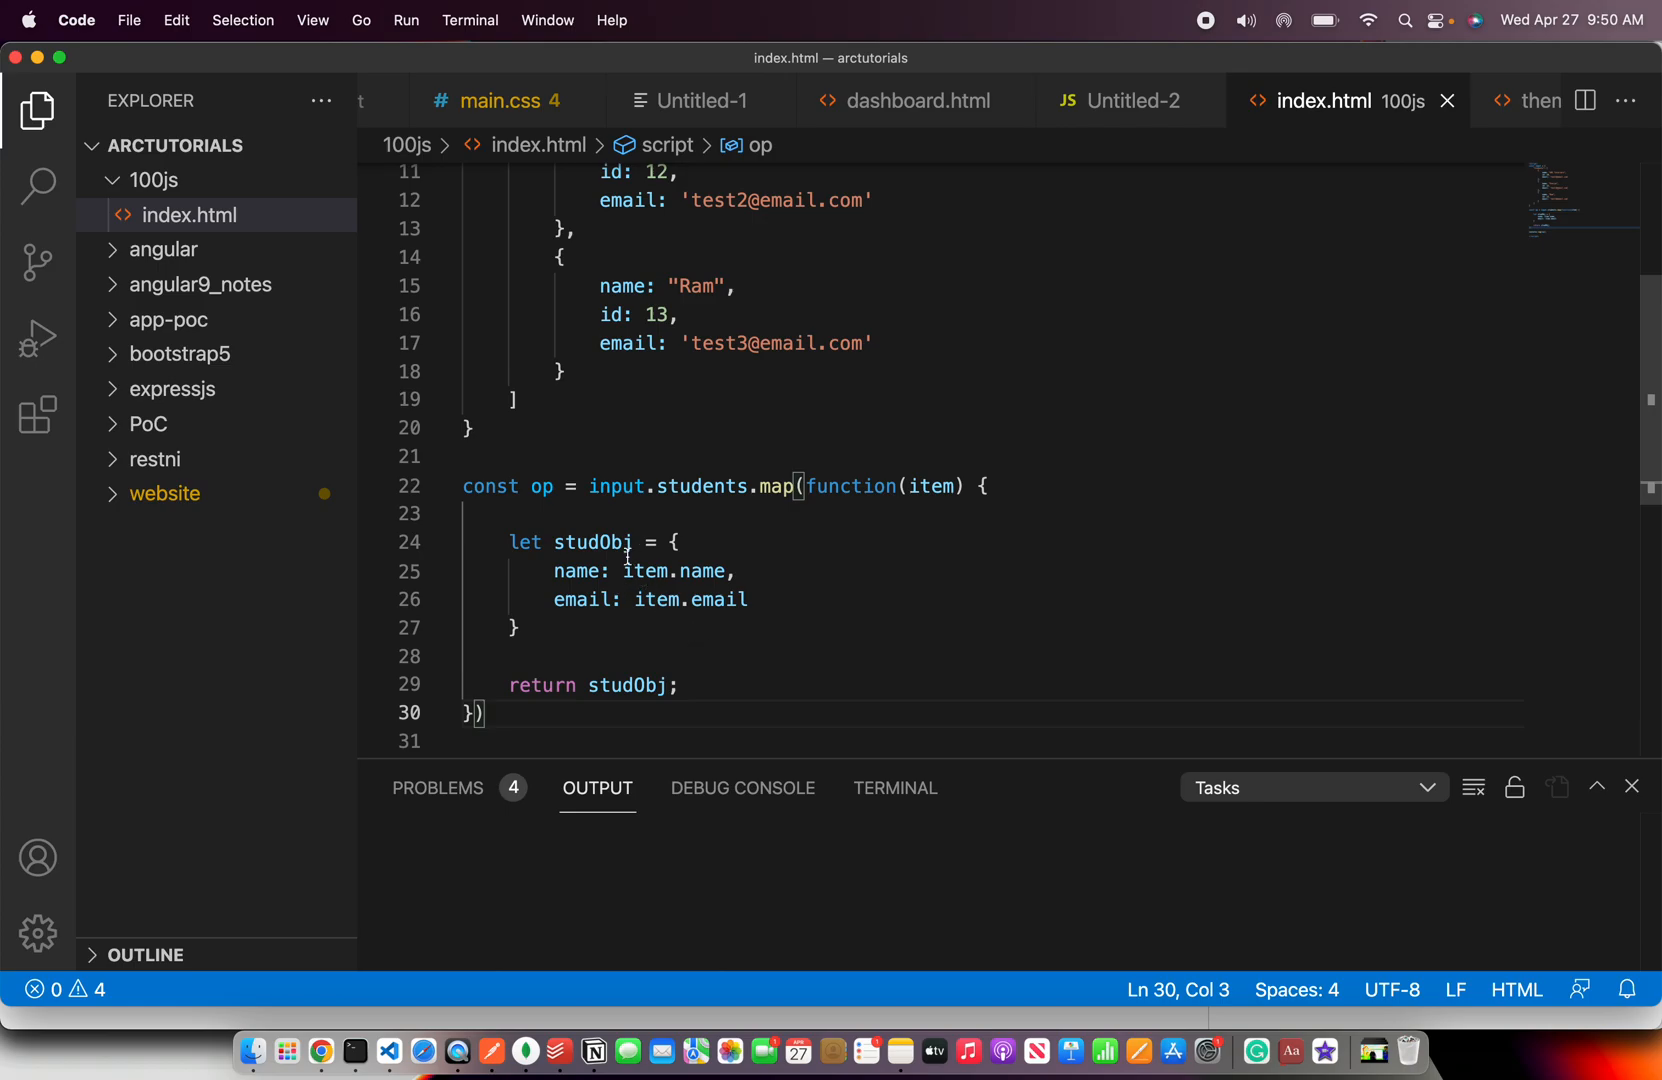
double_click(576, 570)
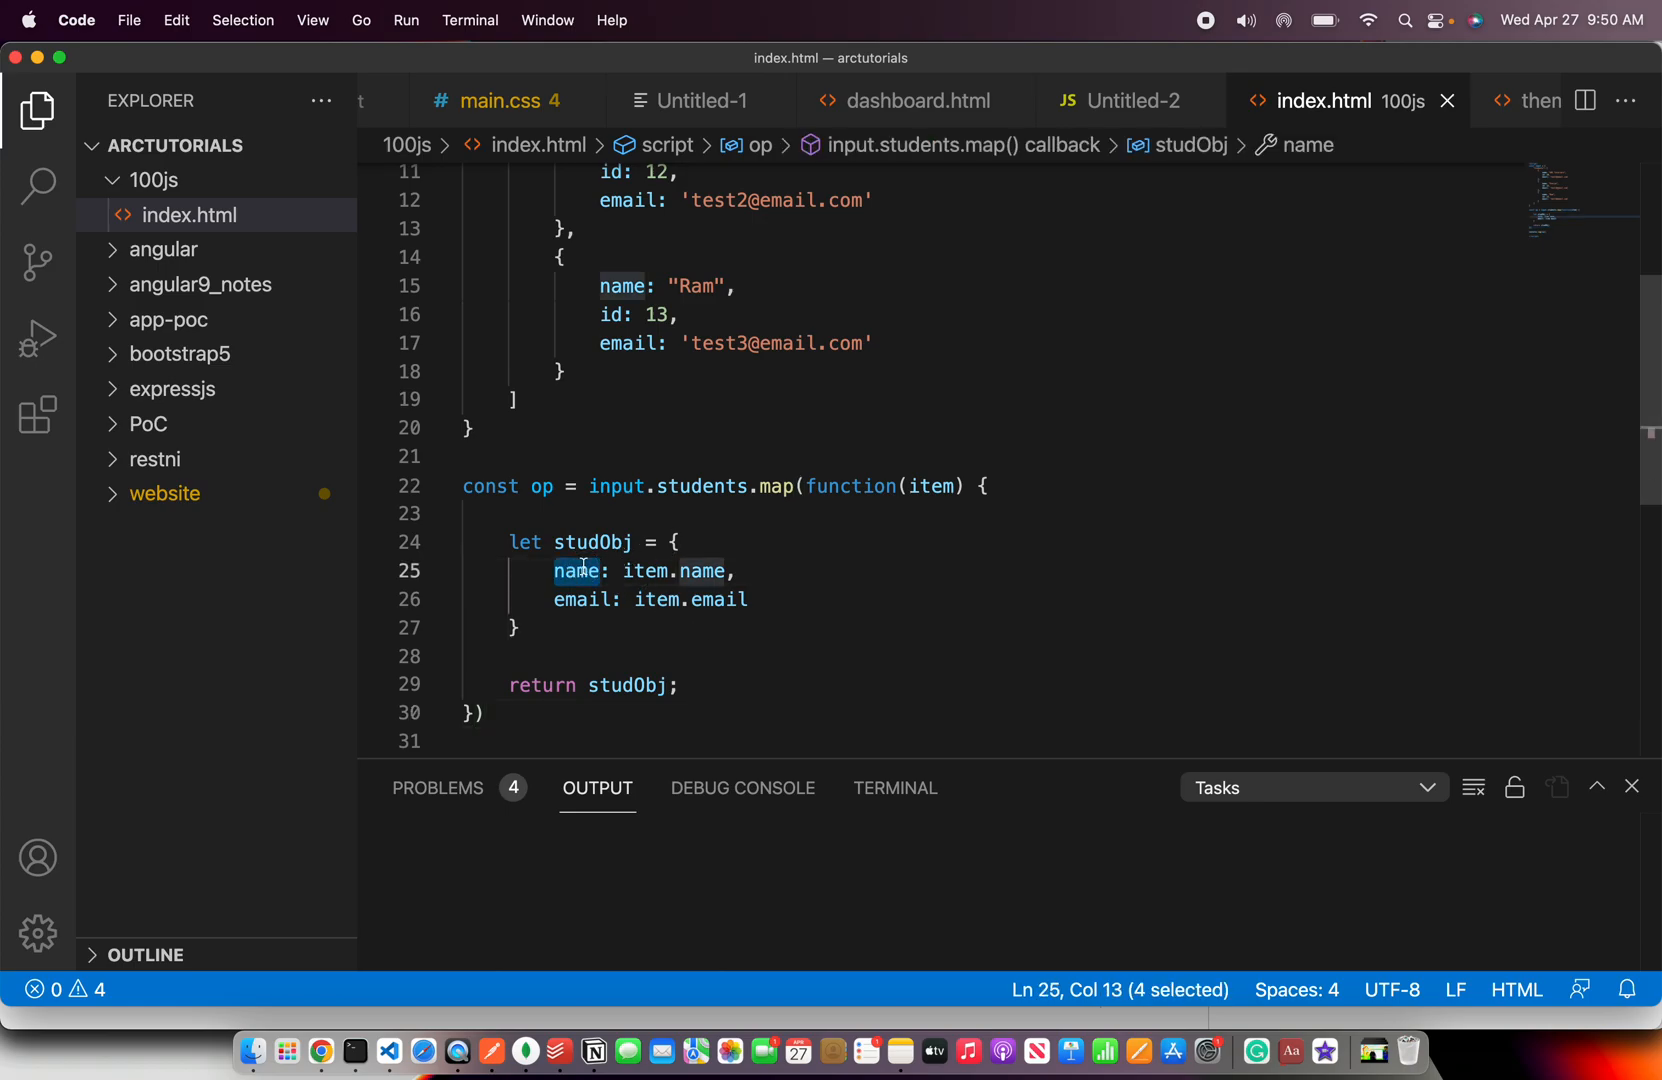
Step: Change line 25 to name: item.name + item.id and save the file
left_click(731, 571, "shift")
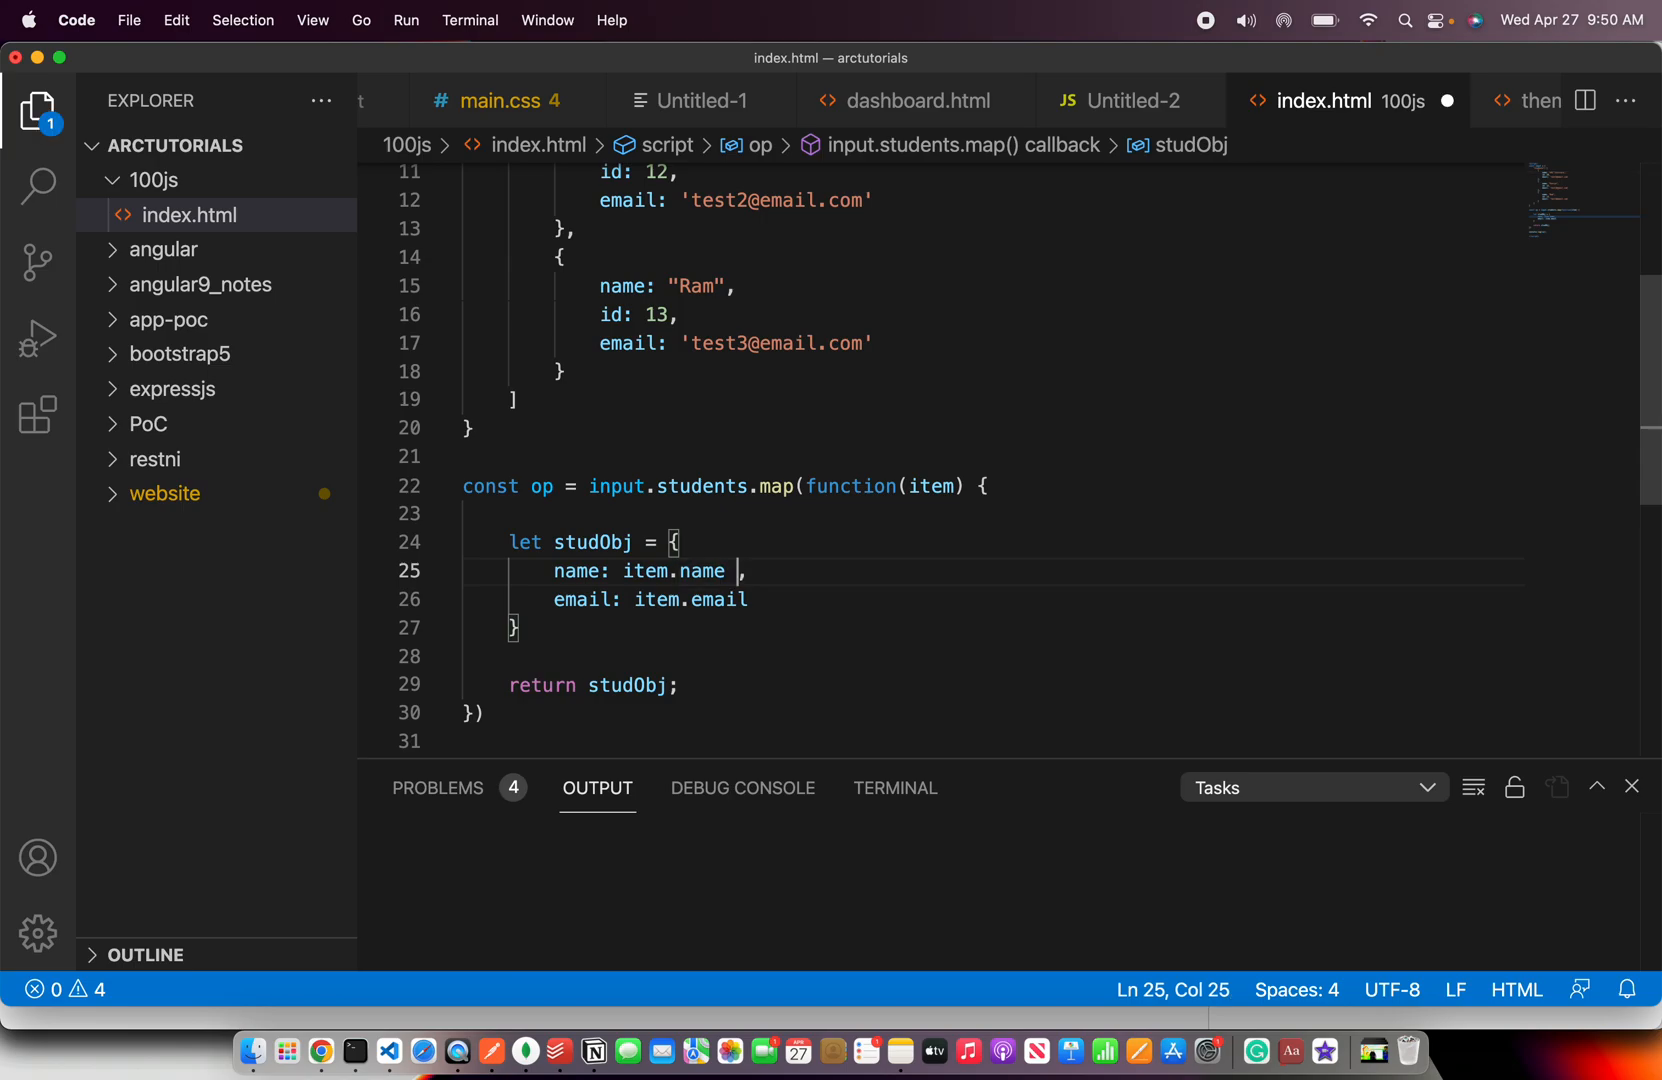
type("+ t")
key("BackSpace")
type("it")
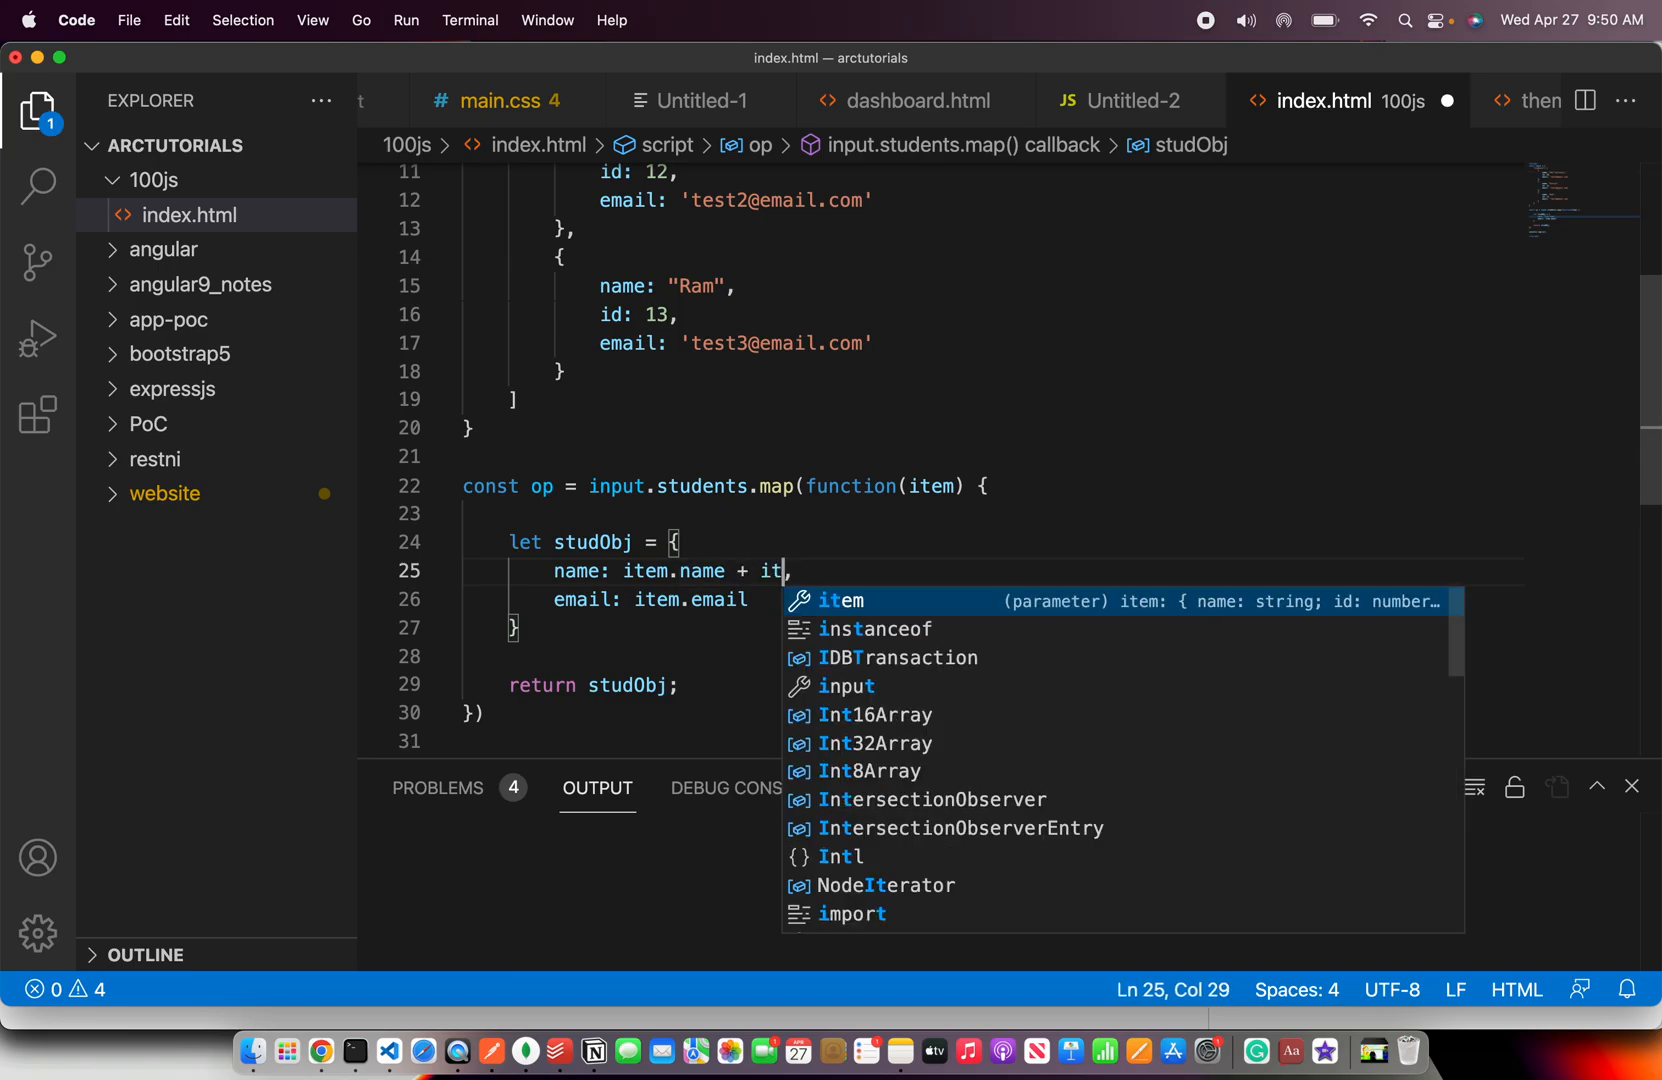
type("em.id")
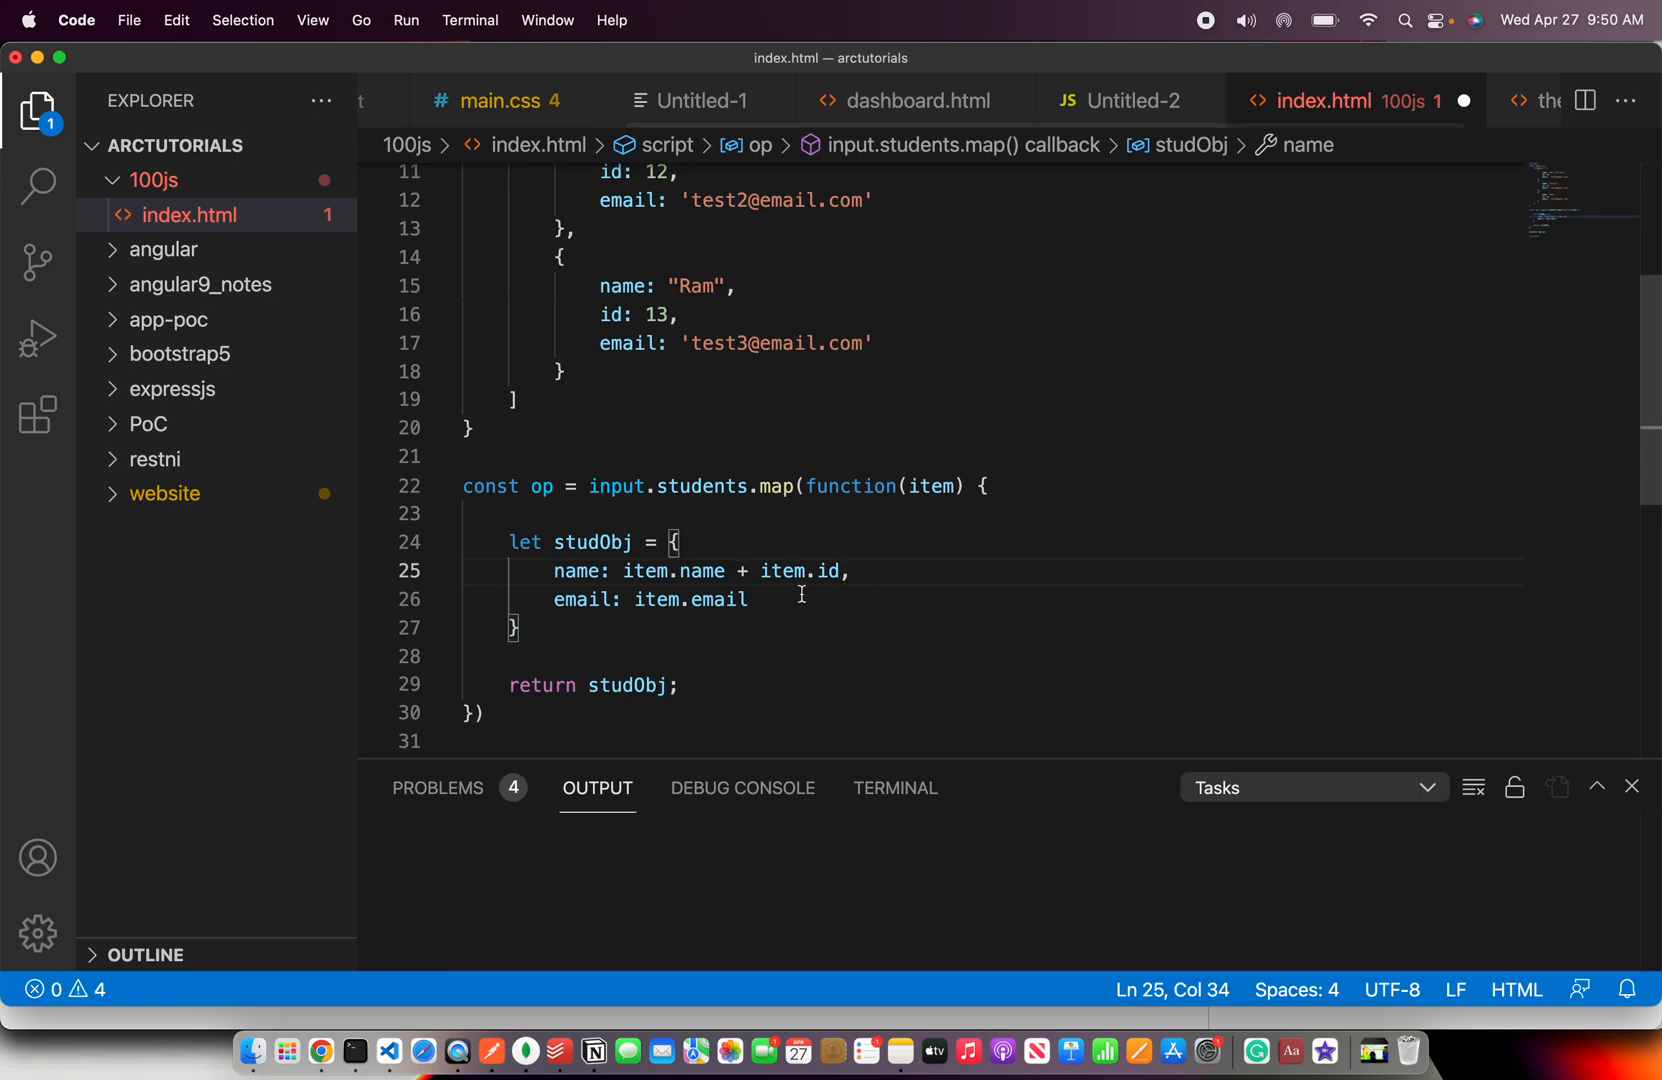
key("super+s")
left_click(863, 600)
left_click(748, 572)
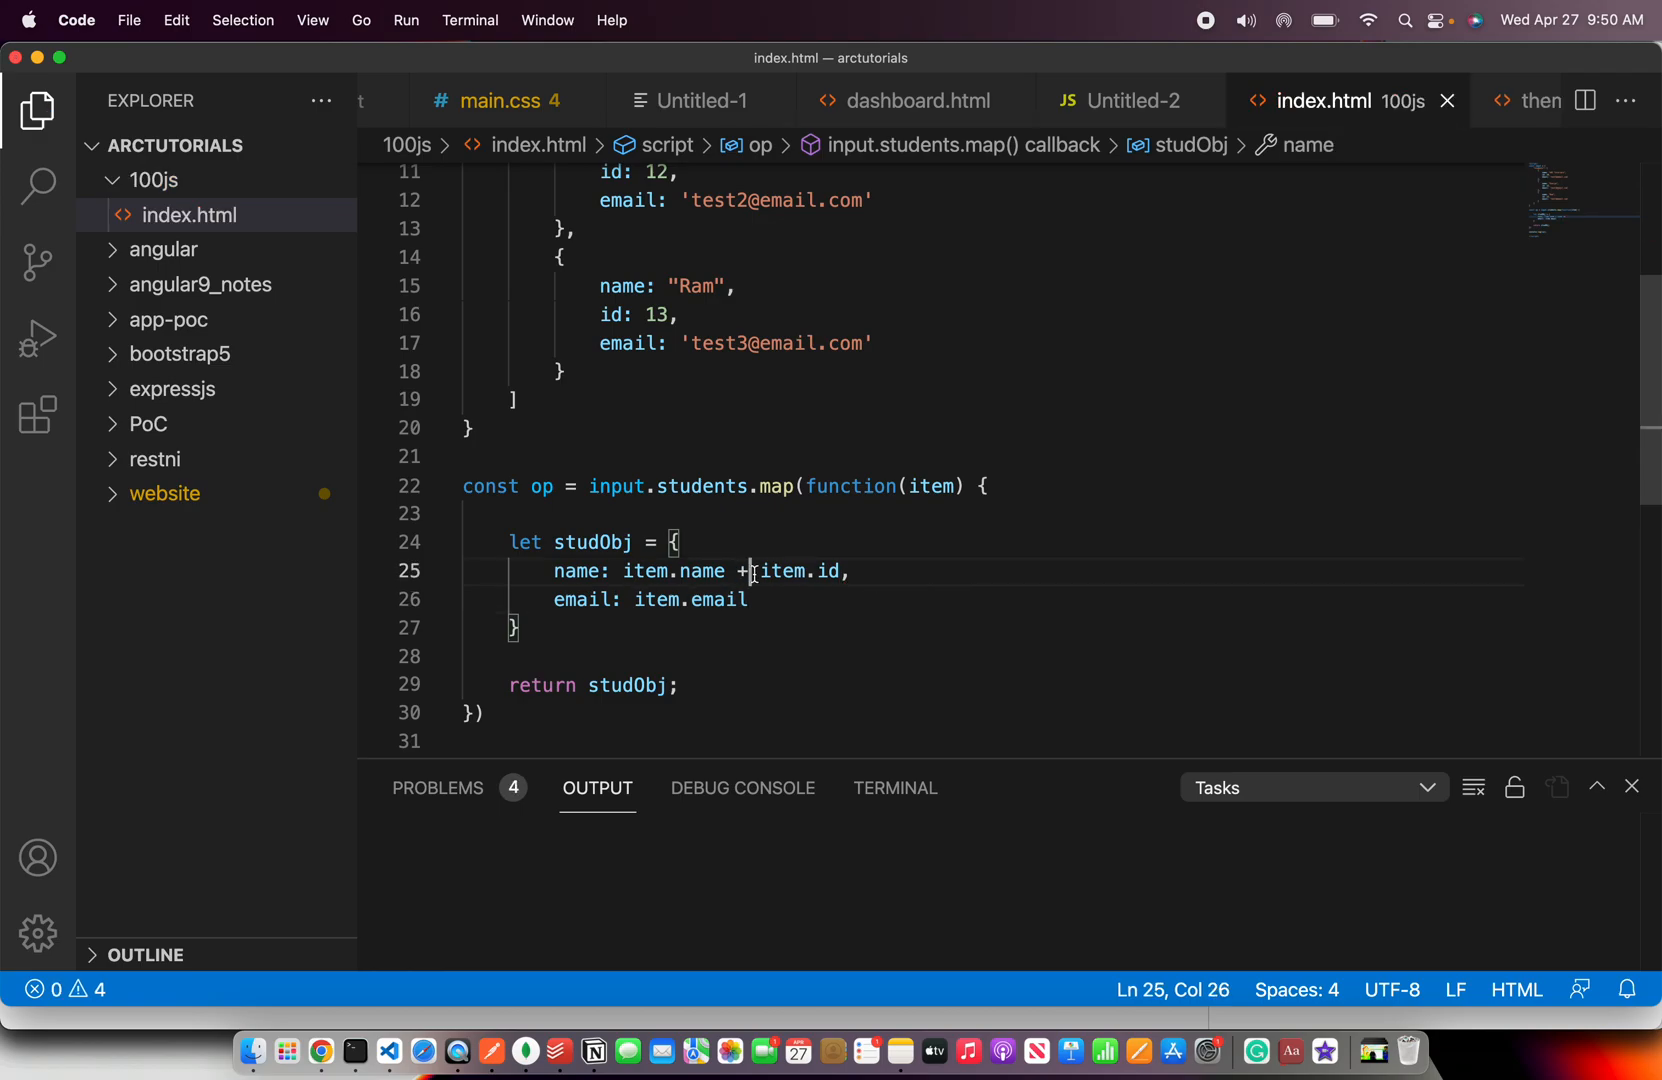
key("Right")
key("Left")
Step: Reload Chrome and expand the array to show names with ids appended, e.g. ARC Tutorials10
key("super+Tab")
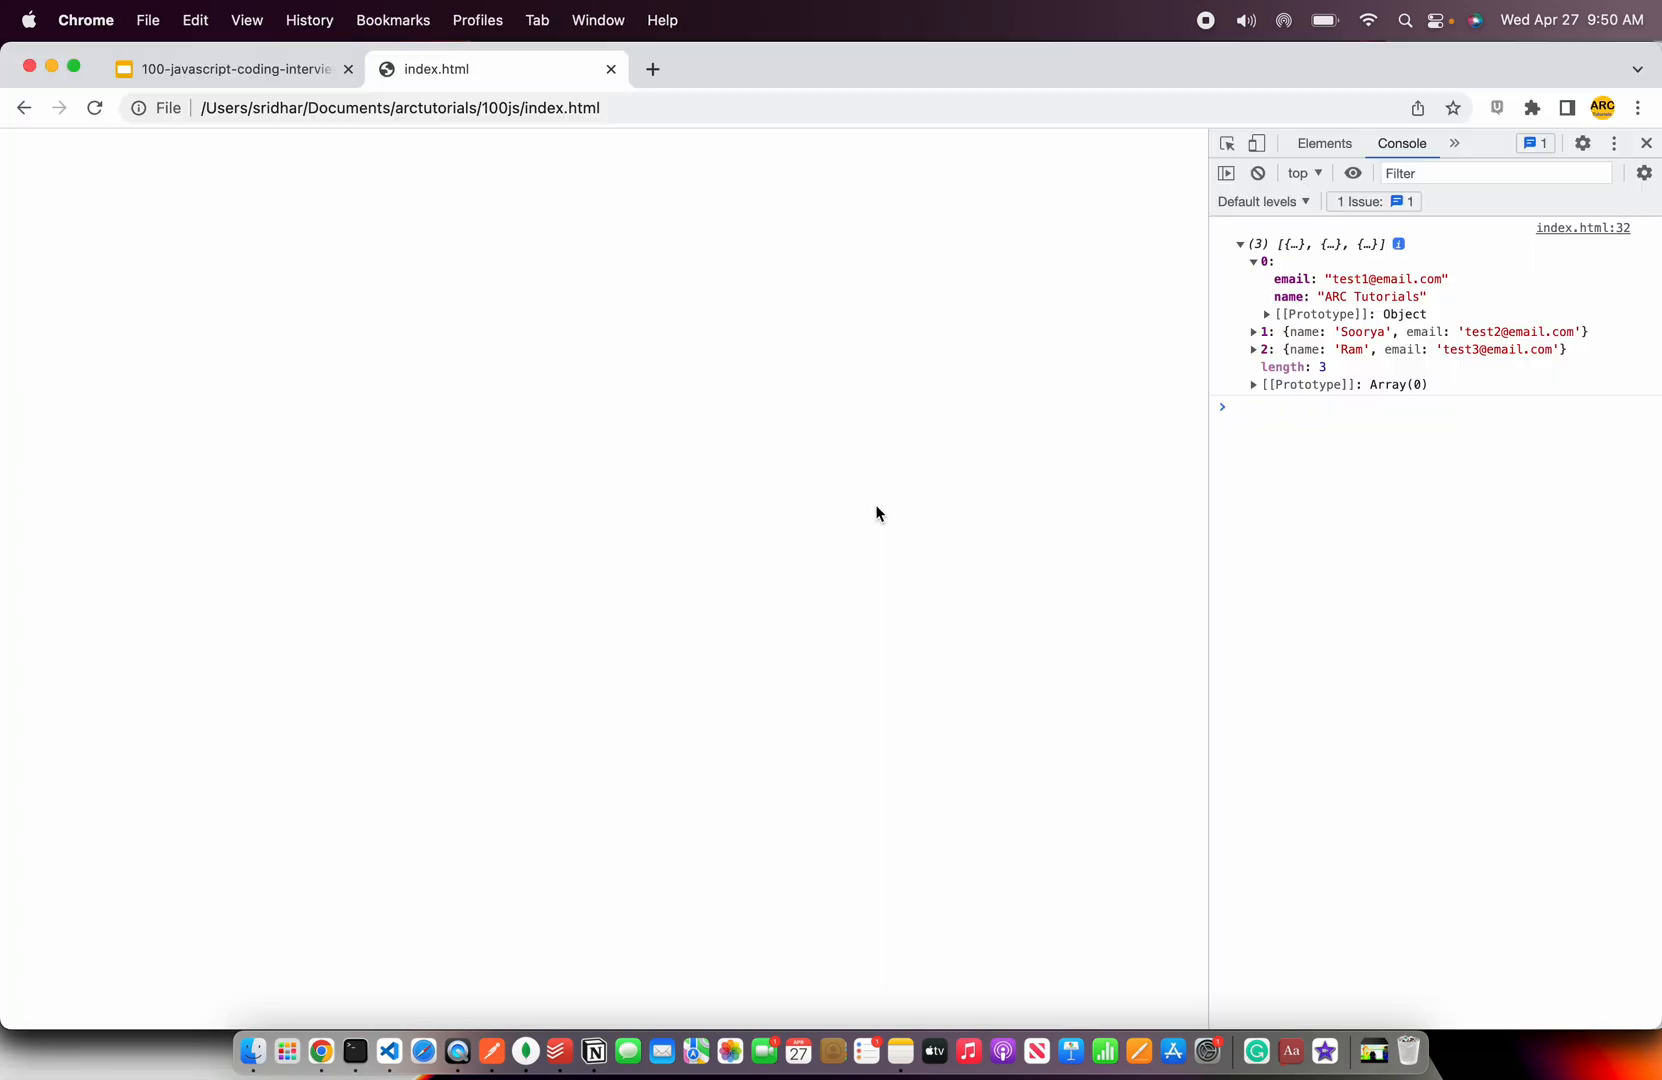
key("super+r")
left_click(1240, 244)
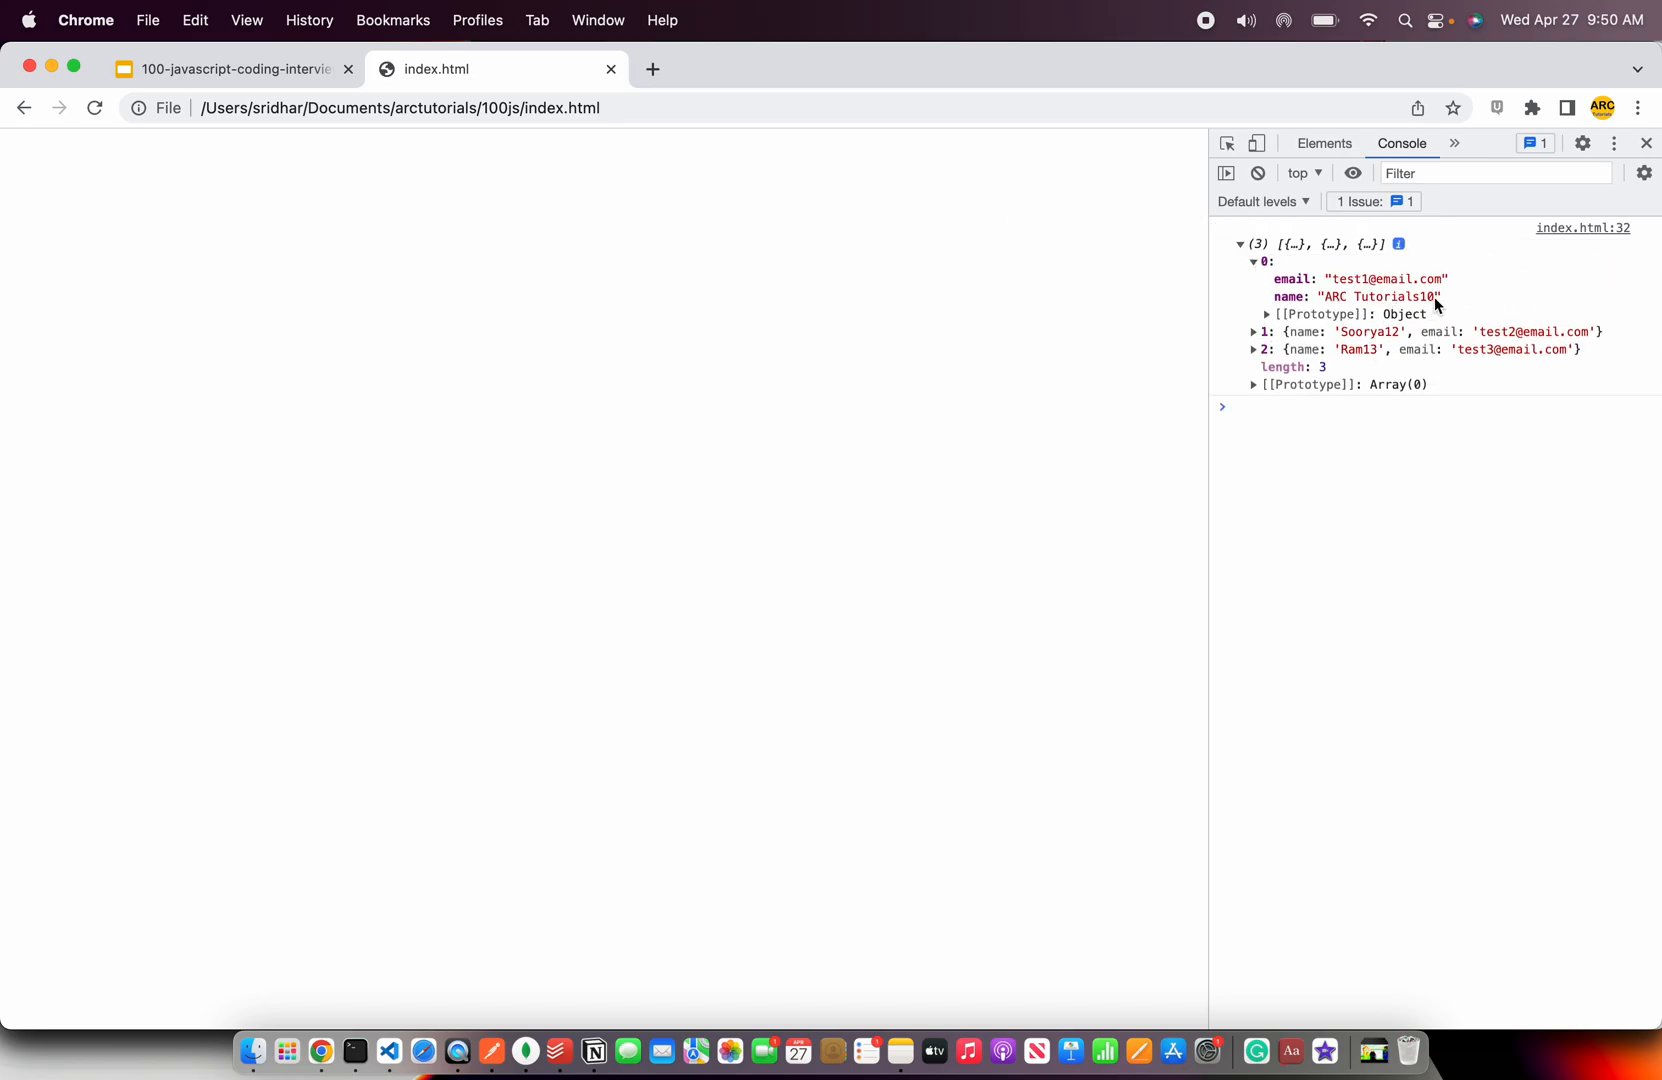
left_click(1426, 303)
left_click_drag(1426, 302, 1422, 305)
key("super+Tab")
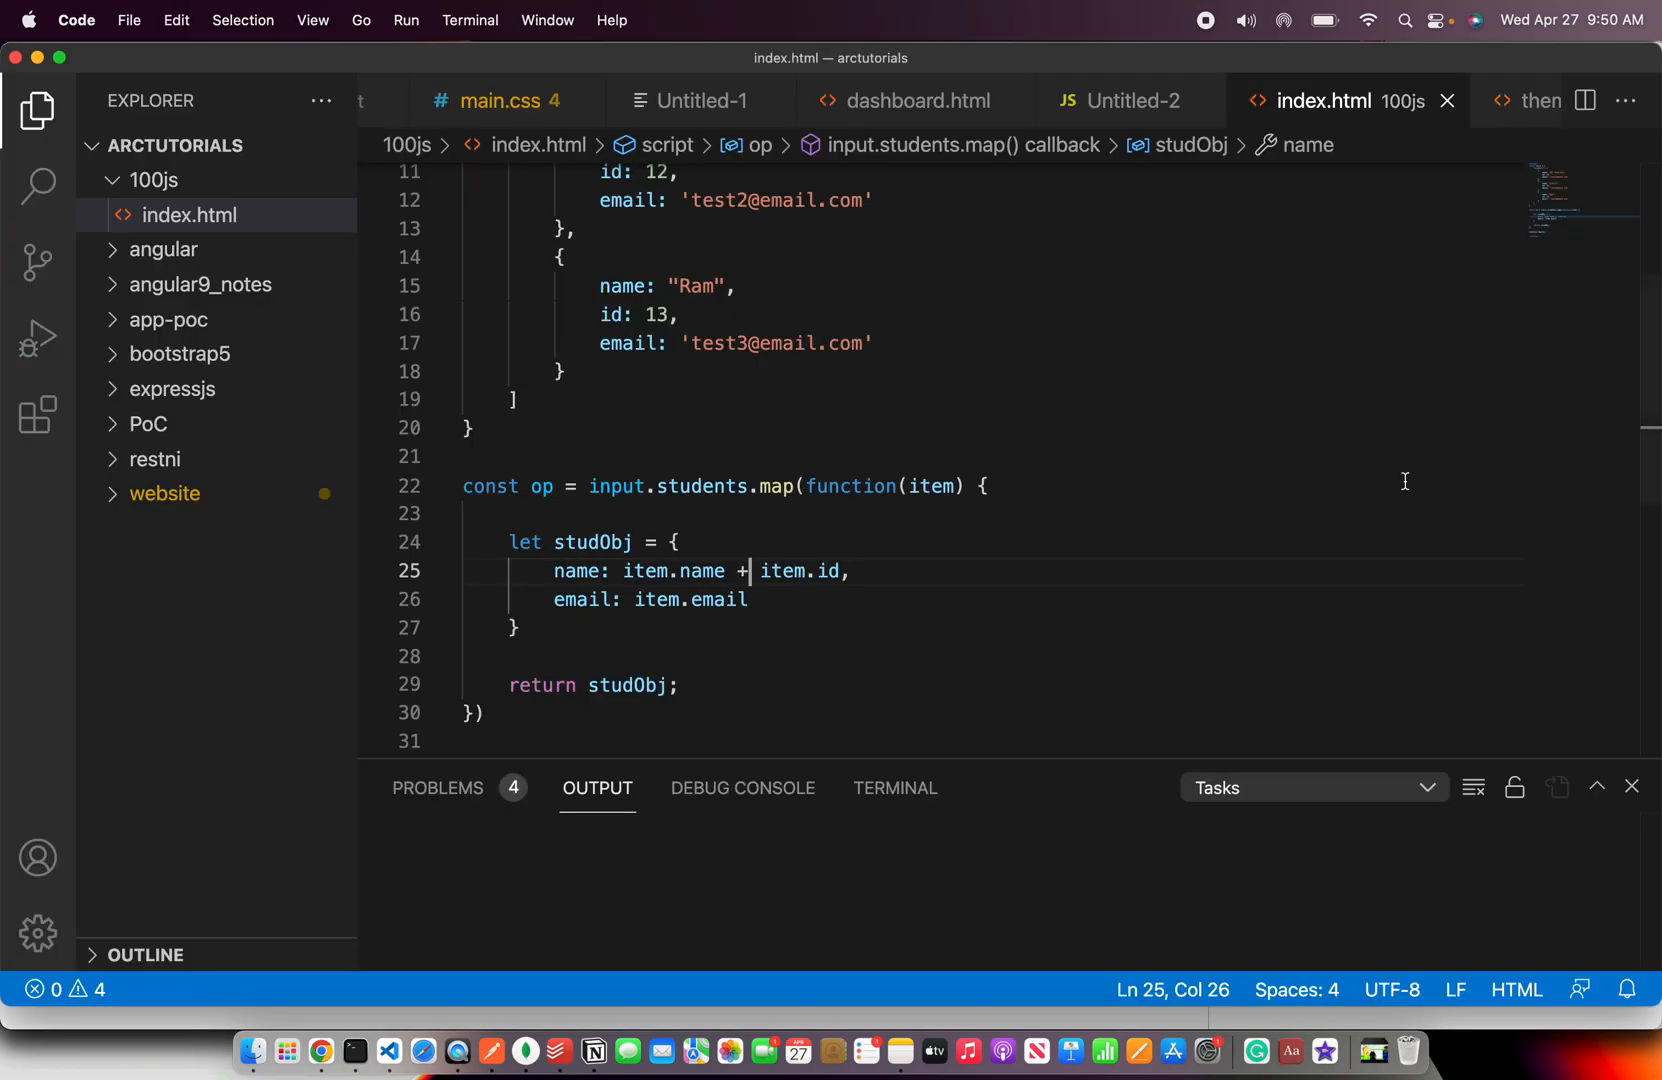
left_click(1095, 436)
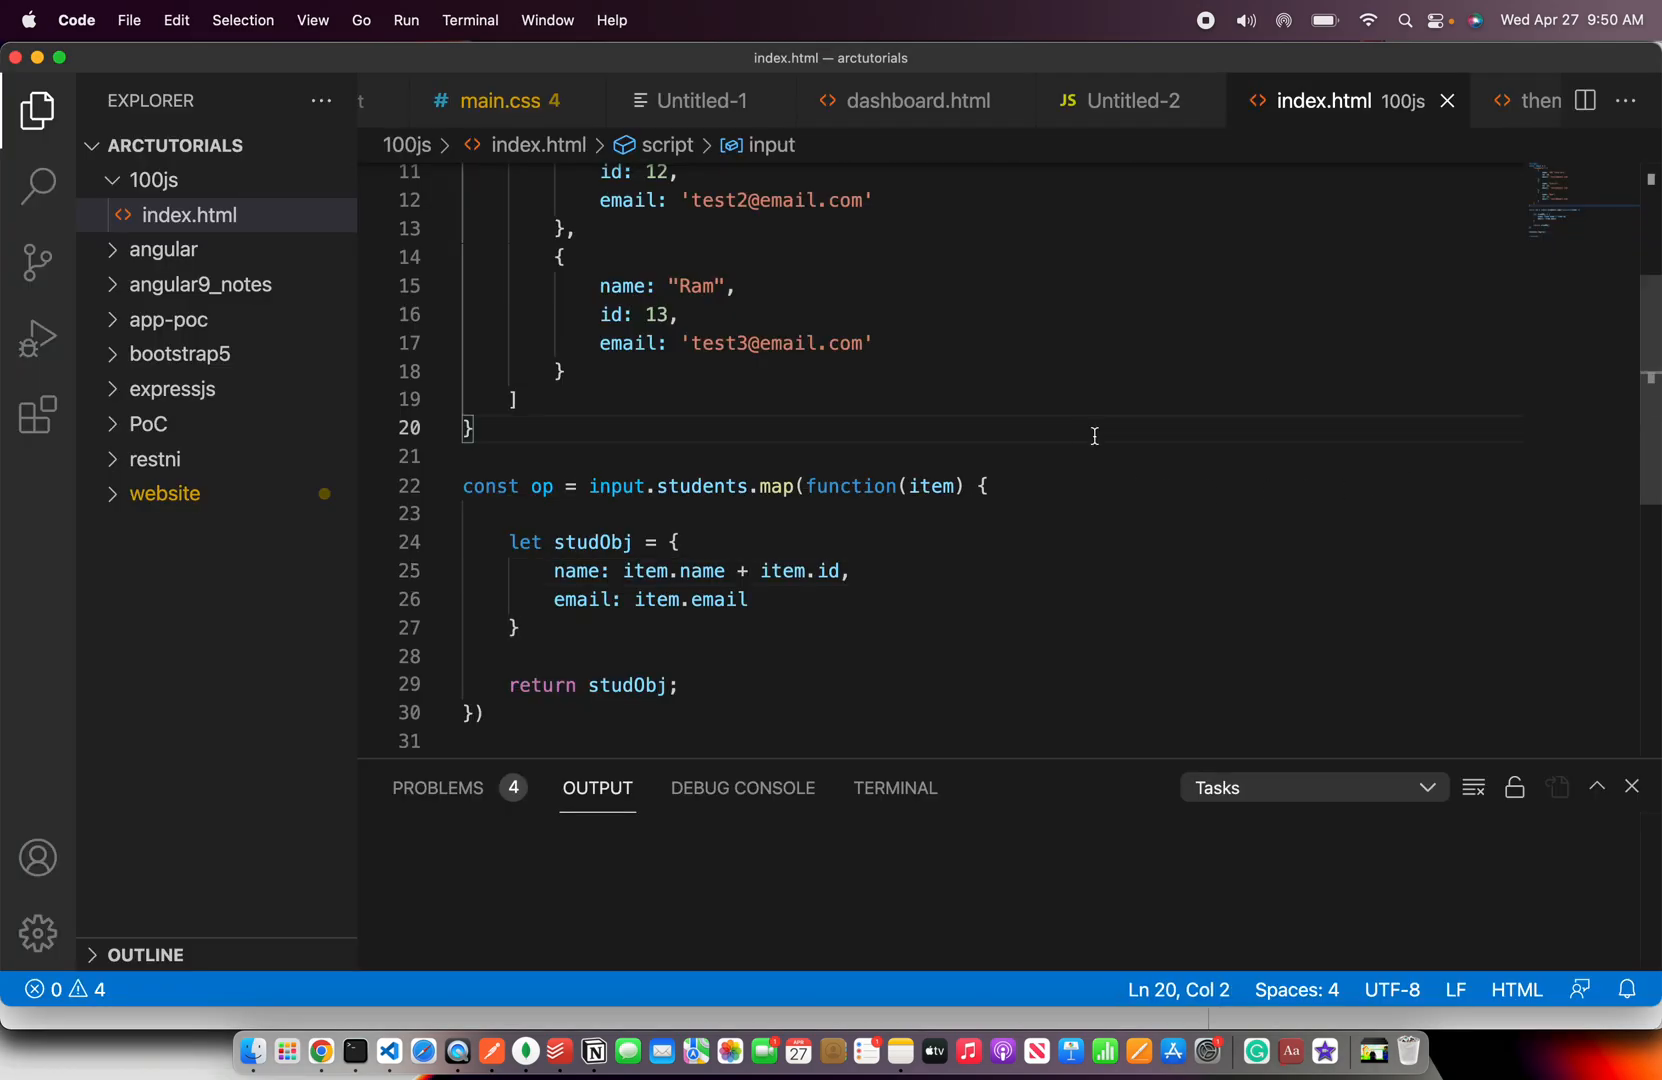
key("super+Tab")
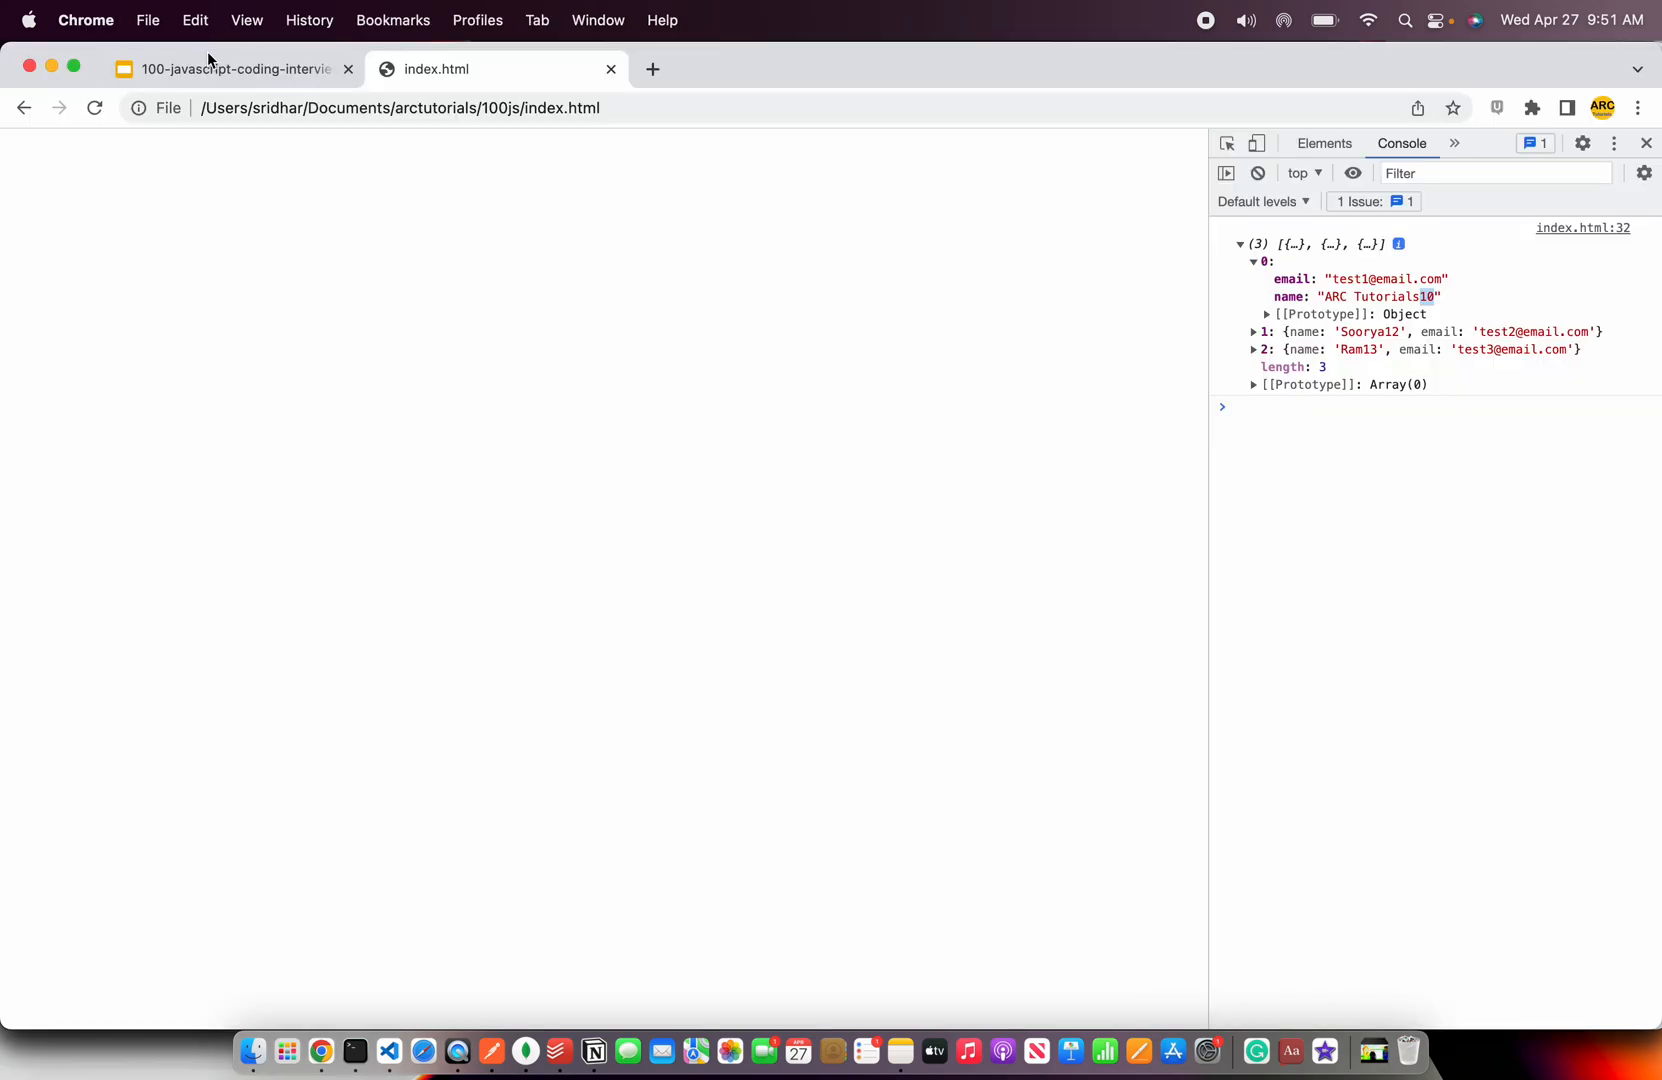
Step: Advance the Google Slides presentation to the closing Thank you slide
left_click(209, 68)
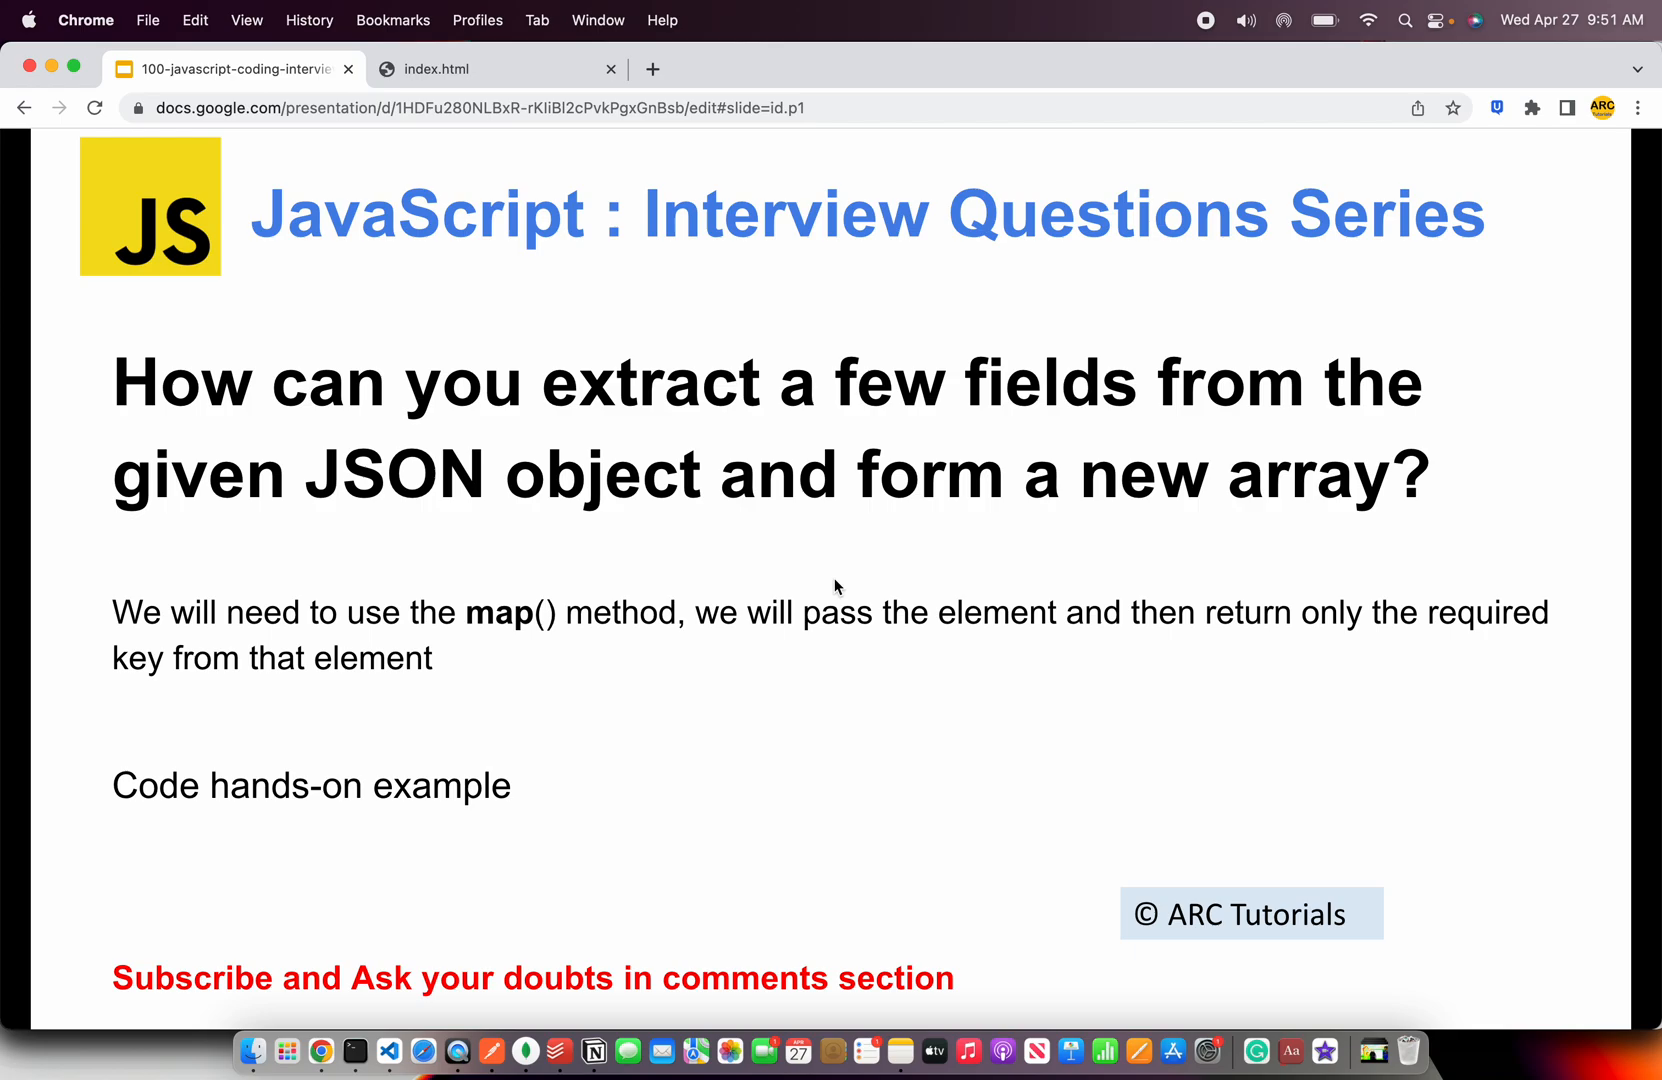
key("Right")
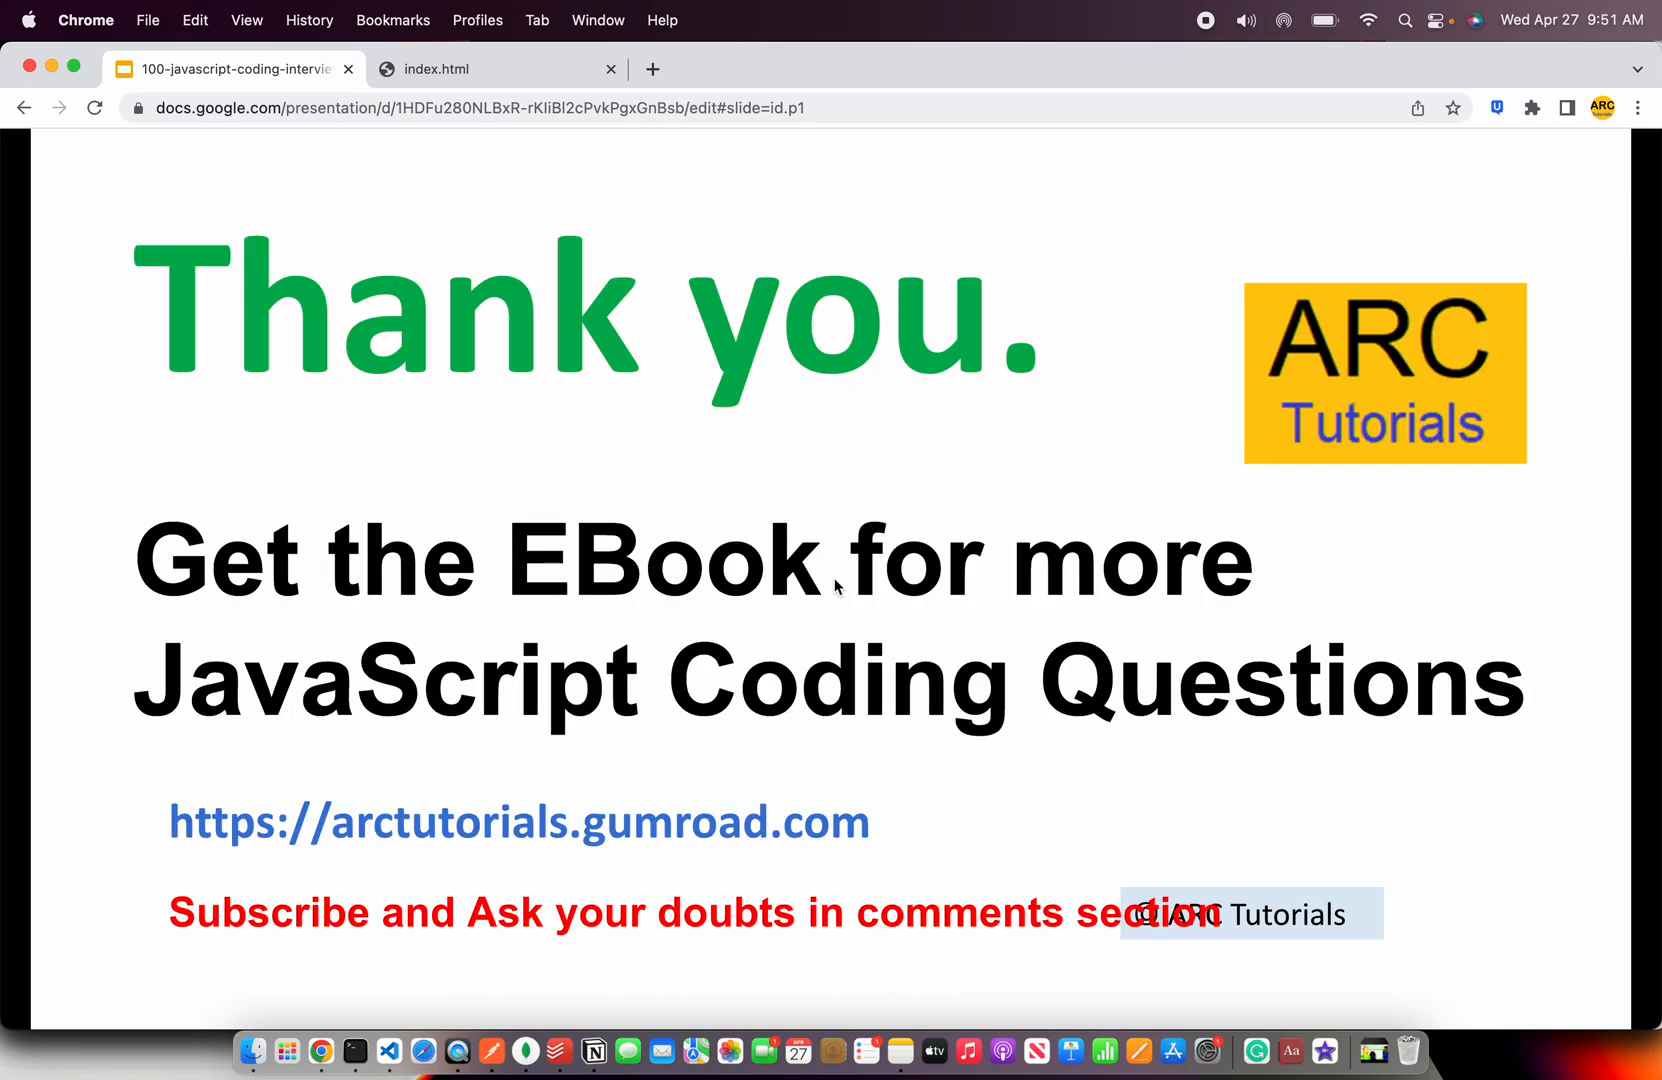